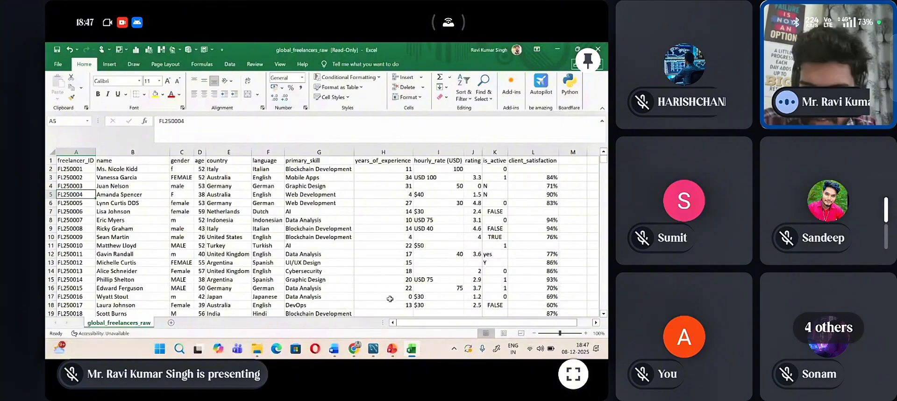
# Step: Enlarge the worksheet to 160% zoom and examine the raw freelancer headers and records
pyautogui.click(586, 334)
pyautogui.click(586, 333)
pyautogui.click(586, 333)
pyautogui.click(586, 333)
pyautogui.click(587, 334)
pyautogui.click(587, 334)
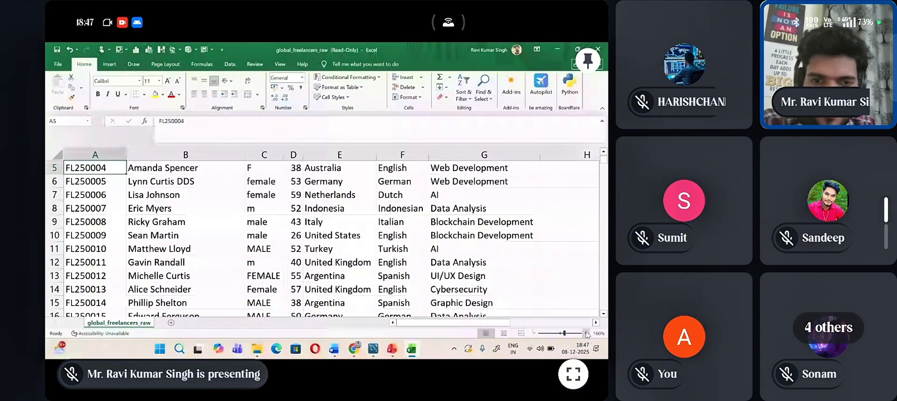
pyautogui.scroll(2, 406, 221)
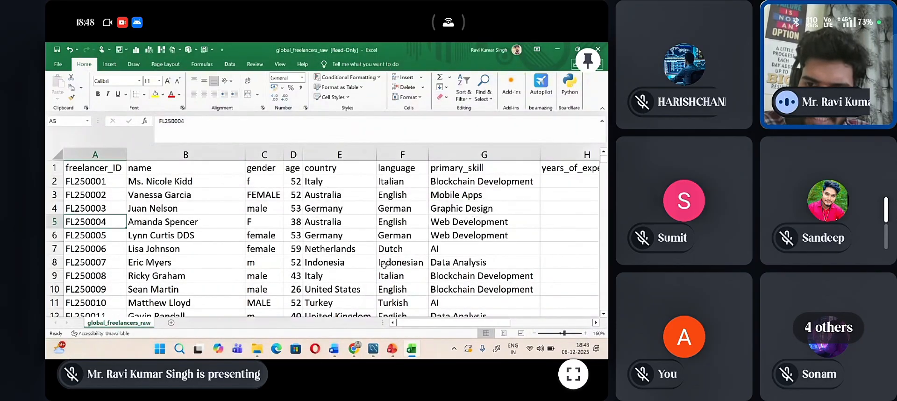
pyautogui.scroll(-1, 385, 286)
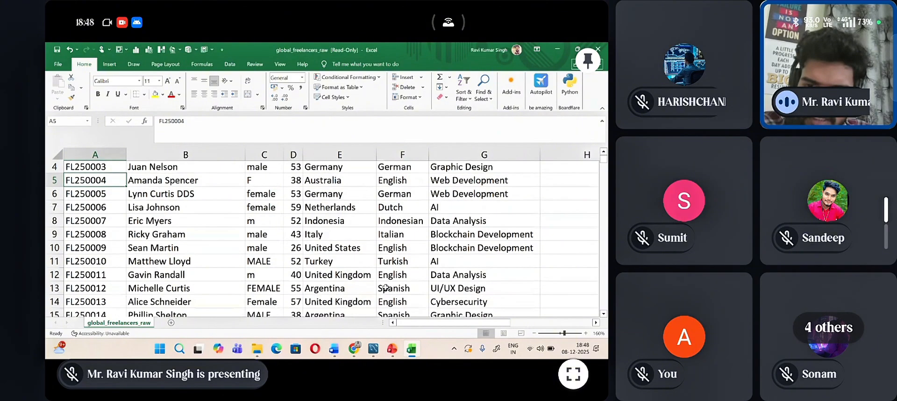
pyautogui.scroll(1, 384, 286)
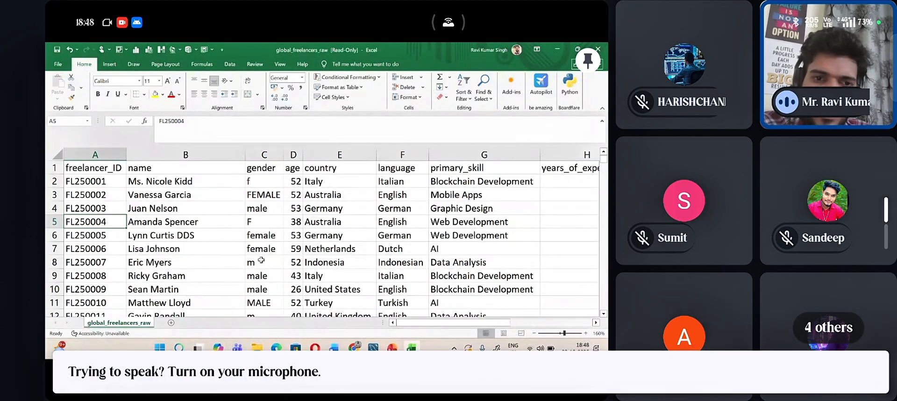
# Step: Capitalize the first two column headers so that A1 reads Freelancer_ID and B1 reads Name
pyautogui.click(68, 167)
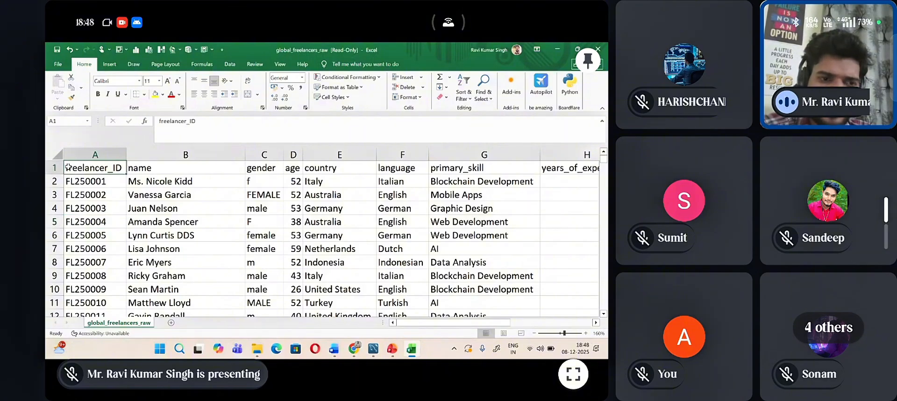
pyautogui.doubleClick(68, 167)
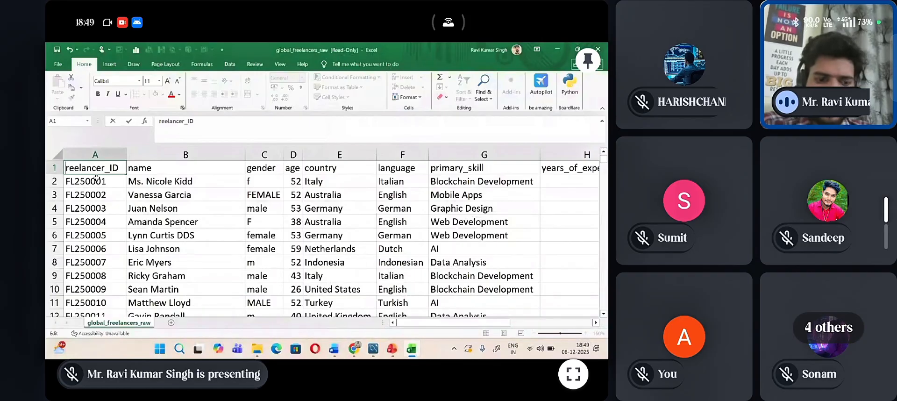
pyautogui.press('Delete')
pyautogui.write('F')
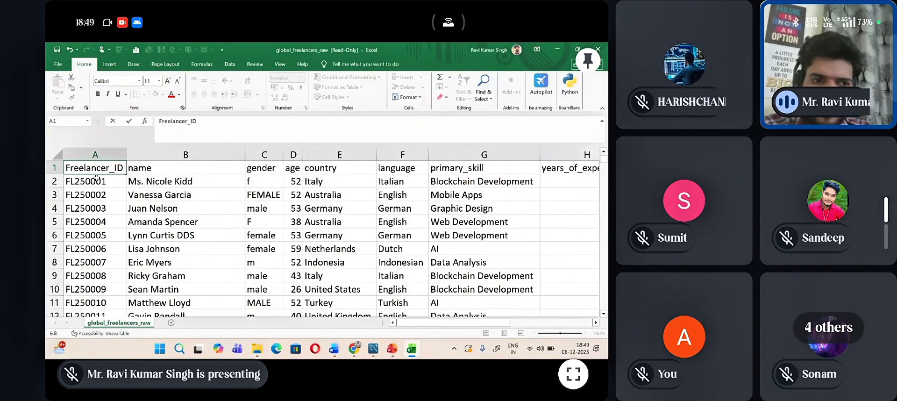
pyautogui.click(147, 169)
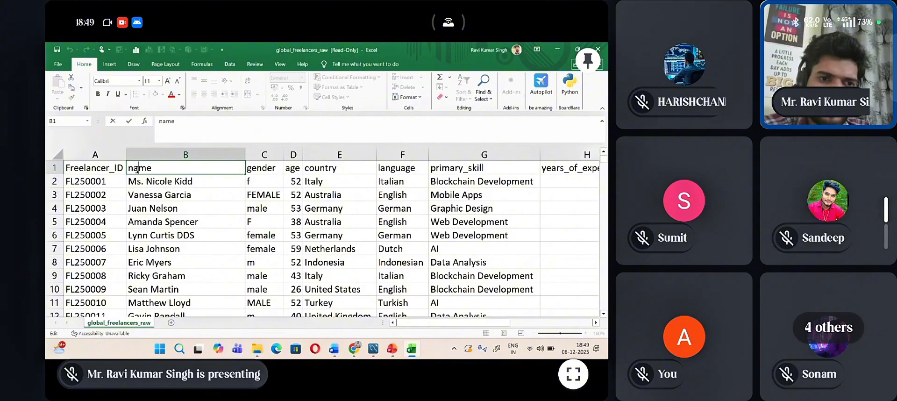
pyautogui.click(573, 373)
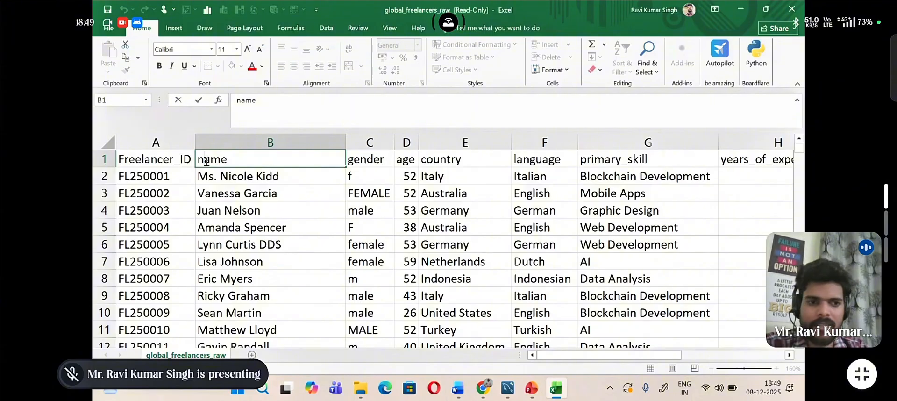
pyautogui.press('BackSpace')
pyautogui.write('N')
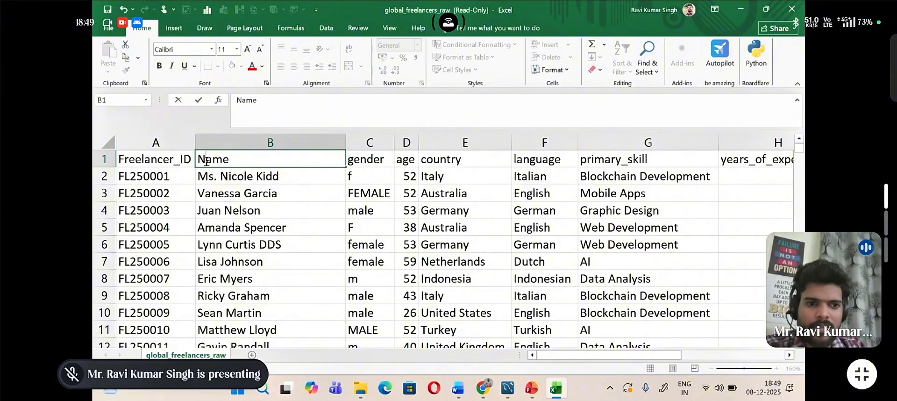
# Step: Remove the lowercase initial g from the gender header in C1
pyautogui.doubleClick(356, 160)
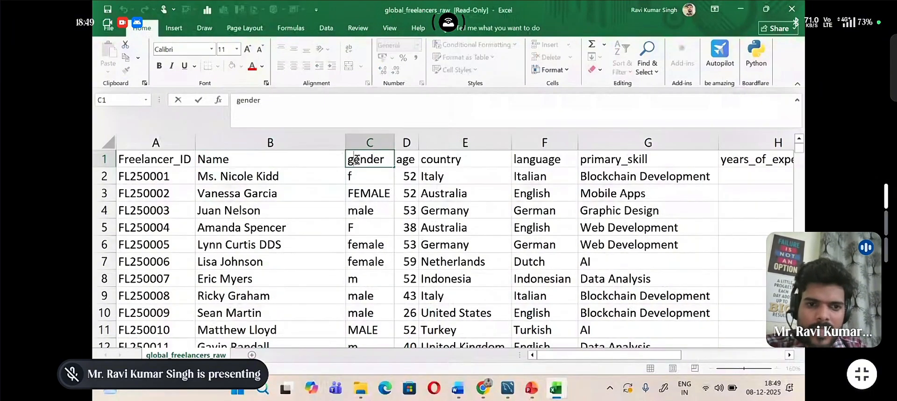
pyautogui.press('BackSpace')
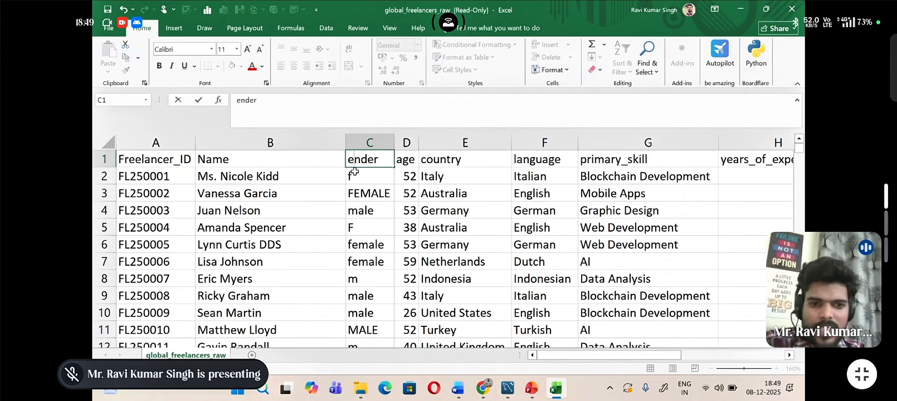
pyautogui.click(355, 175)
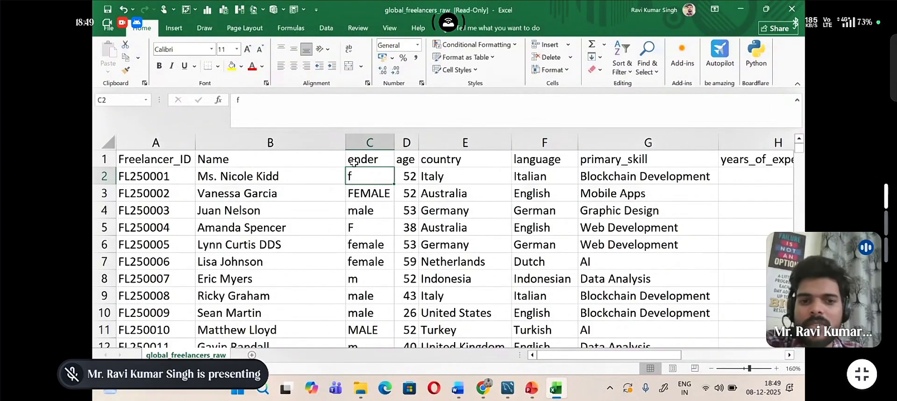
pyautogui.click(354, 162)
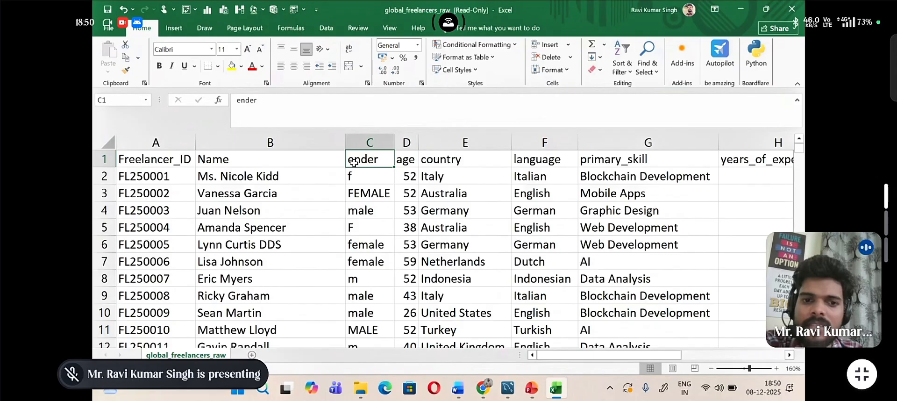
# Step: Insert a blank column between the gender and age columns
pyautogui.rightClick(403, 139)
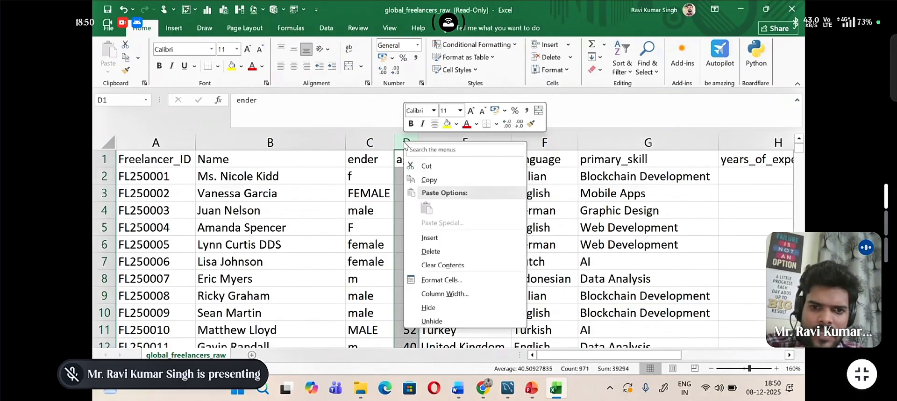
pyautogui.click(429, 239)
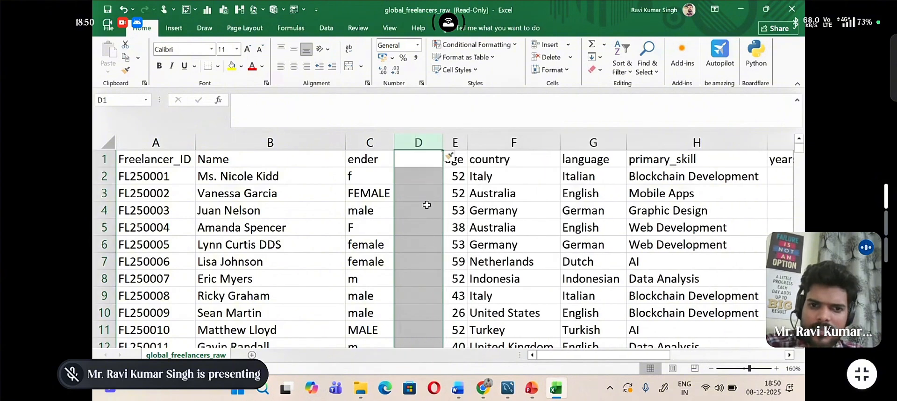
pyautogui.click(410, 158)
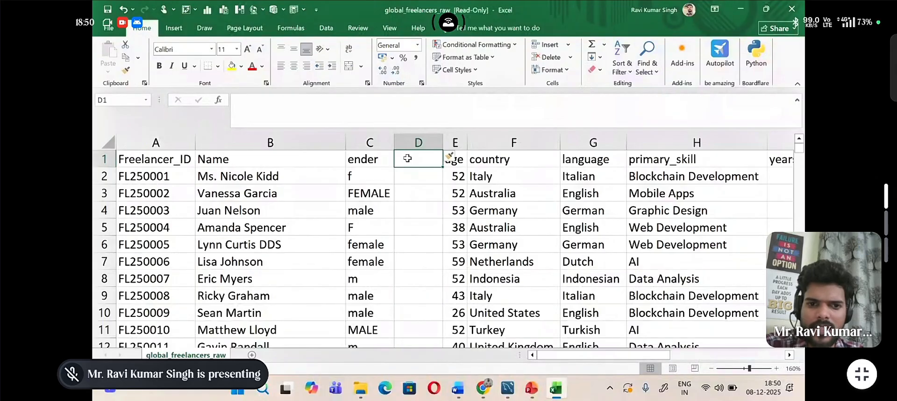
# Step: Enter the formula =UPPER(C1) in D1 and fill it down column D for all records
pyautogui.doubleClick(408, 158)
pyautogui.write('=')
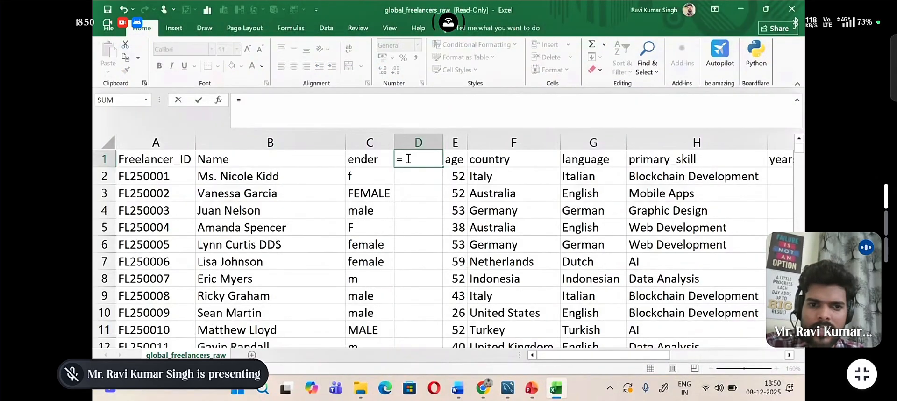
pyautogui.write('b')
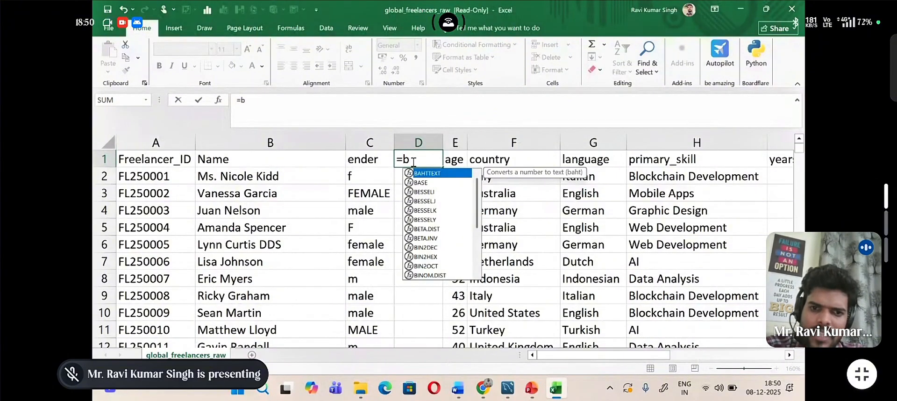
pyautogui.press('BackSpace')
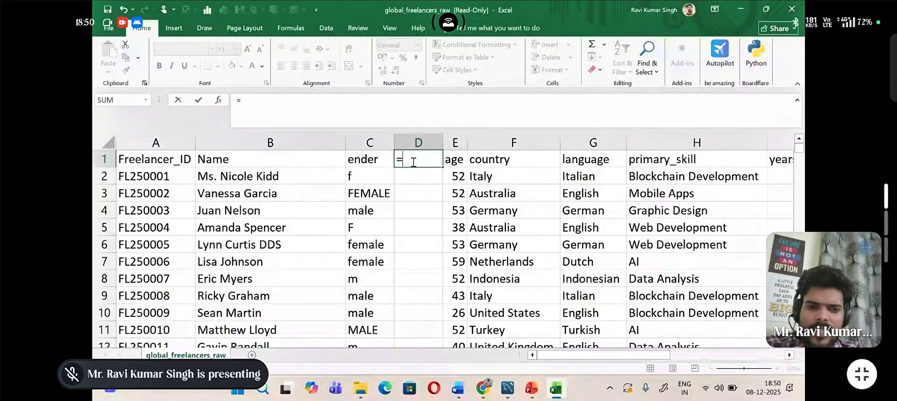
pyautogui.write('b')
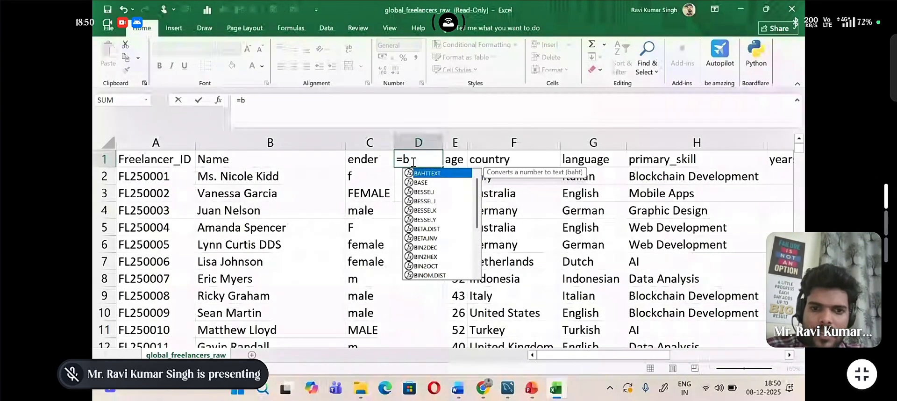
pyautogui.press('BackSpace')
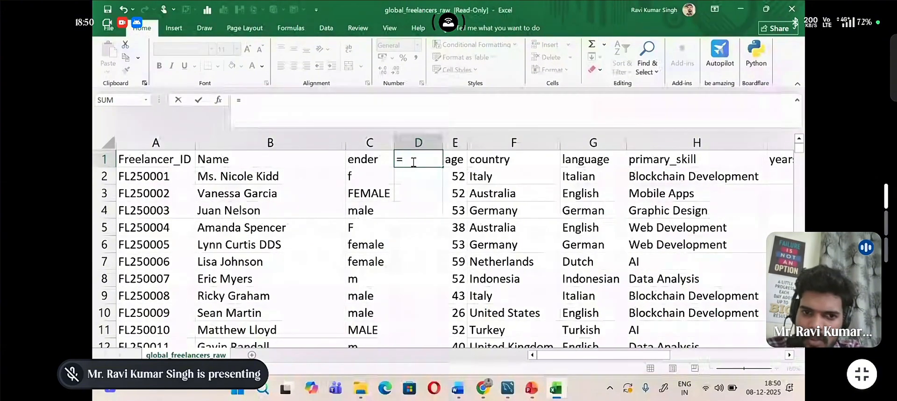
pyautogui.write('upp')
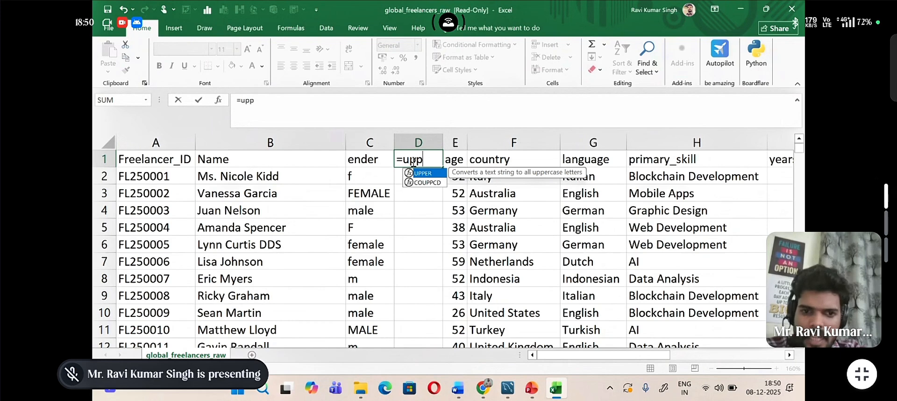
pyautogui.doubleClick(434, 174)
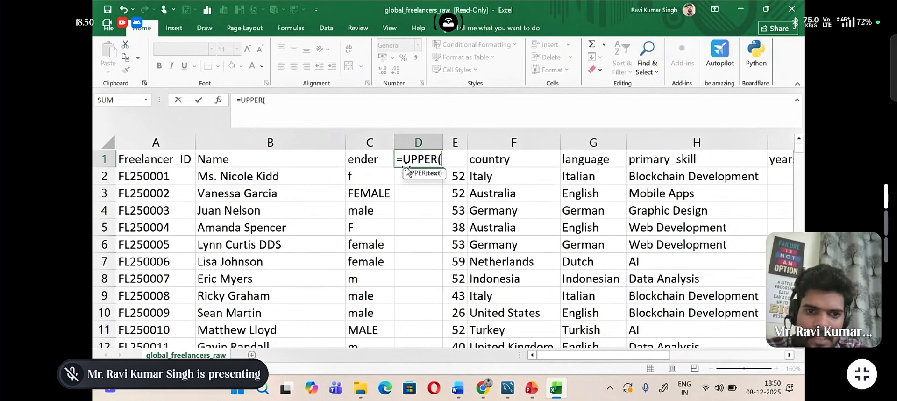
pyautogui.click(381, 157)
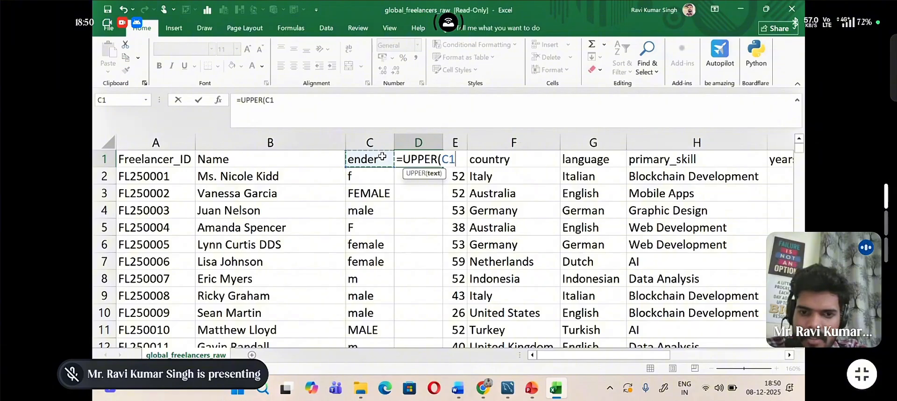
pyautogui.write(')')
pyautogui.press('Return')
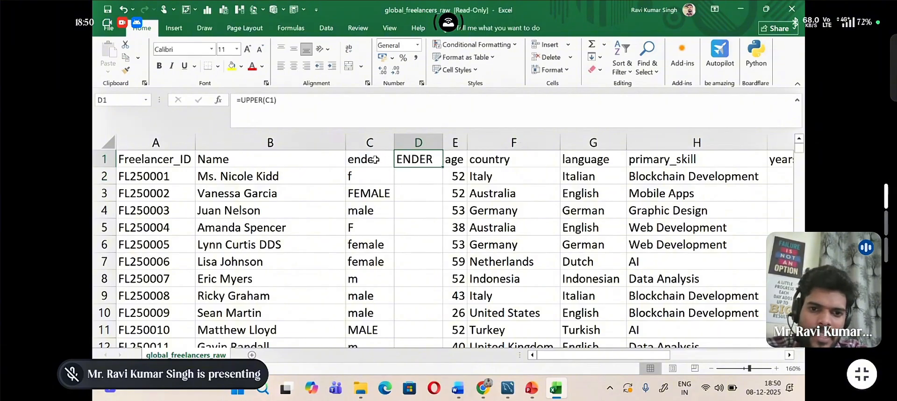
pyautogui.doubleClick(441, 165)
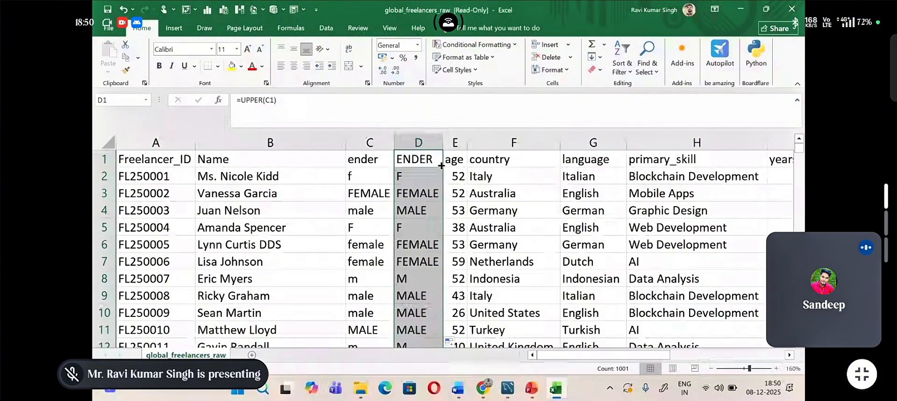
# Step: Complete the header in C1 with a capital G so it reads Gender
pyautogui.doubleClick(398, 160)
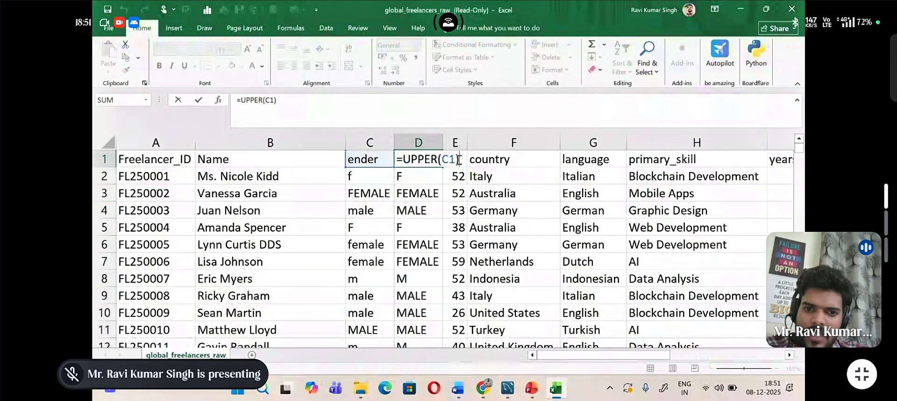
pyautogui.press('Return')
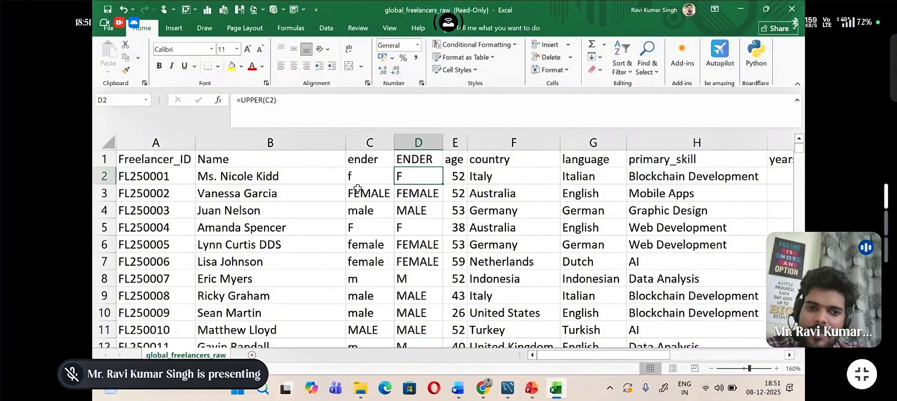
pyautogui.doubleClick(353, 160)
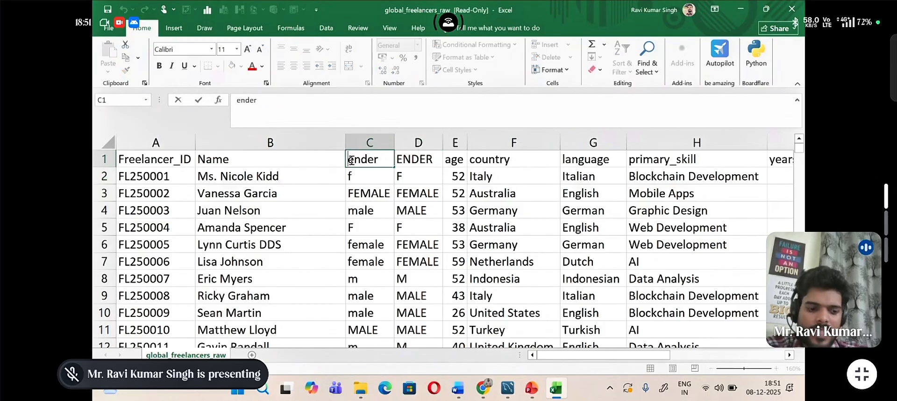
pyautogui.write('G')
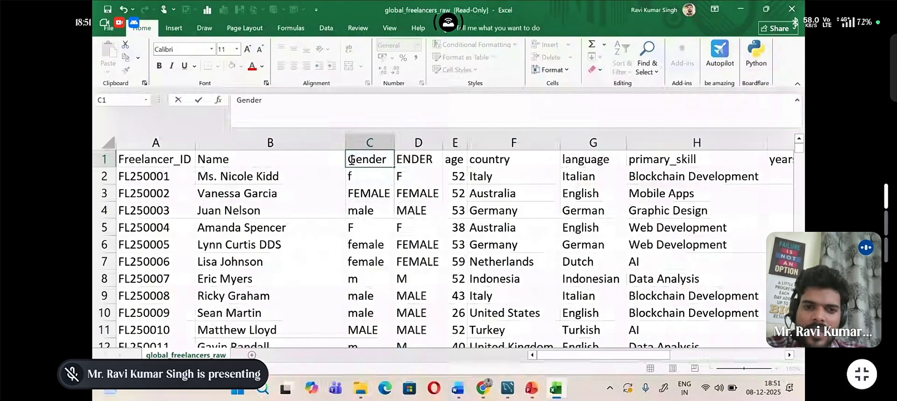
pyautogui.click(422, 177)
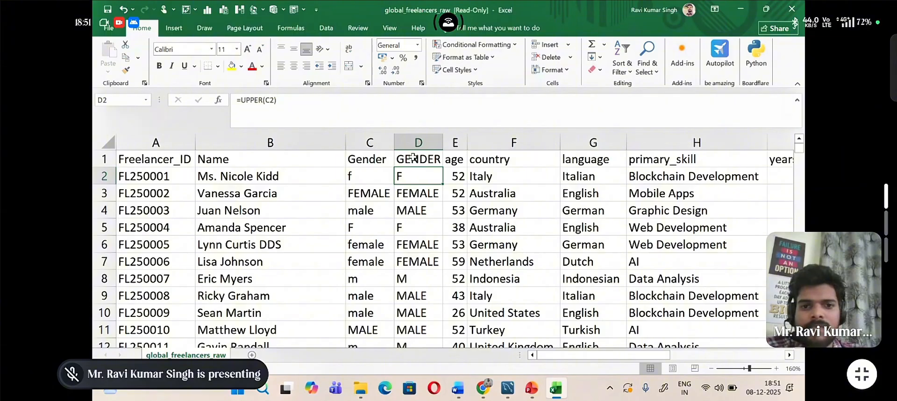
# Step: Replace the UPPER formulas in column D with their values by copying the column and pasting values only in place
pyautogui.click(411, 140)
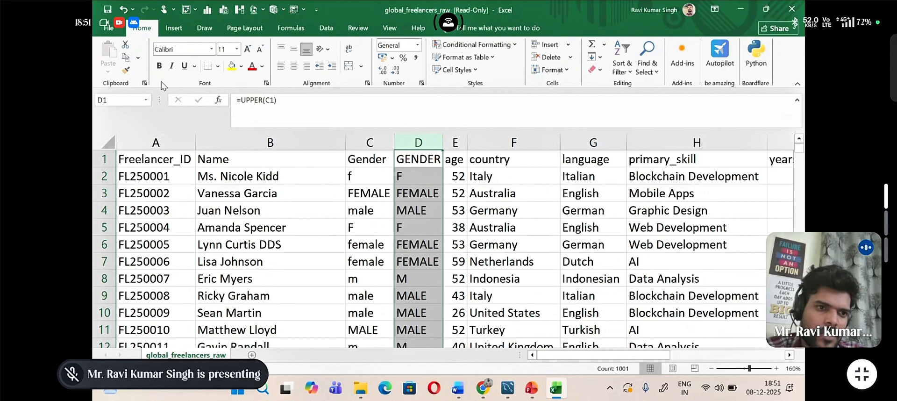
pyautogui.click(126, 70)
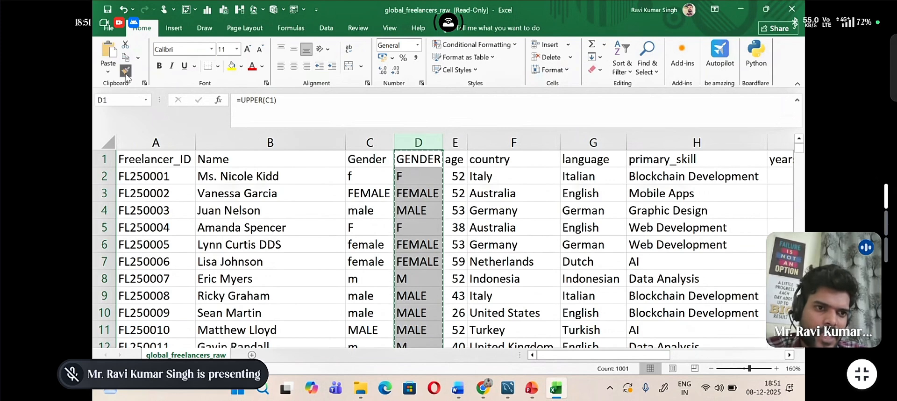
pyautogui.click(110, 71)
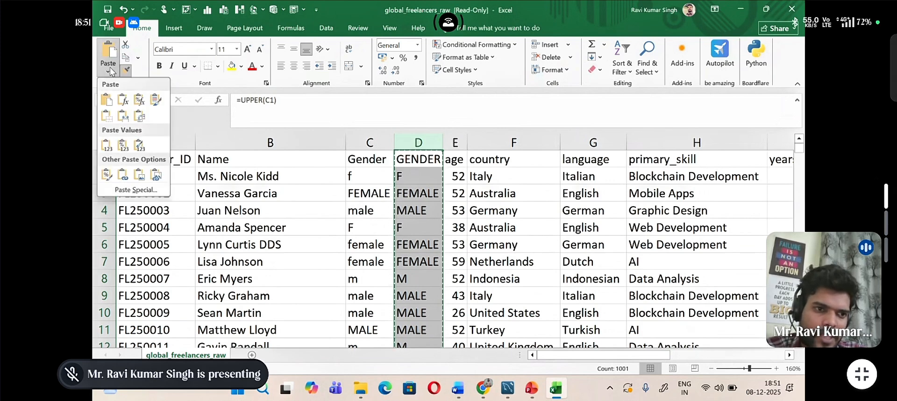
pyautogui.click(105, 147)
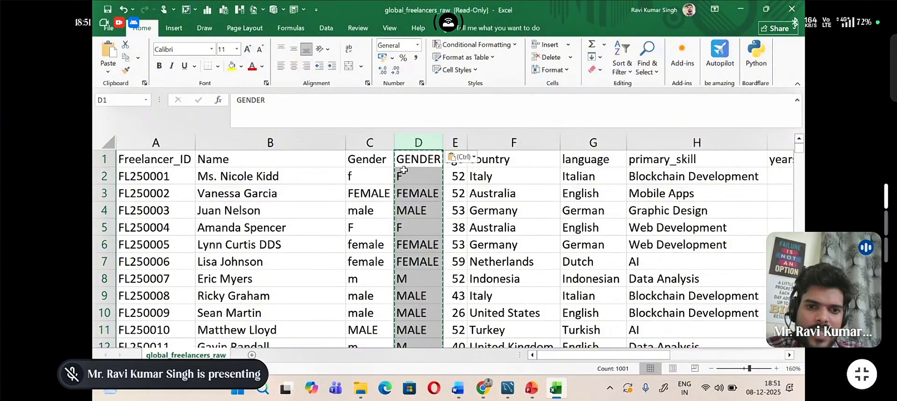
# Step: Delete the original mixed-case Gender column C
pyautogui.click(369, 142)
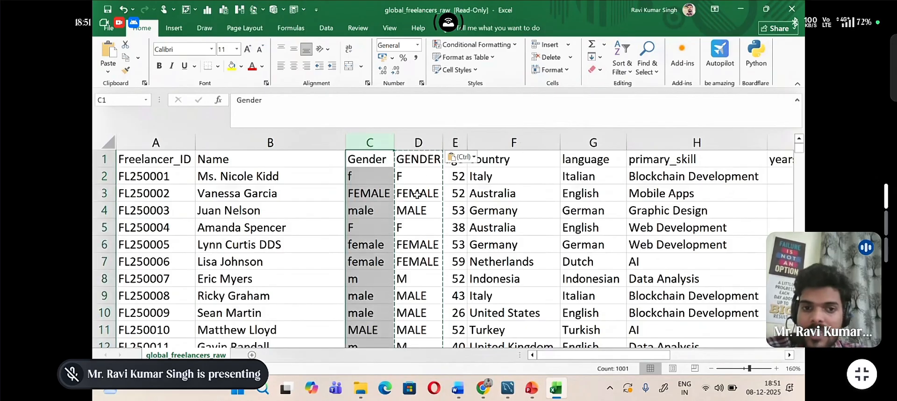
pyautogui.rightClick(372, 137)
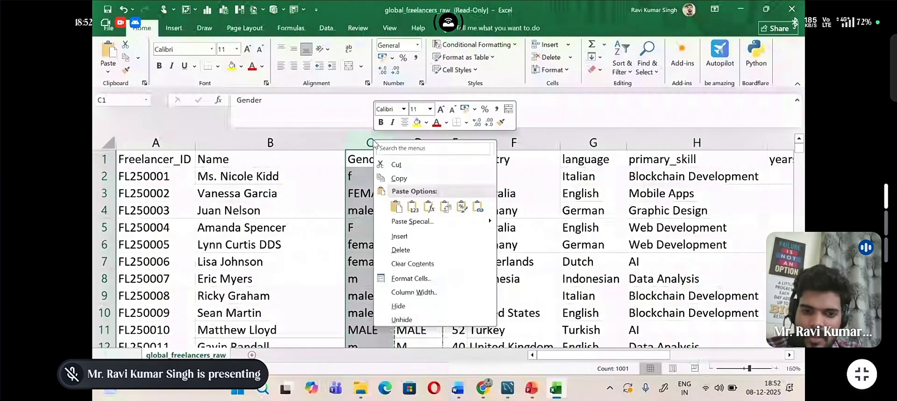
pyautogui.click(400, 249)
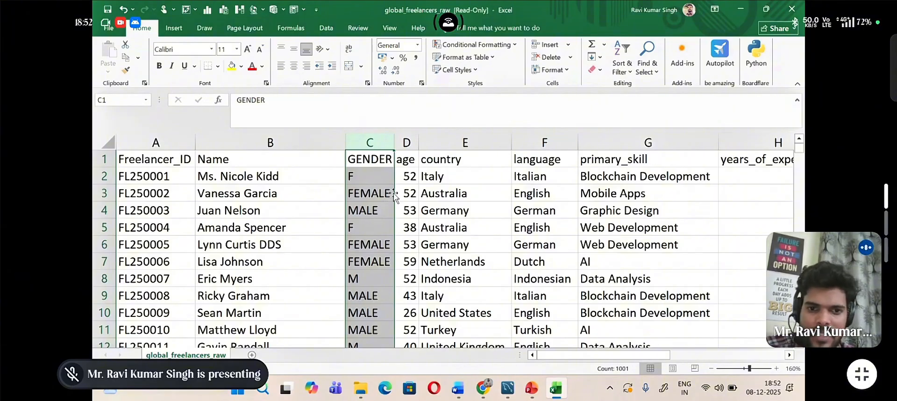
# Step: Insert a blank column between the GENDER and age columns
pyautogui.click(407, 143)
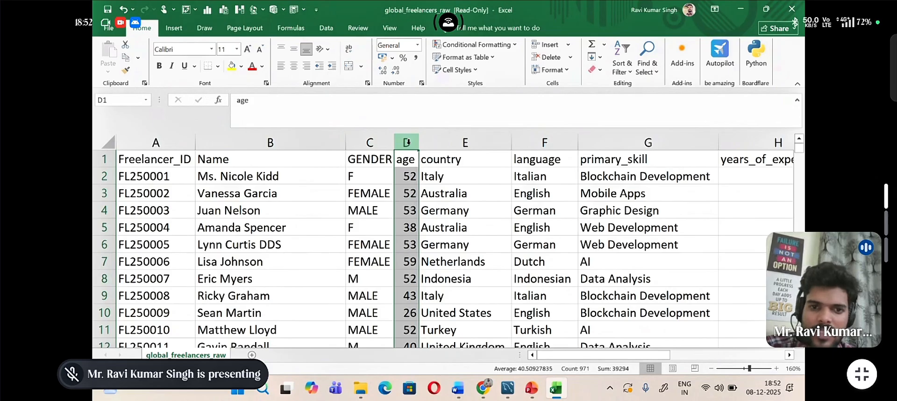
pyautogui.rightClick(407, 142)
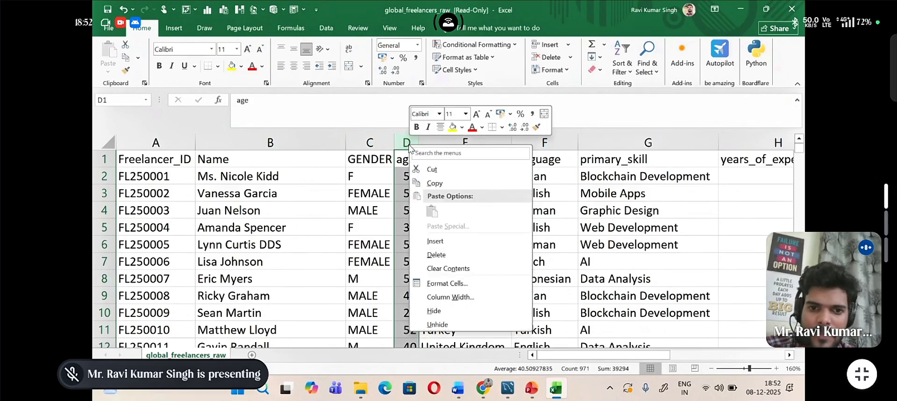
pyautogui.click(428, 241)
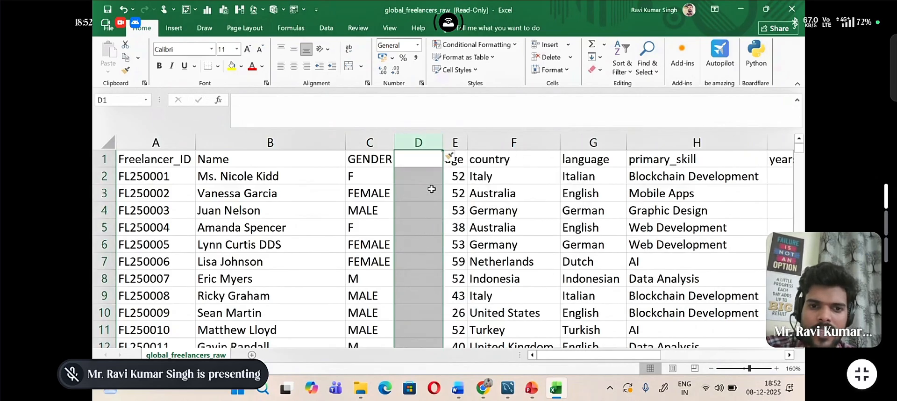
# Step: Enter the formula =SUBSTITUTE(C2,"F","Female") in D2
pyautogui.click(414, 161)
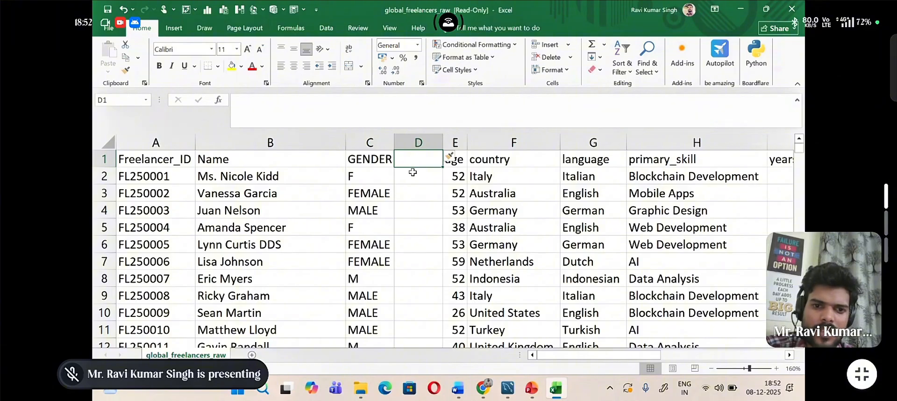
pyautogui.click(412, 172)
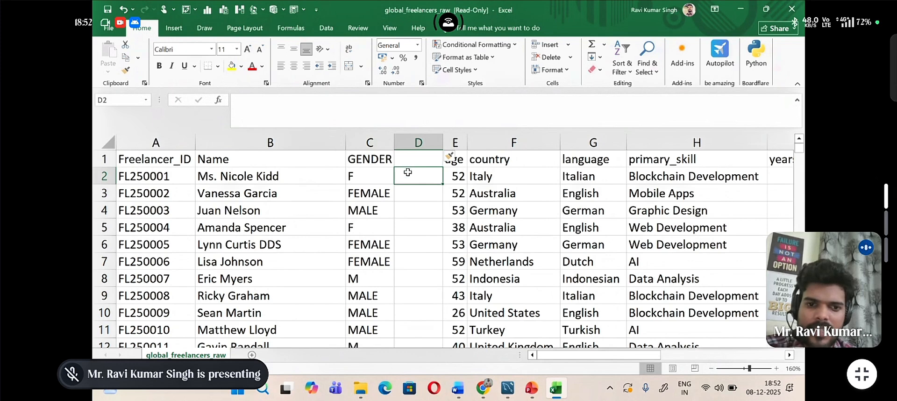
pyautogui.write('=')
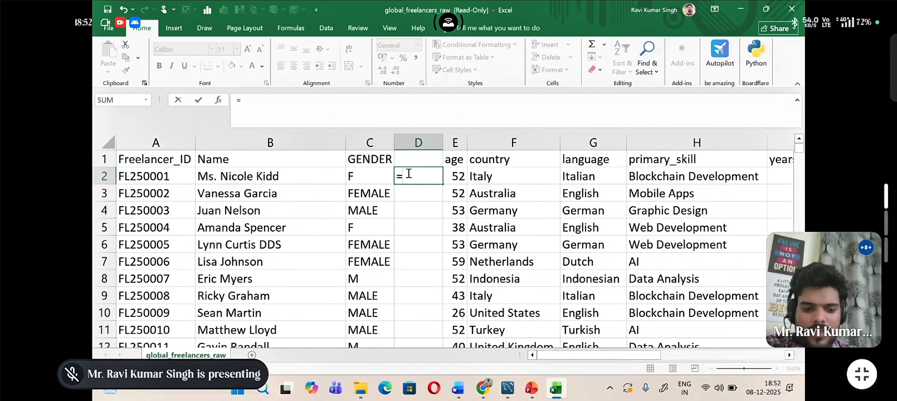
pyautogui.write('sub')
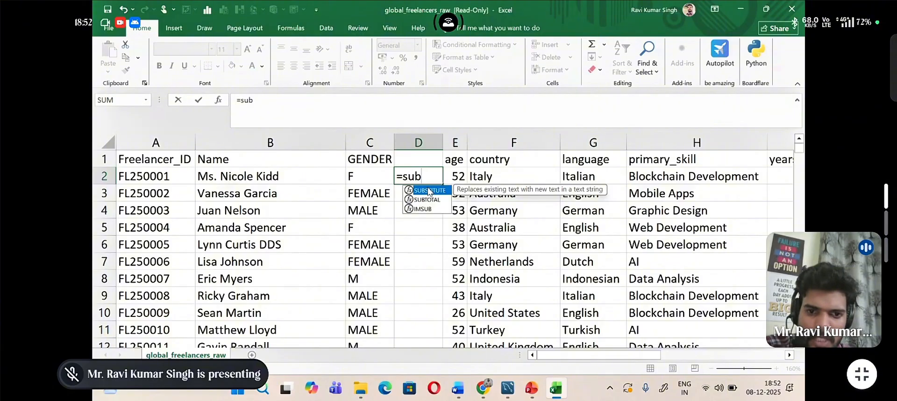
pyautogui.doubleClick(429, 191)
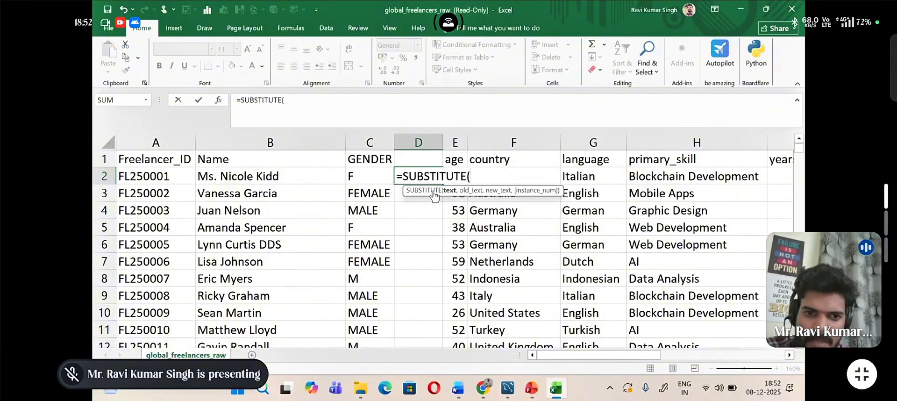
pyautogui.click(380, 176)
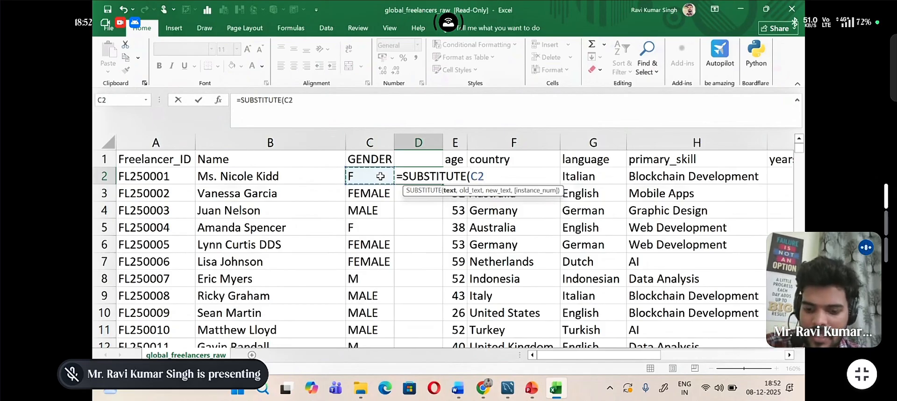
pyautogui.write(',')
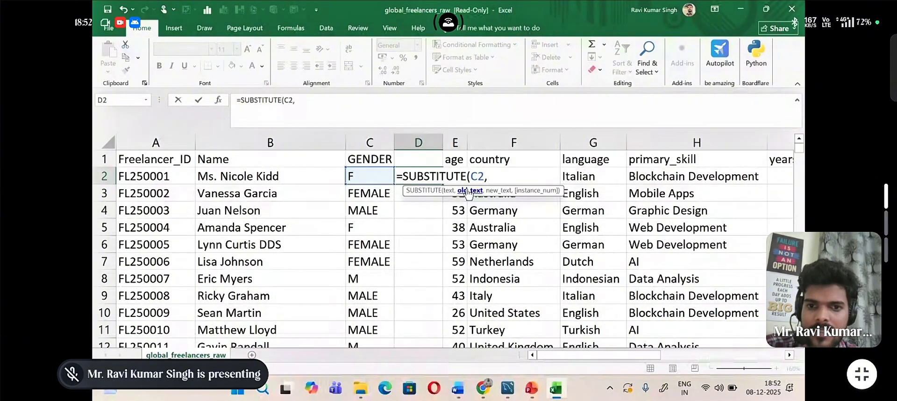
pyautogui.write('"F')
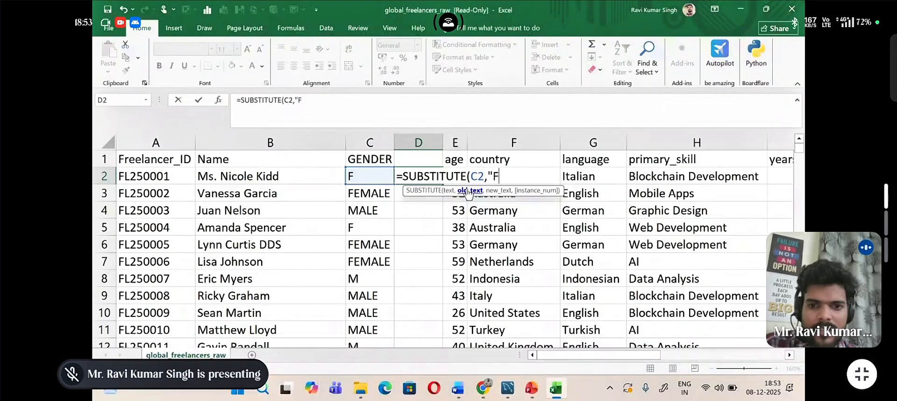
pyautogui.write('"')
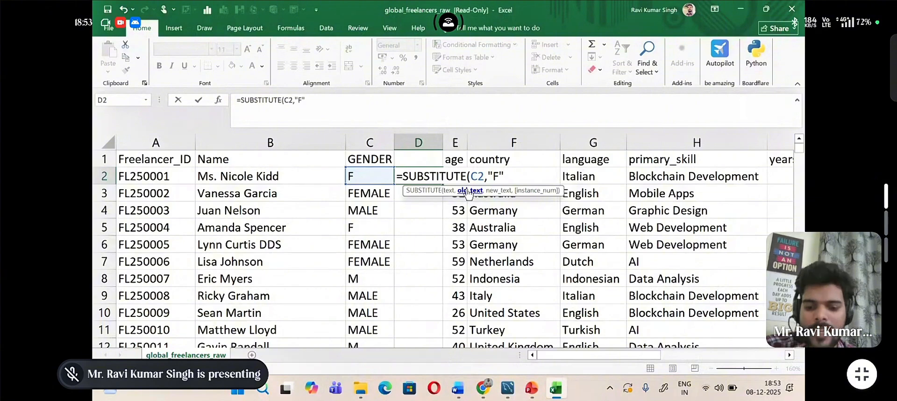
pyautogui.write(',')
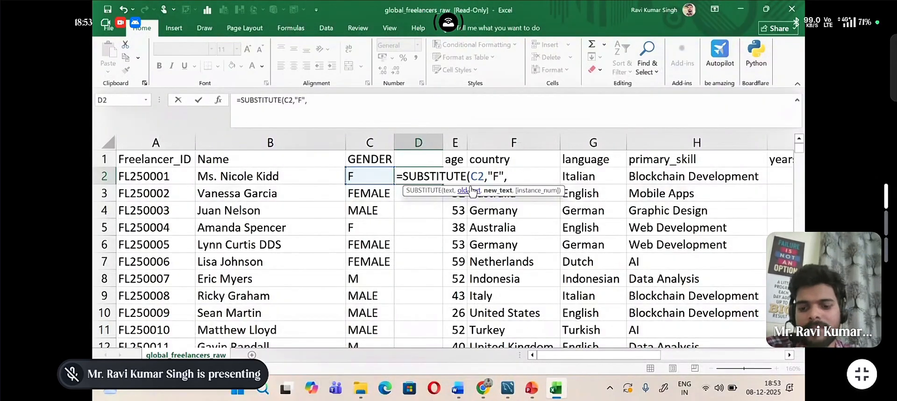
pyautogui.write('"')
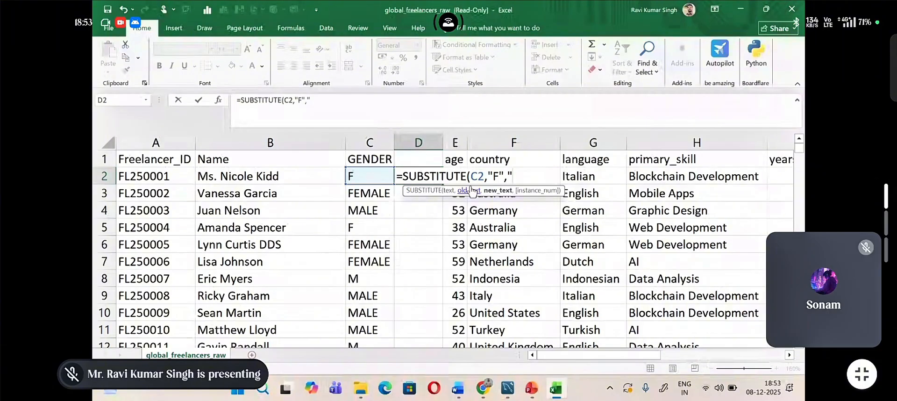
pyautogui.write('Female"')
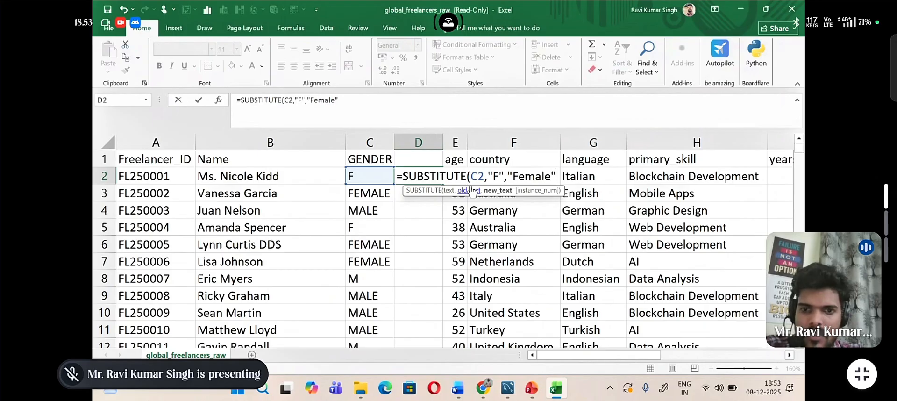
pyautogui.write(')')
pyautogui.press('Return')
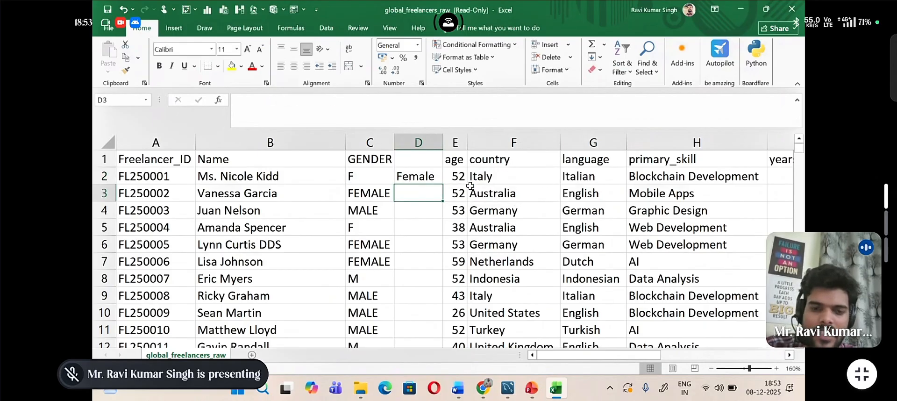
# Step: Fill the SUBSTITUTE formula from D2 down column D for all records and widen the column to fit its text
pyautogui.click(427, 177)
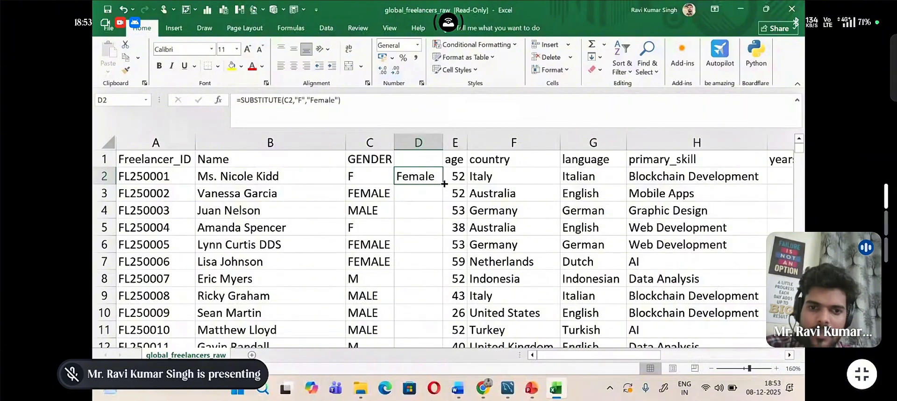
pyautogui.doubleClick(441, 184)
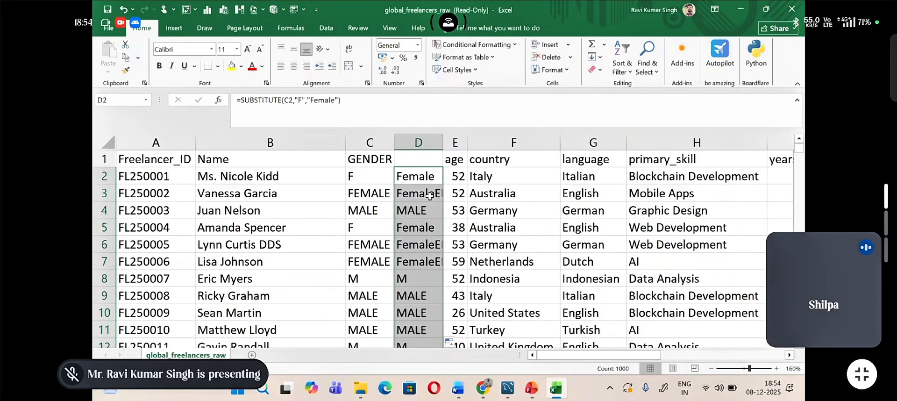
pyautogui.moveTo(442, 142); pyautogui.dragTo(514, 148)
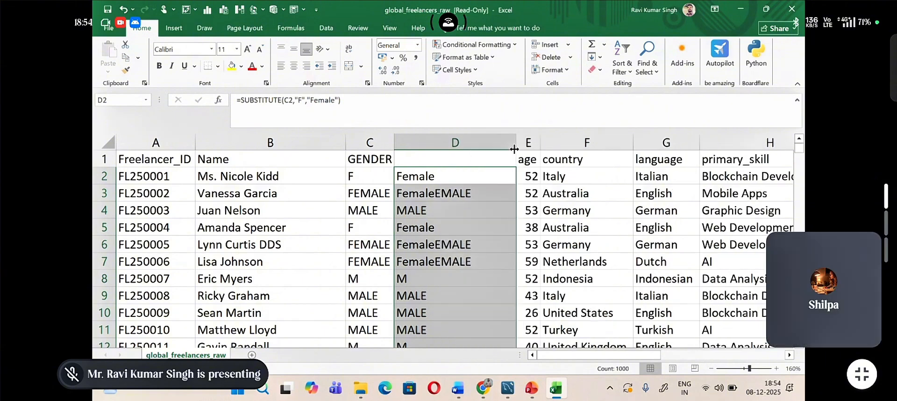
# Step: Erase the SUBSTITUTE formula from D2, keeping the cell in edit mode
pyautogui.click(445, 174)
pyautogui.doubleClick(446, 176)
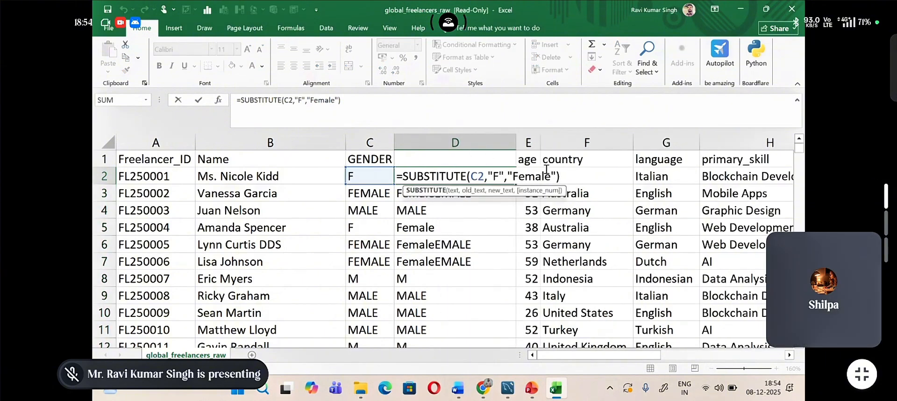
pyautogui.moveTo(565, 175); pyautogui.dragTo(397, 174)
pyautogui.press('Delete')
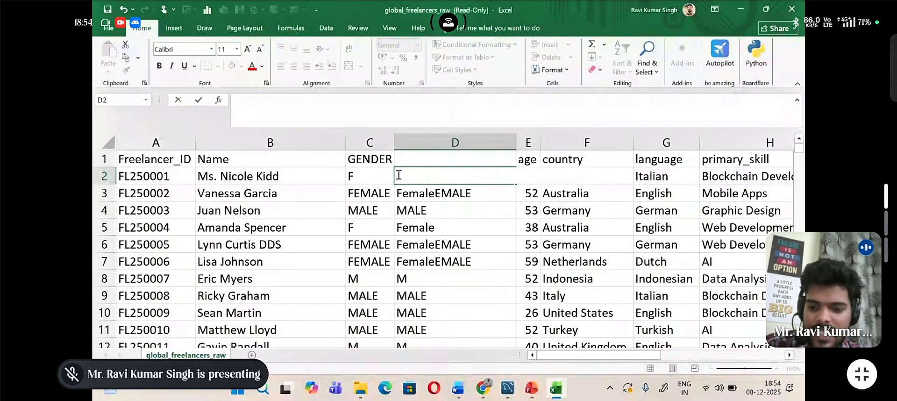
# Step: Enter the formula =SUBSTITUTE(C2,"F","Female") in D2 and fill it down column D for all records
pyautogui.write('=')
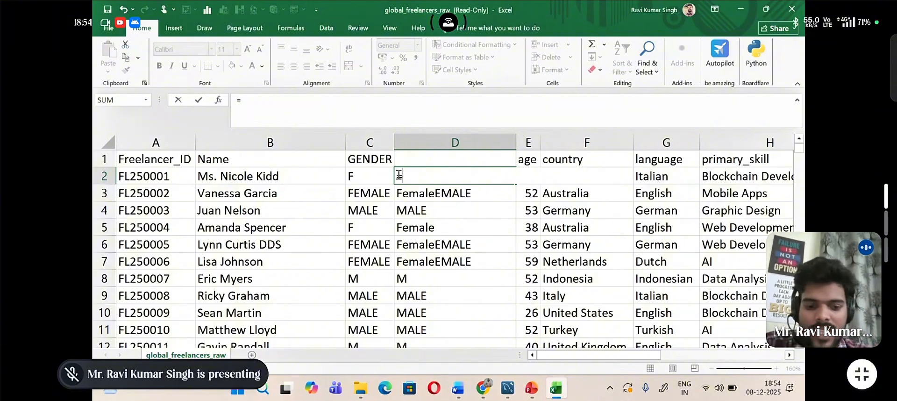
pyautogui.write('su')
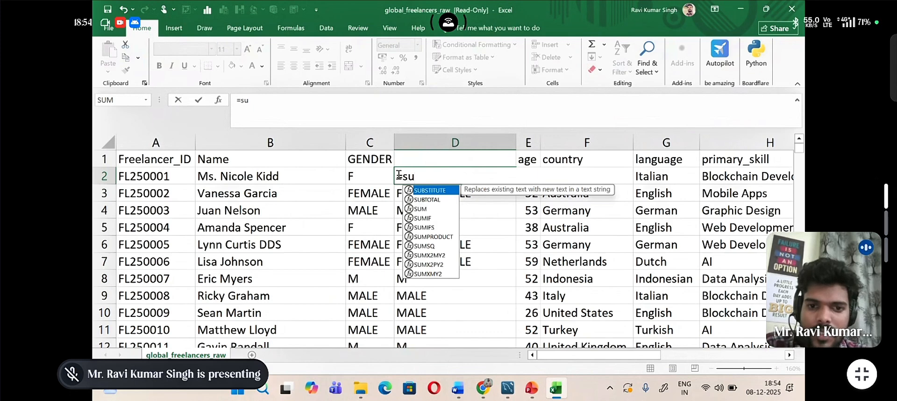
pyautogui.doubleClick(427, 191)
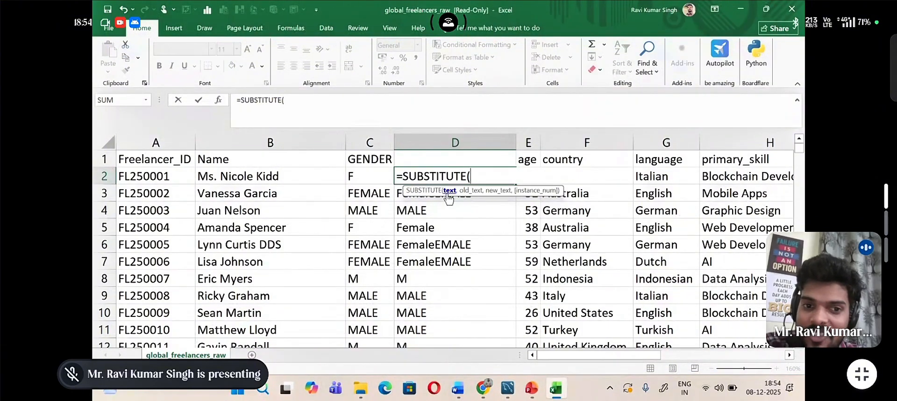
pyautogui.click(371, 171)
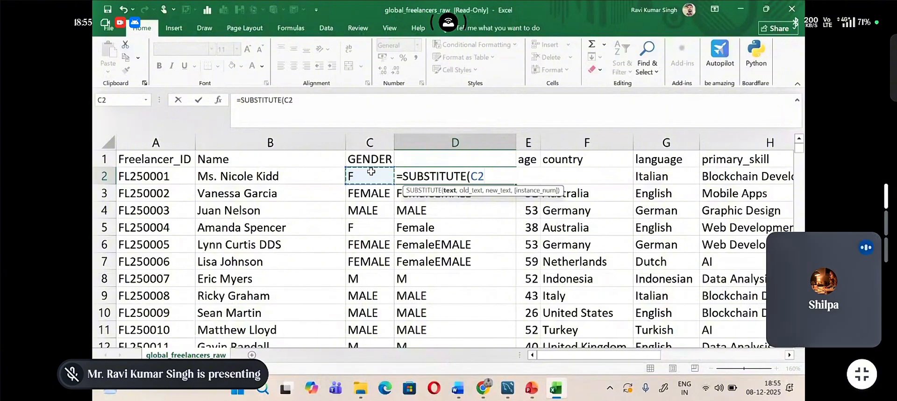
pyautogui.write(',')
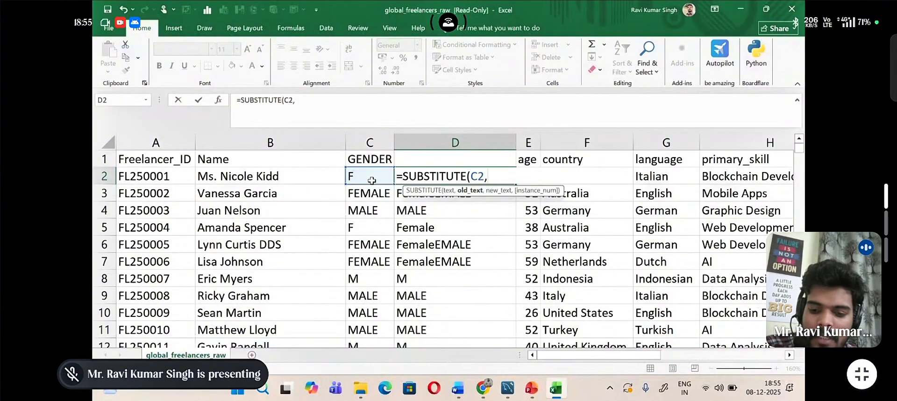
pyautogui.write('"')
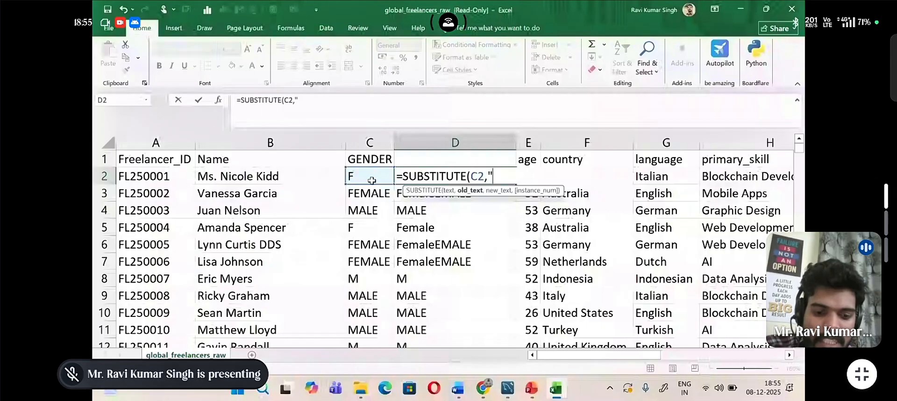
pyautogui.write('F"')
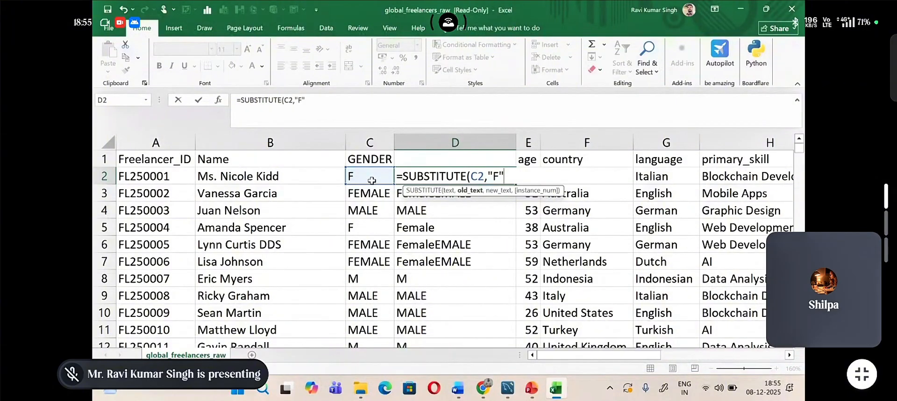
pyautogui.write(',')
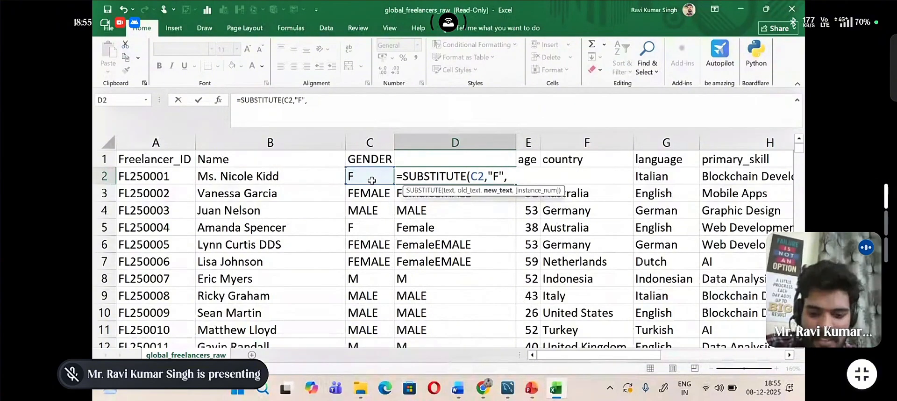
pyautogui.write('"')
pyautogui.write('Fema')
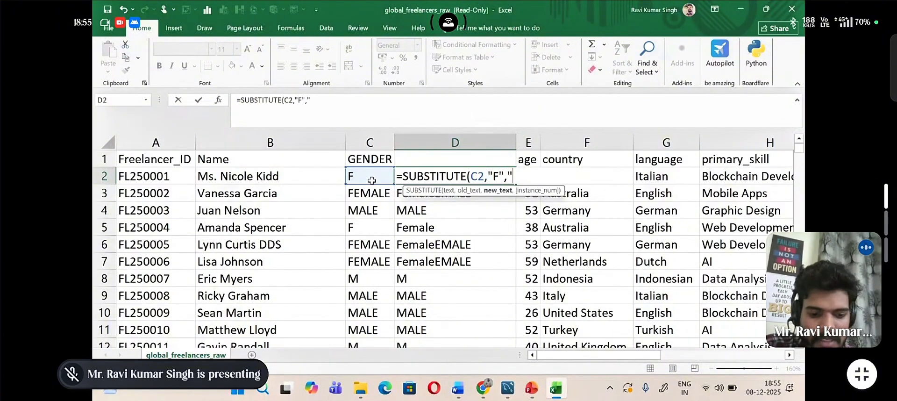
pyautogui.write('le')
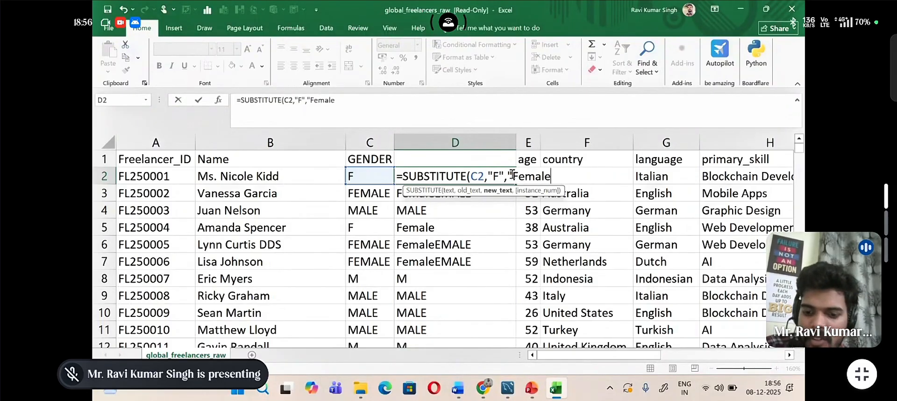
pyautogui.write(')')
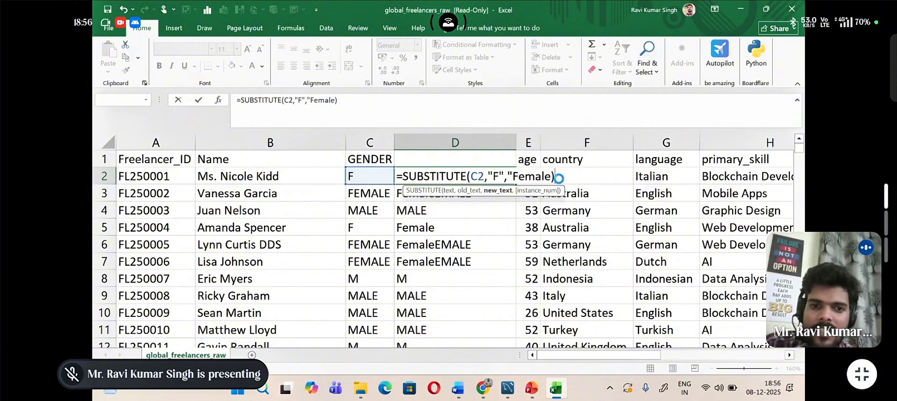
pyautogui.press('Return')
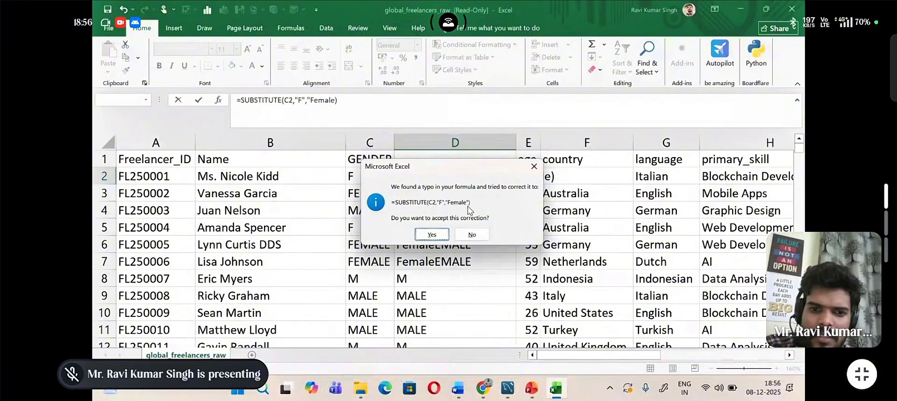
pyautogui.click(427, 235)
pyautogui.click(448, 172)
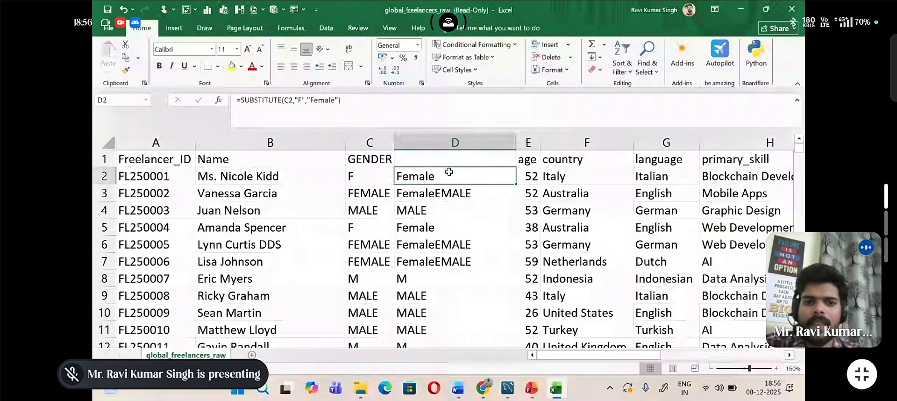
pyautogui.doubleClick(515, 184)
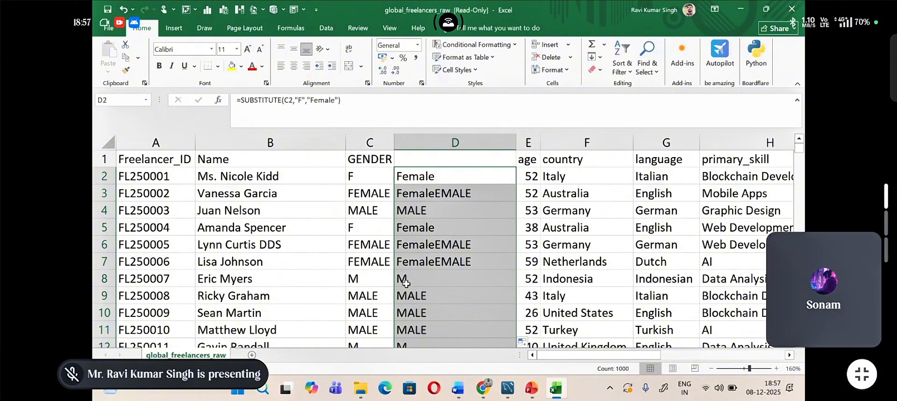
# Step: Nest the existing D2 formula inside a second, outer SUBSTITUTE function
pyautogui.click(427, 180)
pyautogui.doubleClick(427, 180)
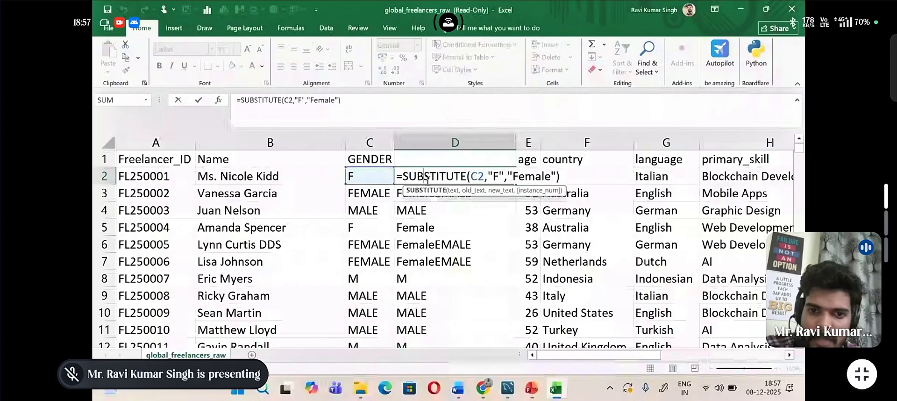
pyautogui.click(467, 176)
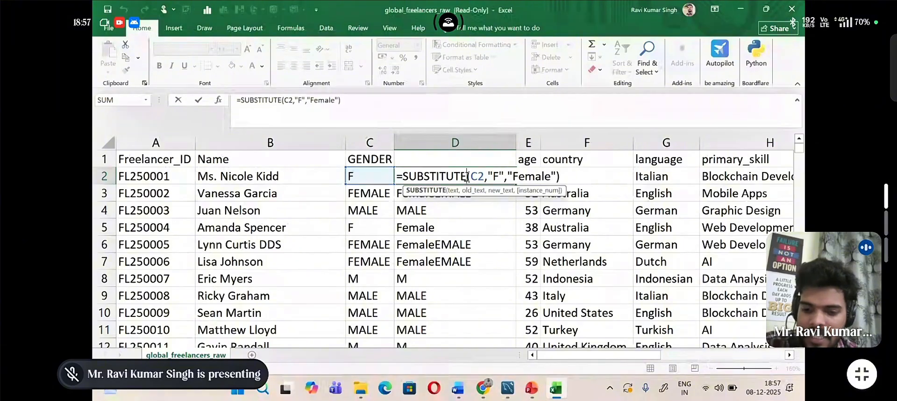
pyautogui.write('(')
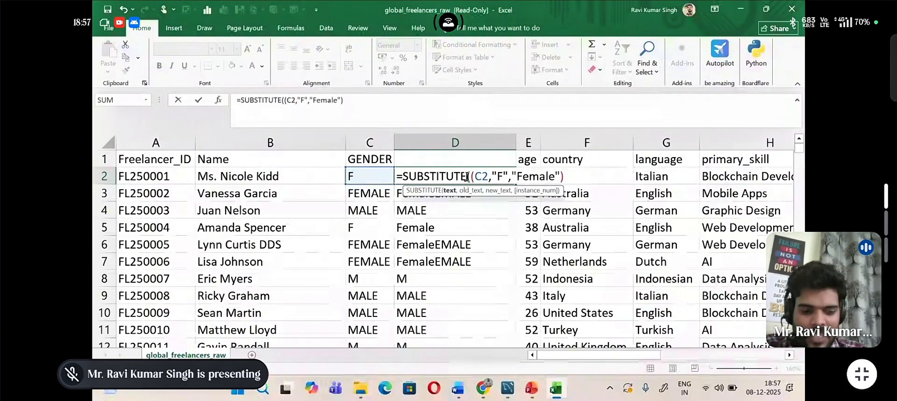
pyautogui.write('Sub')
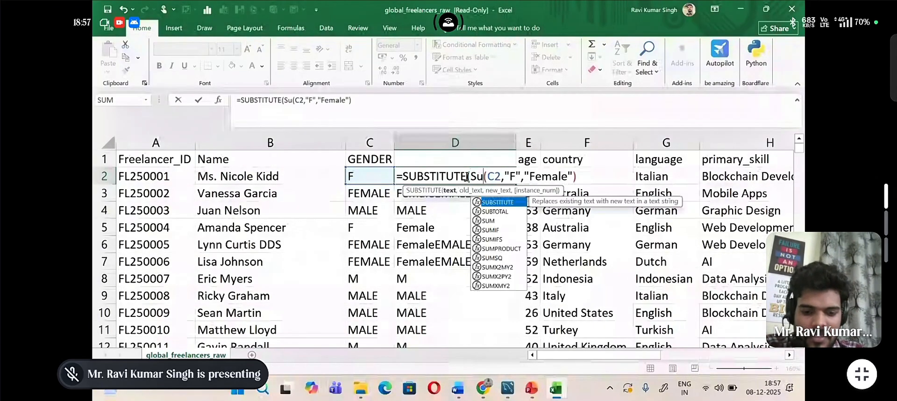
pyautogui.doubleClick(498, 203)
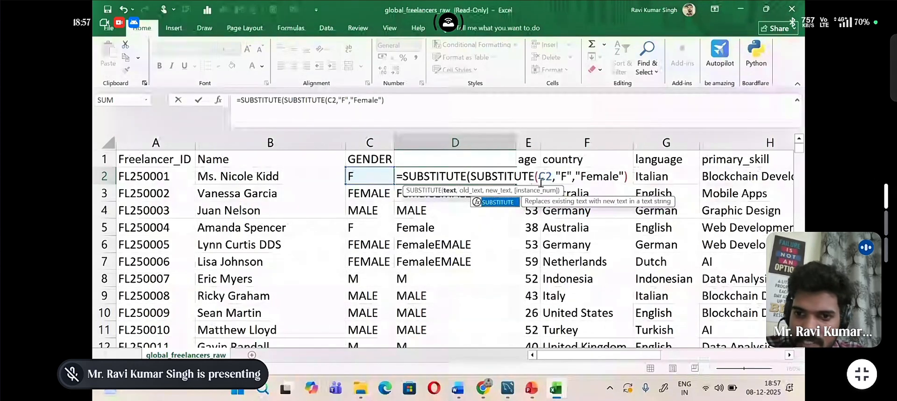
# Step: Complete the outer SUBSTITUTE in D2 with old text "M" and new text "Male", and fill the nested formula down column D
pyautogui.click(632, 176)
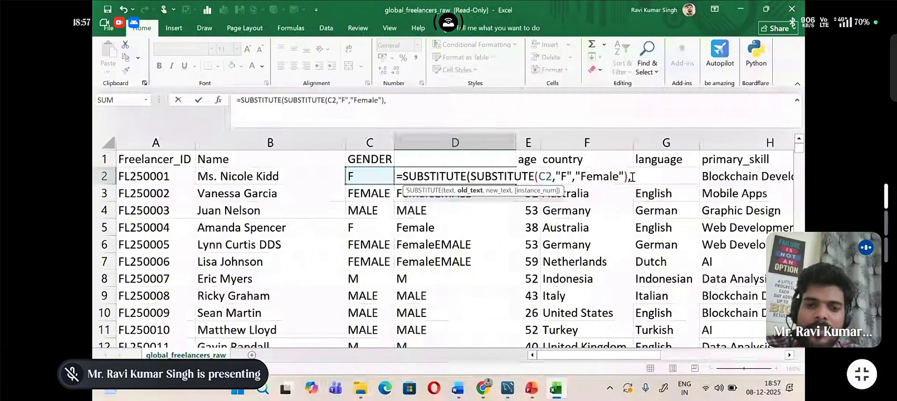
pyautogui.write(',')
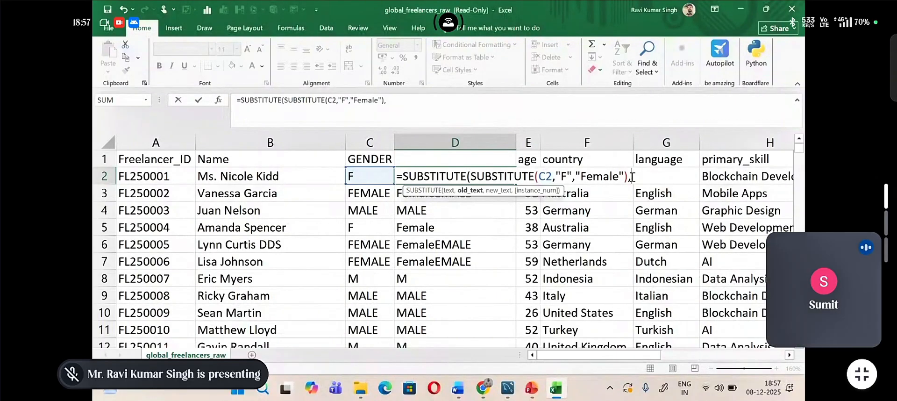
pyautogui.write('"')
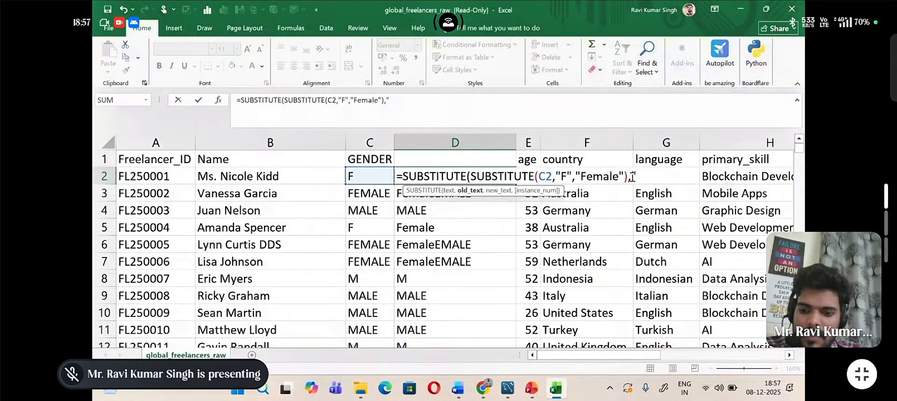
pyautogui.write('M')
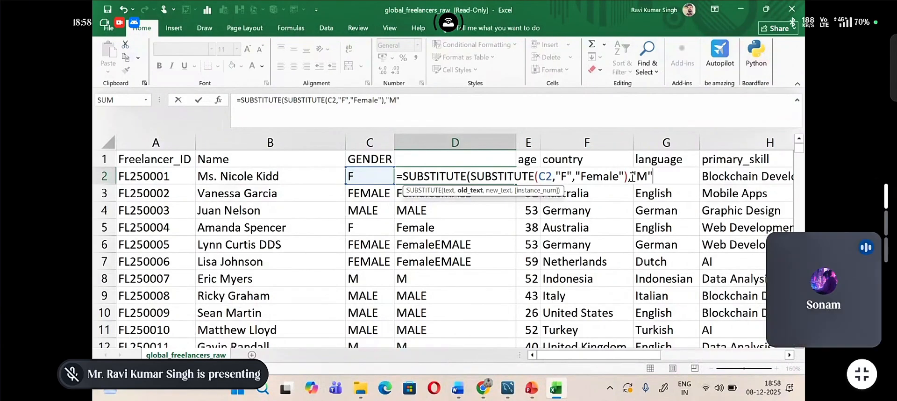
pyautogui.write(',')
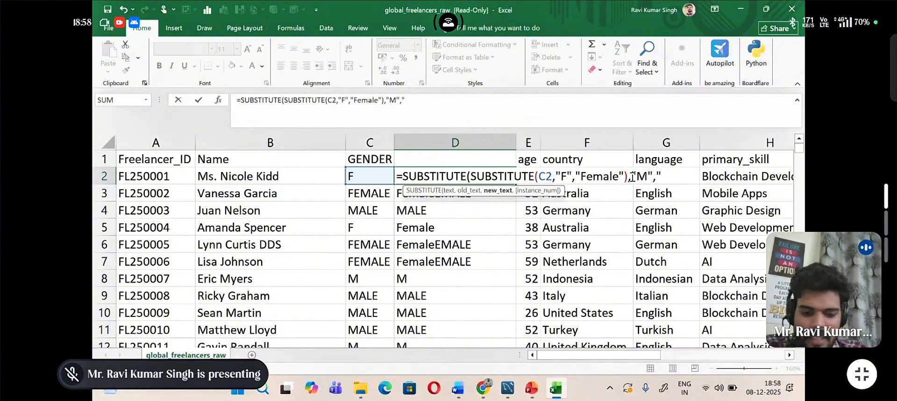
pyautogui.write(' Ma')
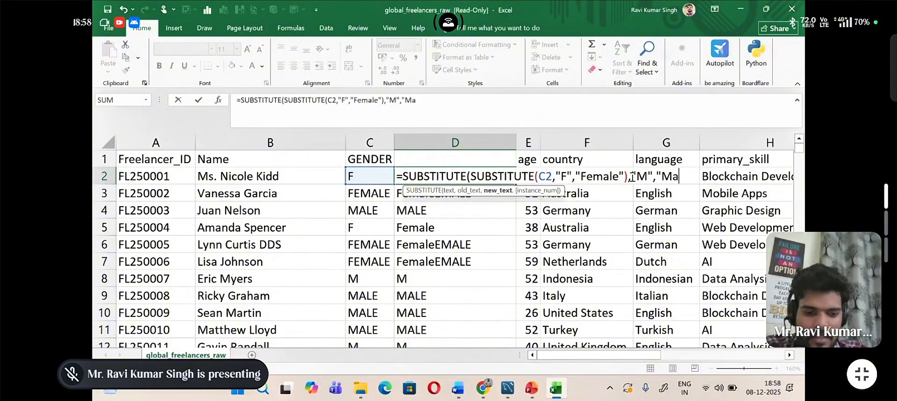
pyautogui.write('le"')
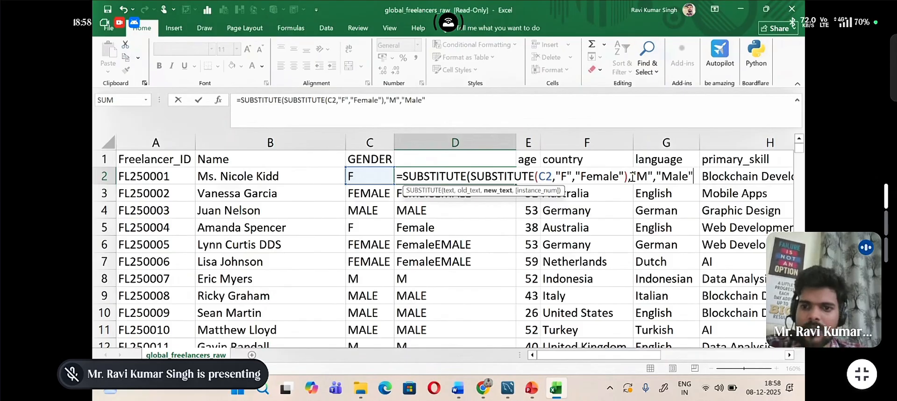
pyautogui.write(')')
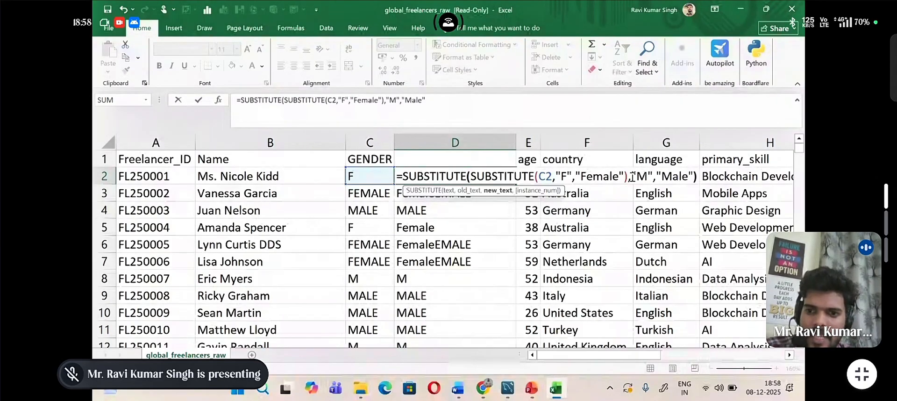
pyautogui.press('Return')
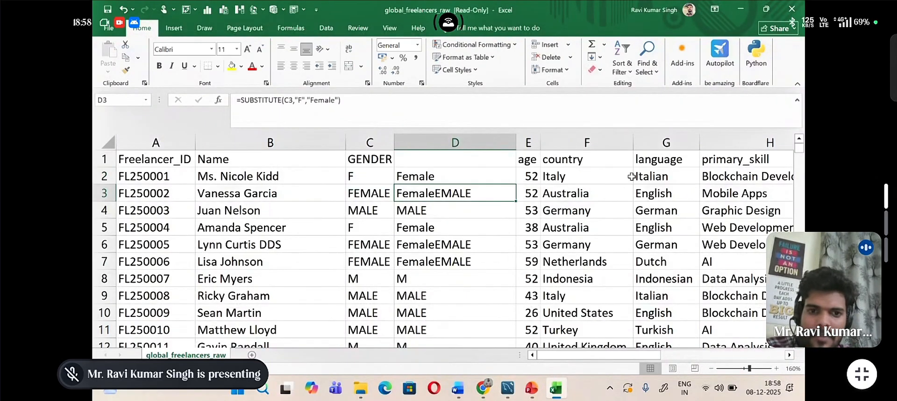
pyautogui.click(487, 177)
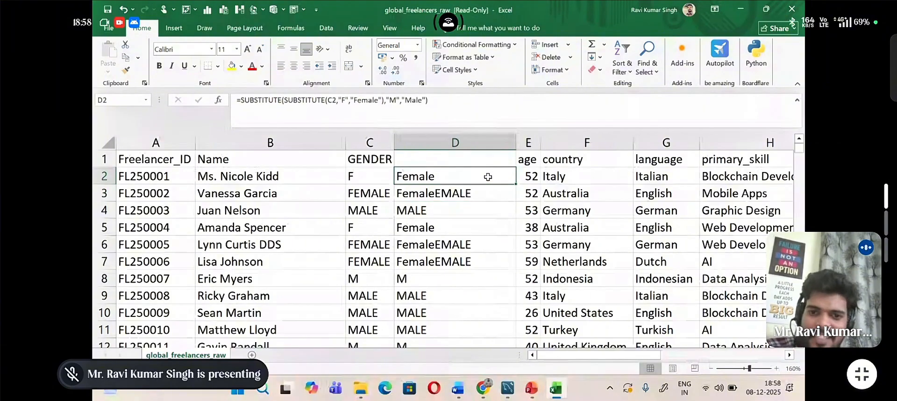
pyautogui.doubleClick(516, 185)
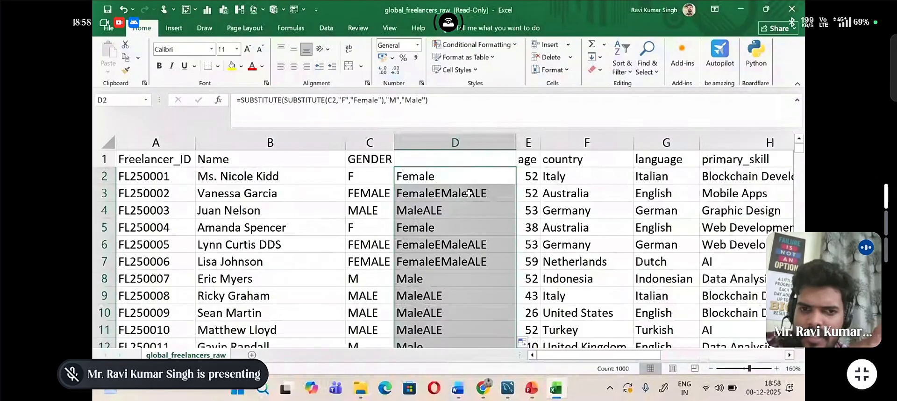
# Step: Enter the header Gender in D1 above the substituted values
pyautogui.click(430, 159)
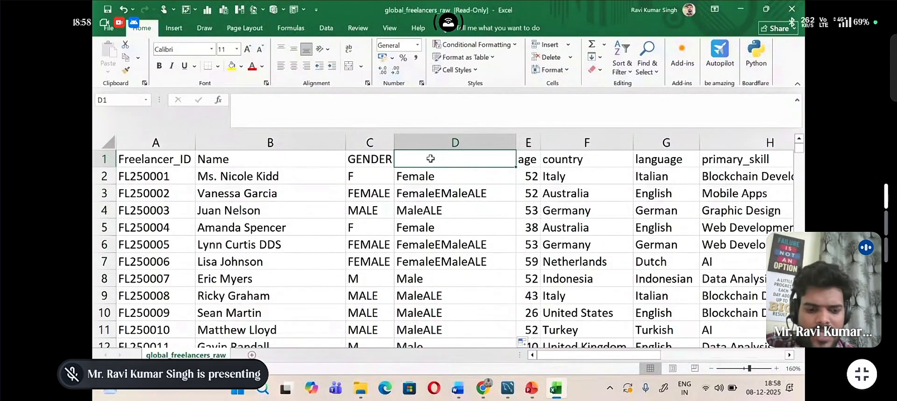
pyautogui.write('Gender')
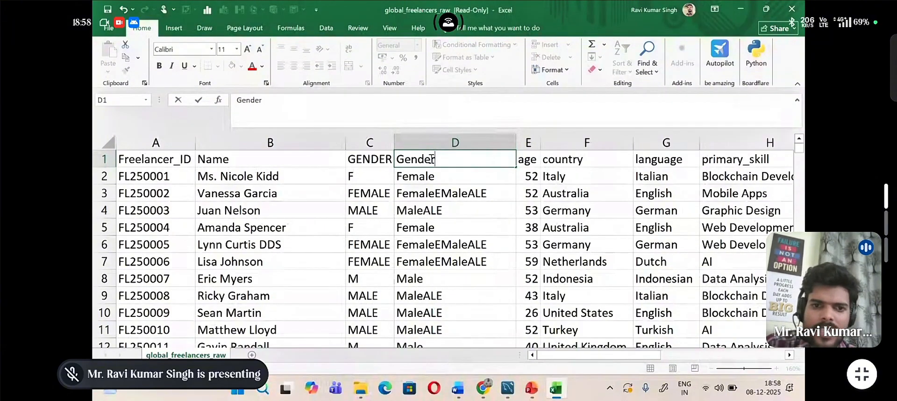
pyautogui.click(449, 174)
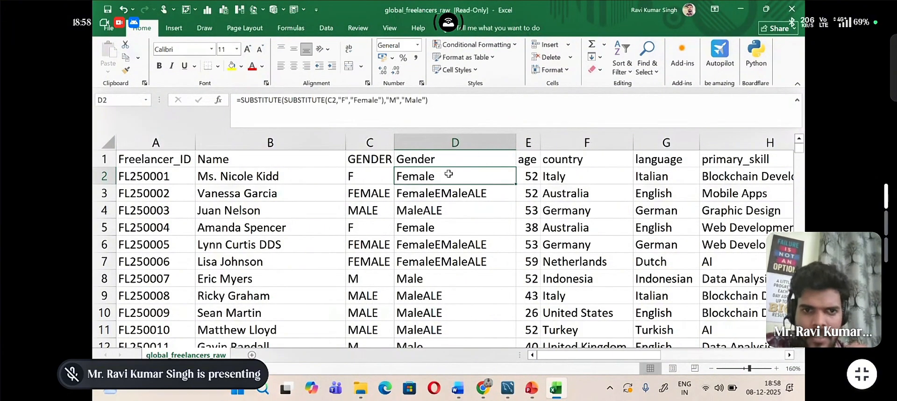
pyautogui.click(447, 142)
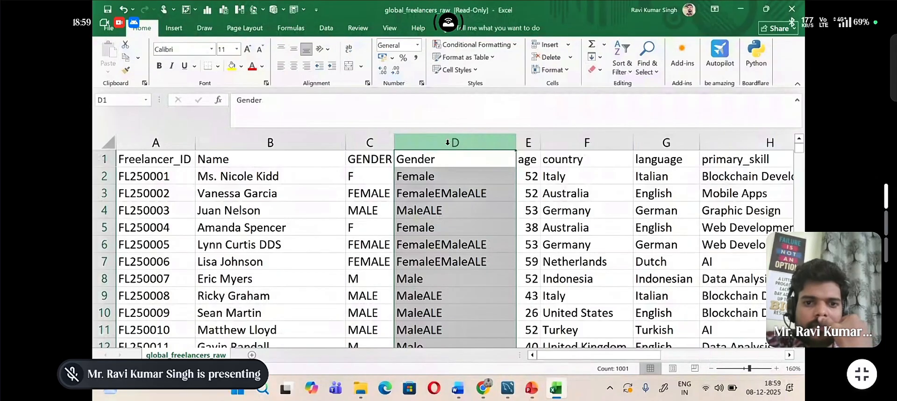
pyautogui.click(449, 158)
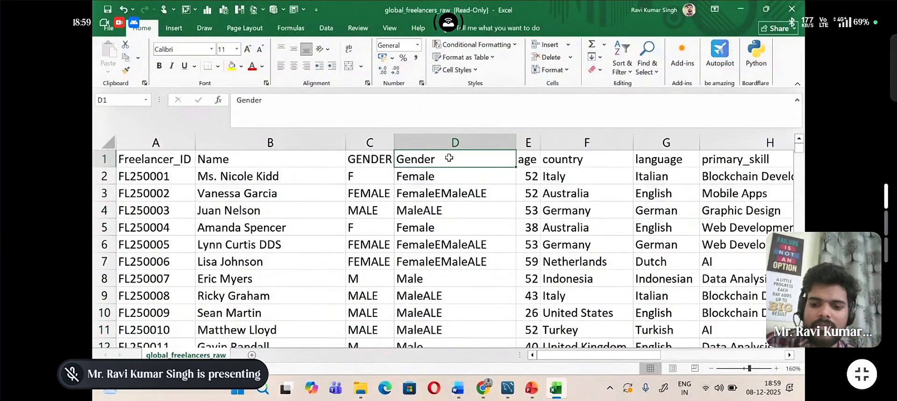
# Step: Clear the Gender header from cell D1 above the substituted values
pyautogui.press('BackSpace')
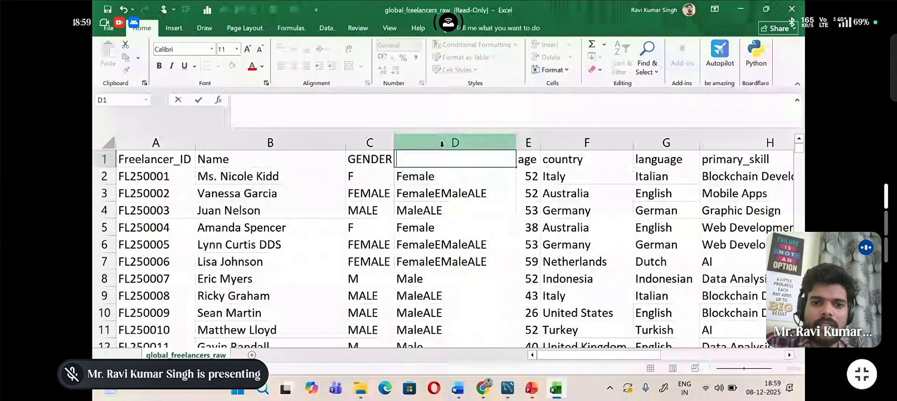
pyautogui.click(442, 143)
pyautogui.click(444, 176)
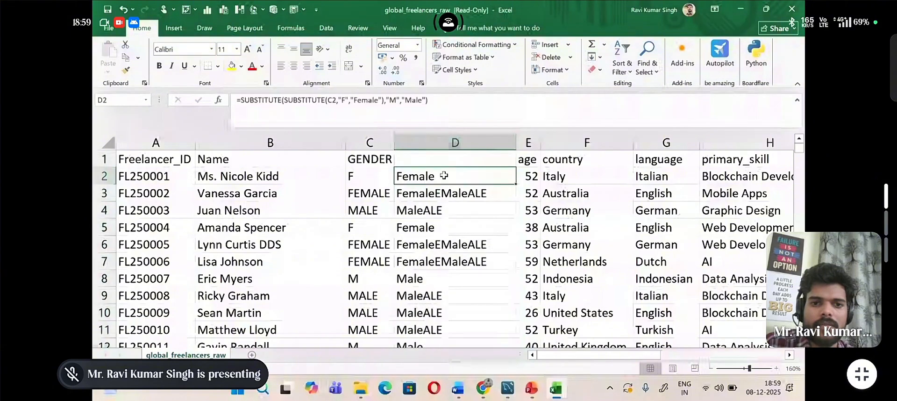
pyautogui.click(440, 158)
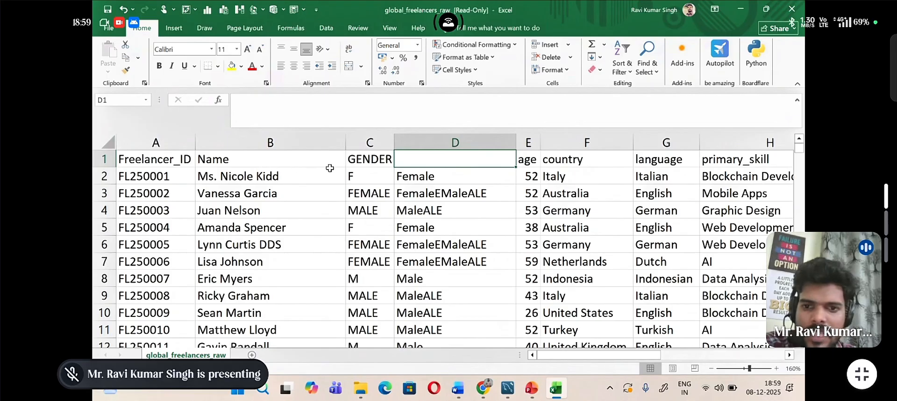
# Step: Capitalize the first letters of the headers in E1 and F1 so they read Age and Country
pyautogui.doubleClick(524, 159)
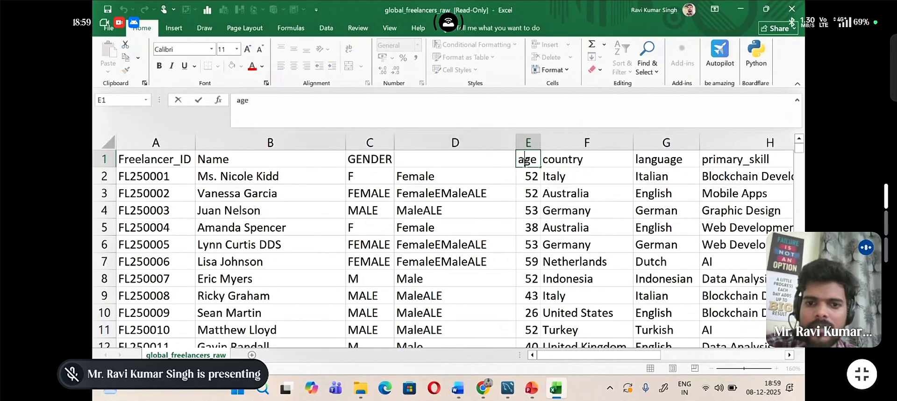
pyautogui.press('BackSpace')
pyautogui.write('A')
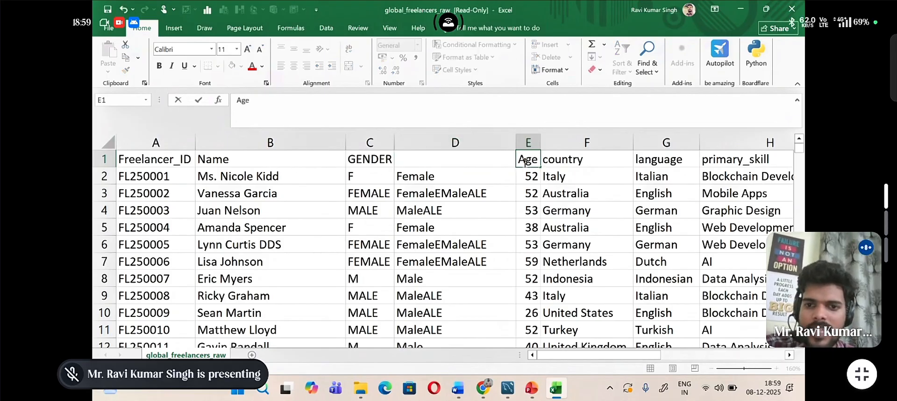
pyautogui.click(551, 161)
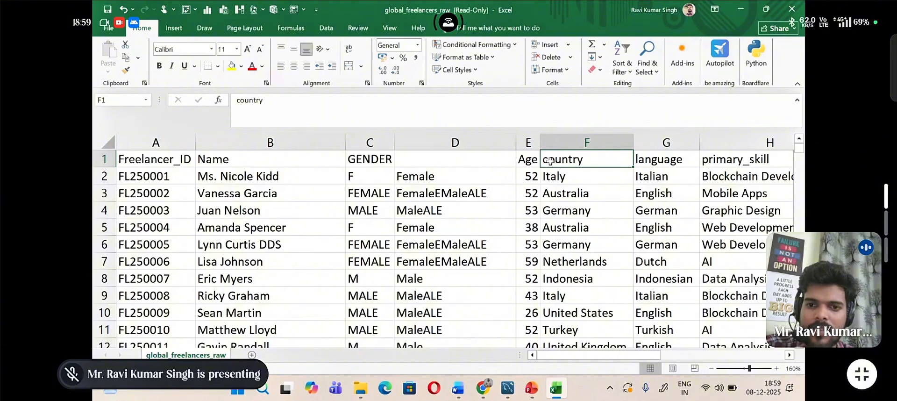
pyautogui.doubleClick(550, 161)
pyautogui.press('BackSpace')
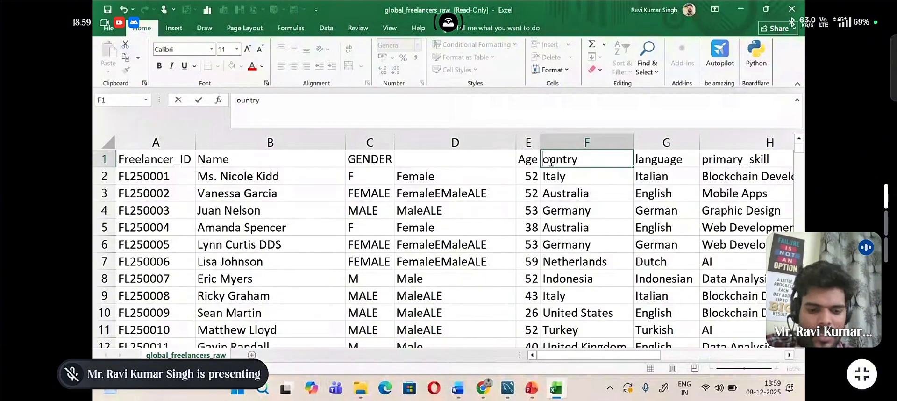
pyautogui.write('C')
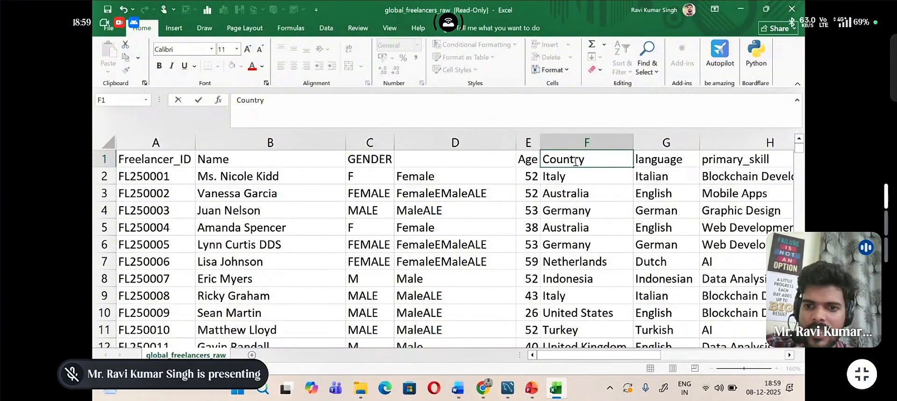
# Step: Capitalize the first letter of the header in G1 so it reads Language
pyautogui.click(643, 159)
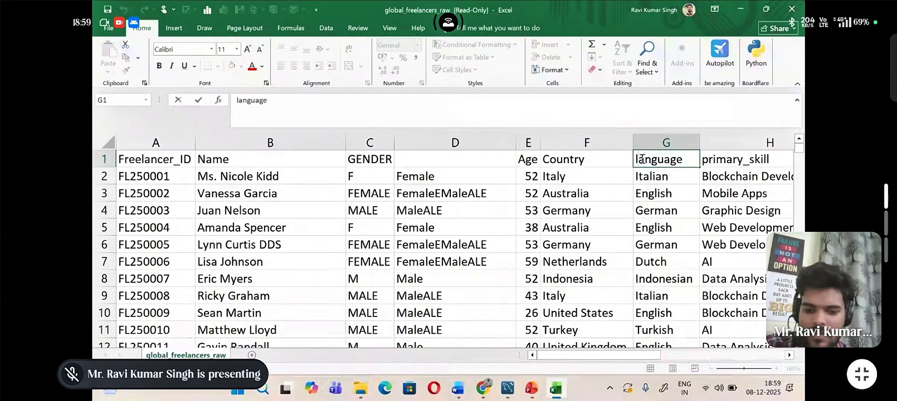
pyautogui.doubleClick(642, 160)
pyautogui.press('BackSpace')
pyautogui.write('L')
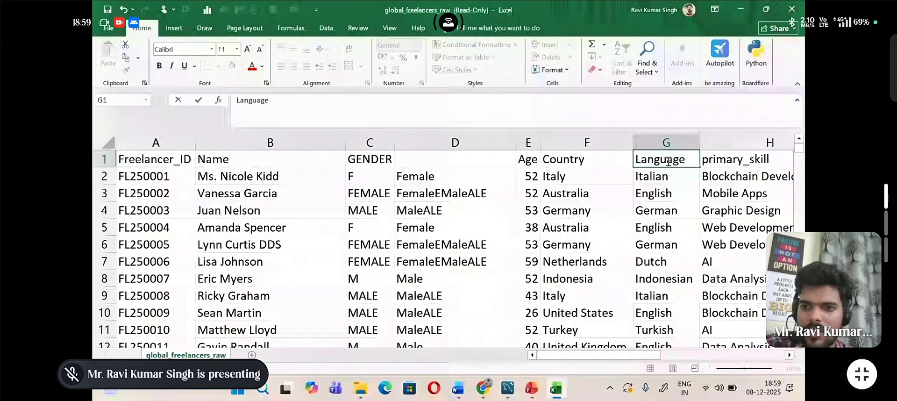
# Step: Capitalize both words of the header in H1 so it reads Primary_Skill
pyautogui.click(709, 160)
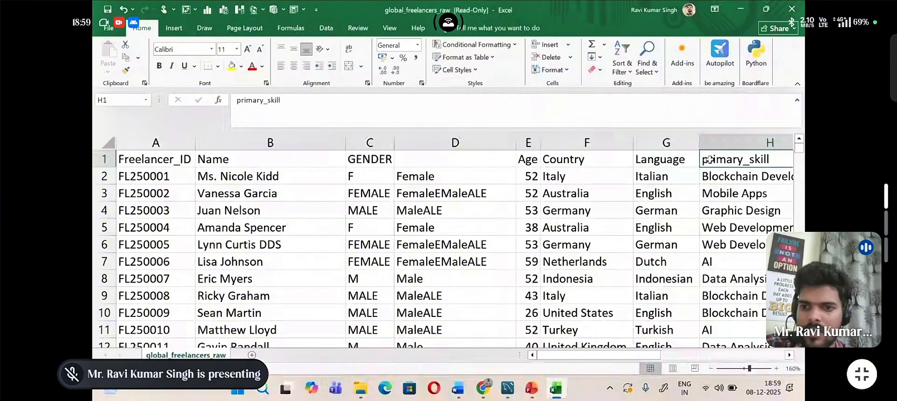
pyautogui.doubleClick(709, 159)
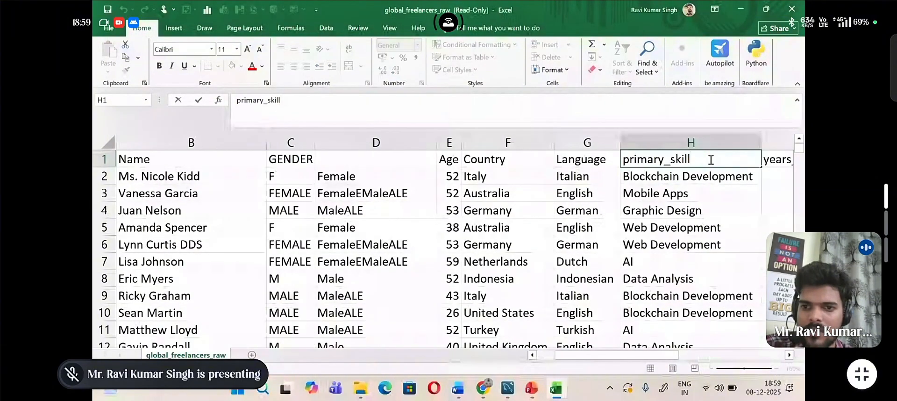
pyautogui.click(629, 160)
pyautogui.press('BackSpace')
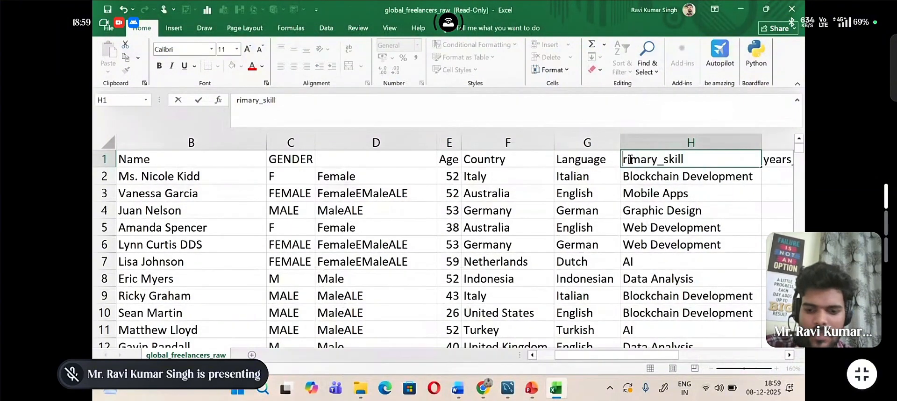
pyautogui.write('P')
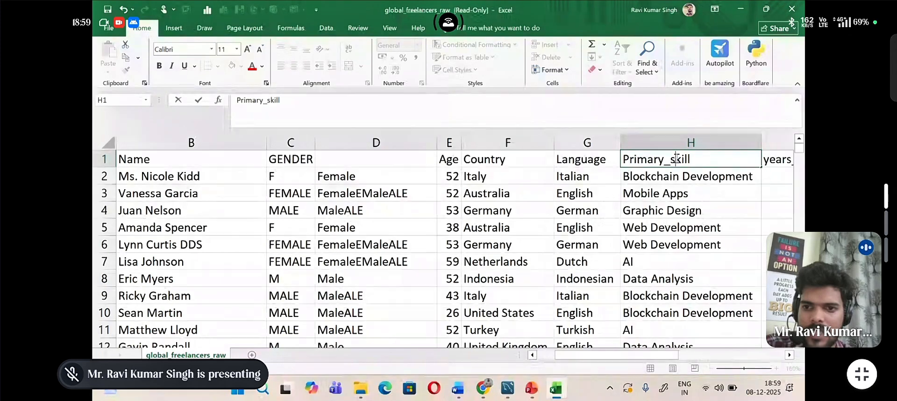
pyautogui.click(676, 158)
pyautogui.press('BackSpace')
pyautogui.write('S')
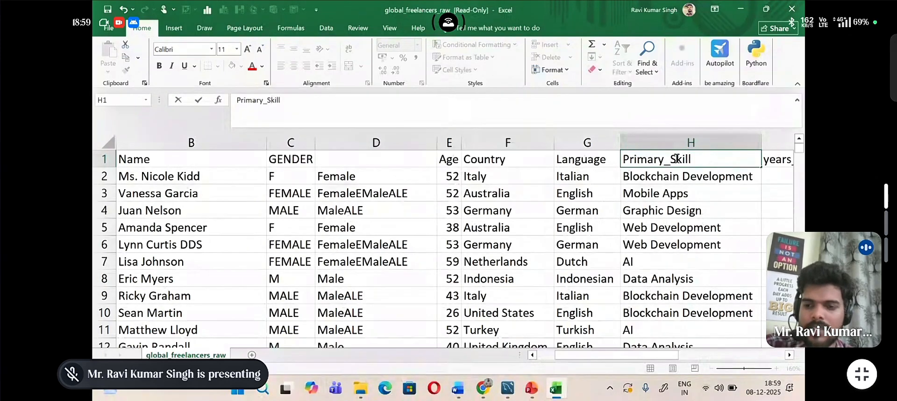
pyautogui.click(706, 158)
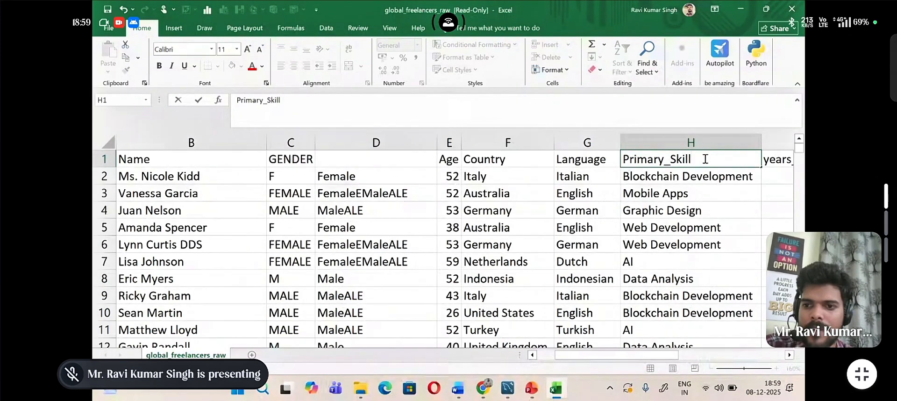
# Step: Capitalize the first letter of the header in I1 so it reads Years_of_experience
pyautogui.hscroll(3, 773, 196)
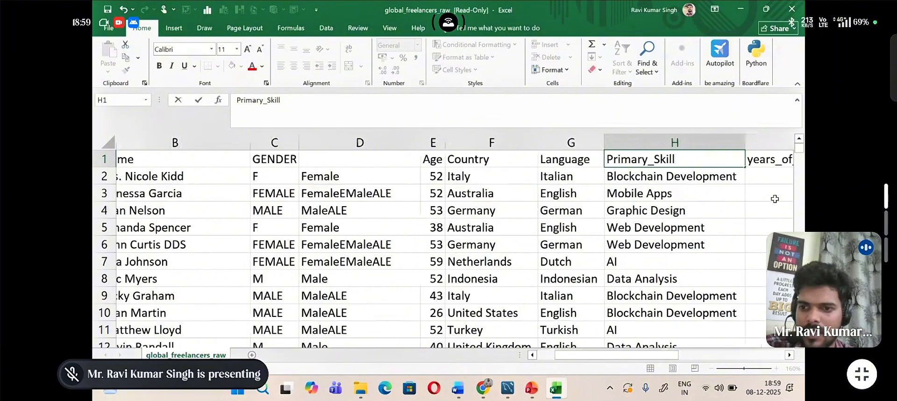
pyautogui.hscroll(2, 775, 199)
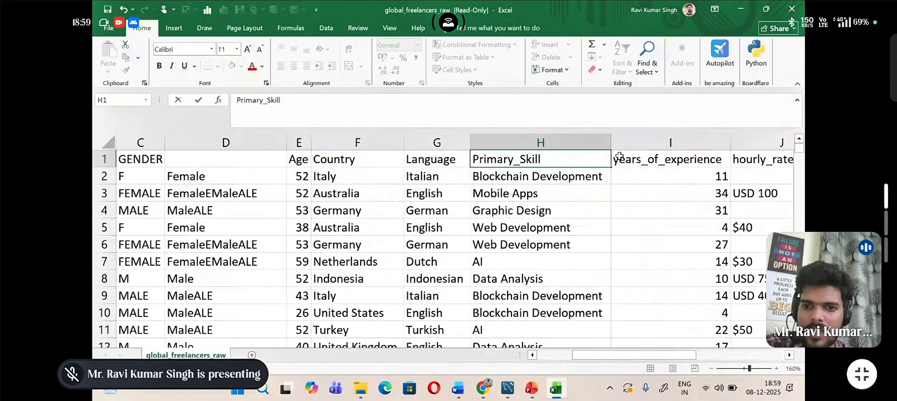
pyautogui.doubleClick(620, 159)
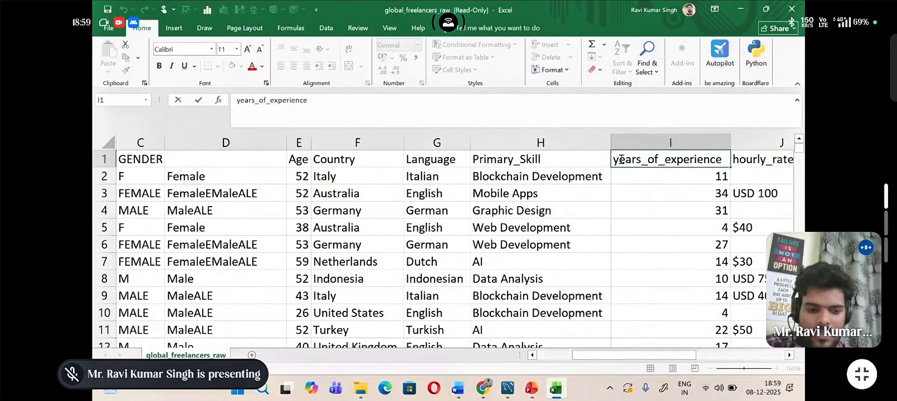
pyautogui.press('BackSpace')
pyautogui.write('Y')
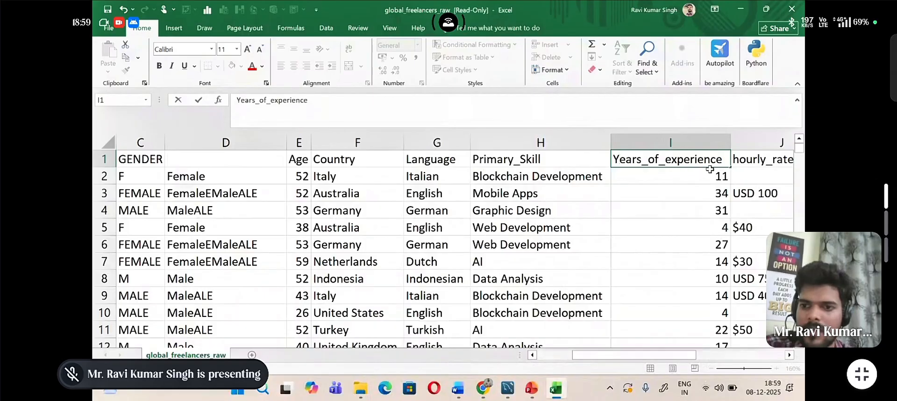
# Step: Capitalize the first two words of the header in J1 so it reads Hourly_Rate (USD)
pyautogui.click(741, 159)
pyautogui.doubleClick(695, 158)
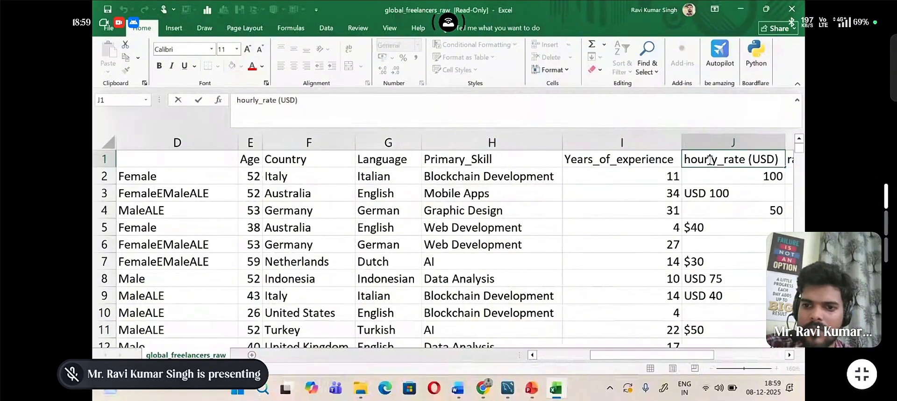
pyautogui.press('BackSpace')
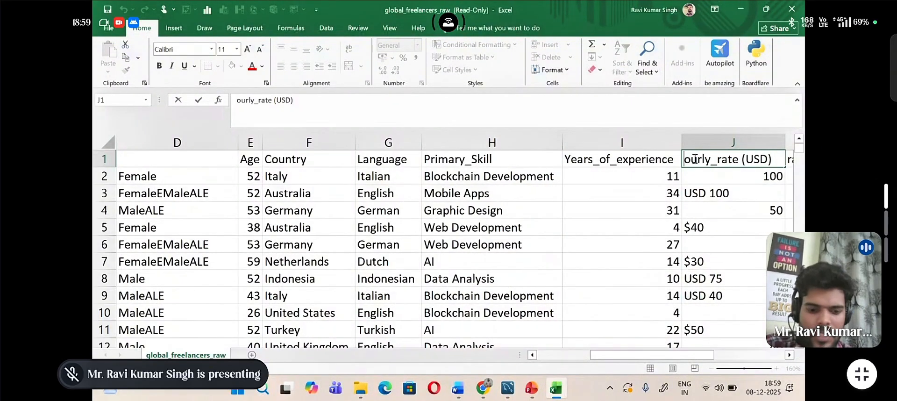
pyautogui.write('H')
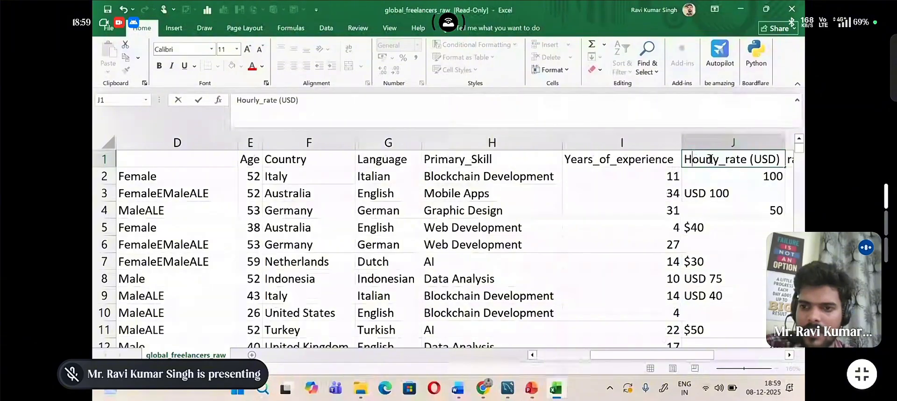
pyautogui.click(728, 160)
pyautogui.press('BackSpace')
pyautogui.write('R')
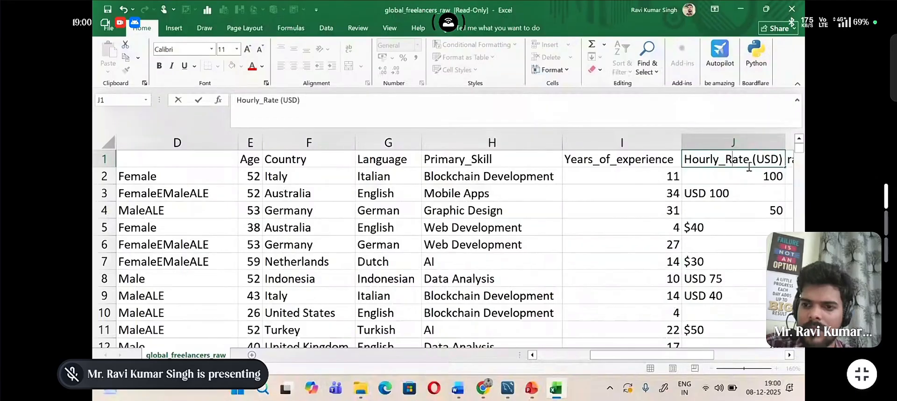
# Step: Capitalize the first letter of the header in K1 so it reads Rating
pyautogui.hscroll(2, 748, 177)
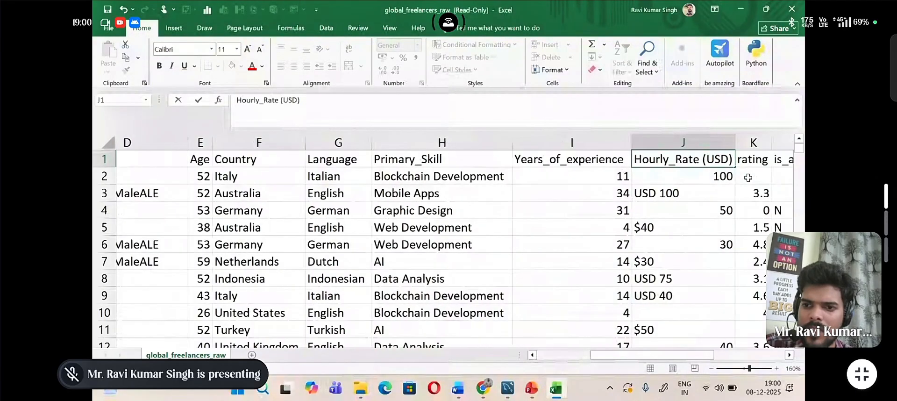
pyautogui.hscroll(1, 748, 178)
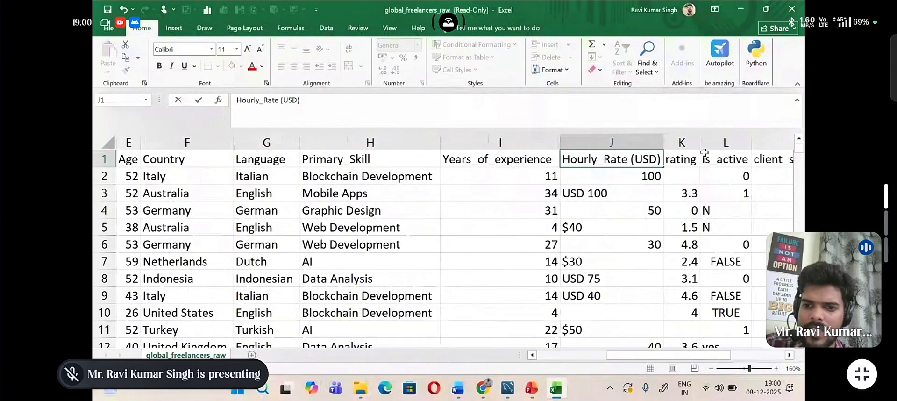
pyautogui.click(673, 161)
pyautogui.doubleClick(673, 161)
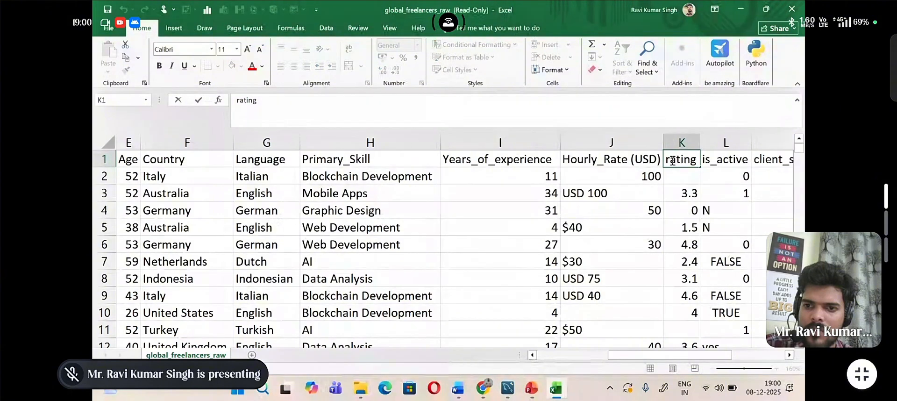
pyautogui.press('BackSpace')
pyautogui.write('R')
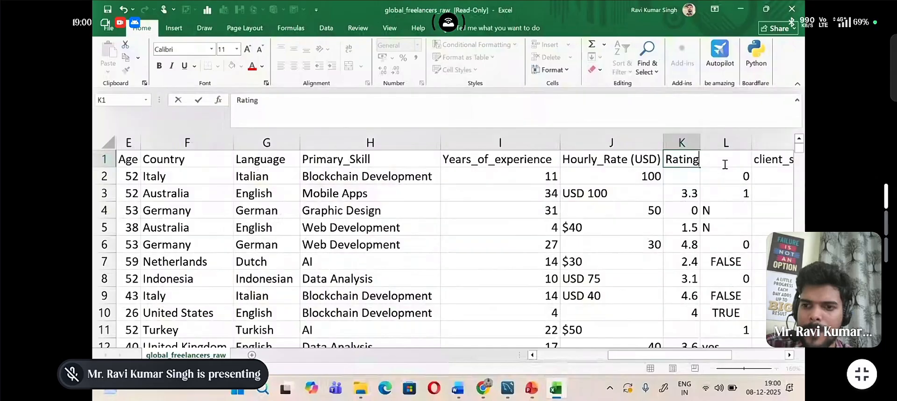
# Step: Capitalize both words of the header in M1 so it reads Client_Satisfaction
pyautogui.doubleClick(762, 159)
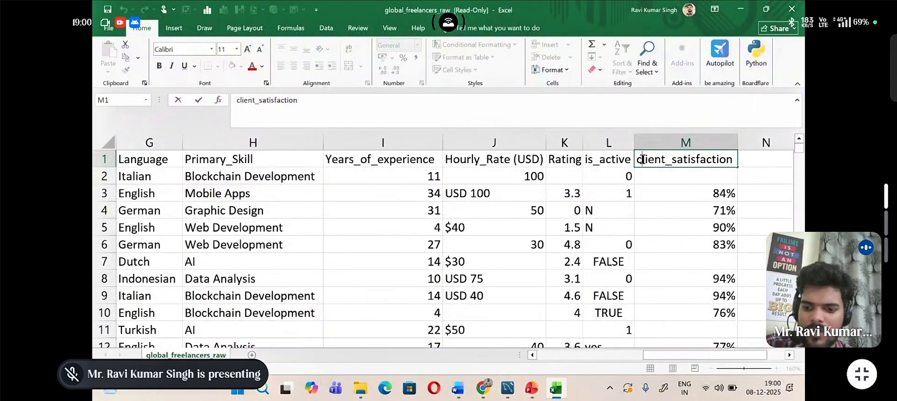
pyautogui.click(642, 159)
pyautogui.press('BackSpace')
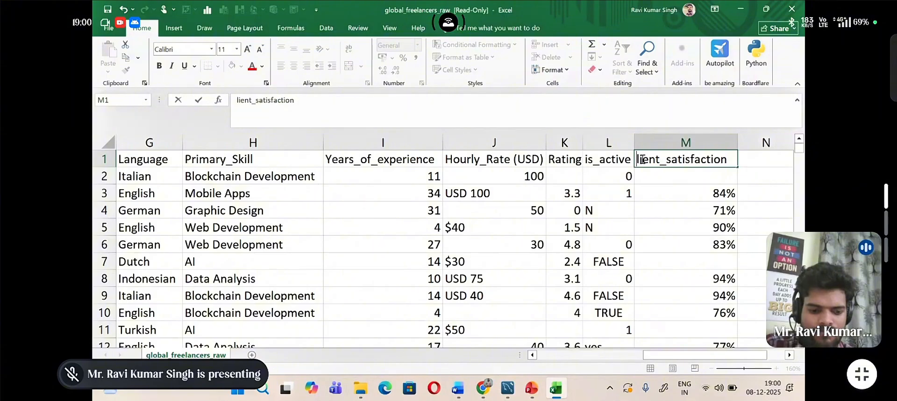
pyautogui.write('C')
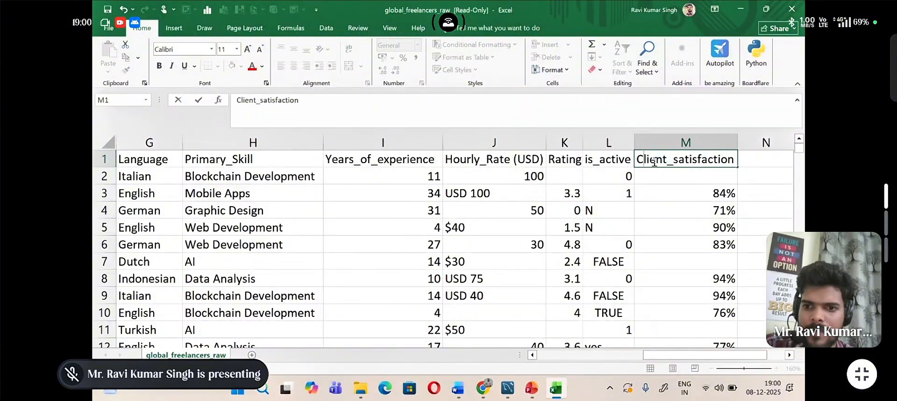
pyautogui.click(680, 159)
pyautogui.press('BackSpace')
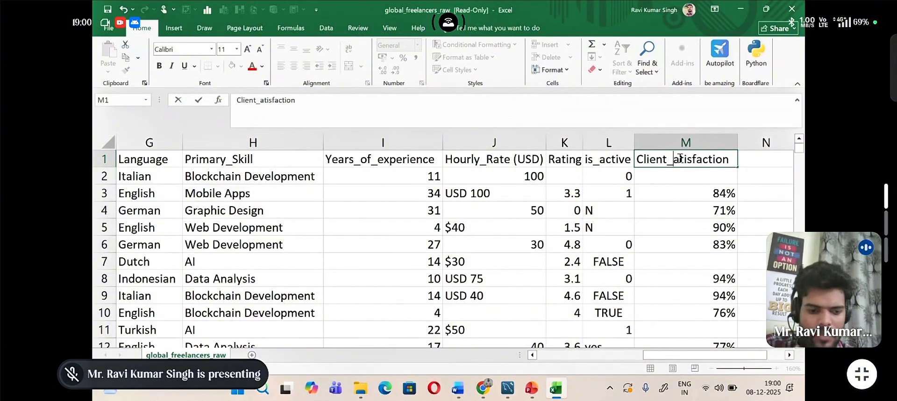
pyautogui.write('S')
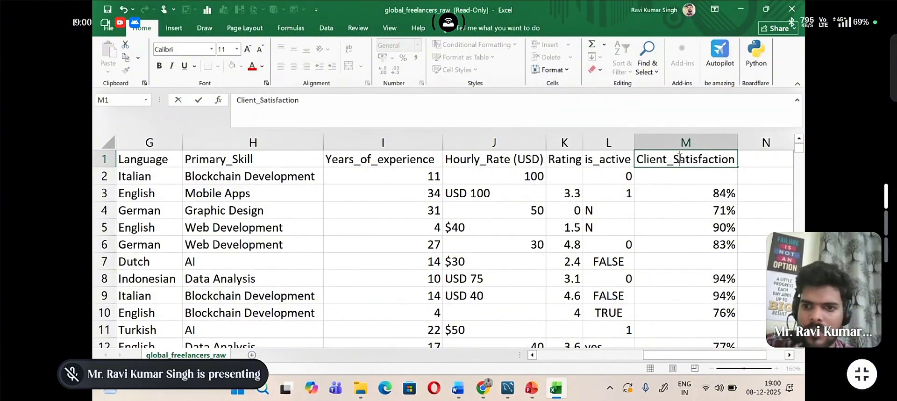
pyautogui.click(701, 193)
# Step: Return to the gender columns and select D2 to examine its nested SUBSTITUTE formula
pyautogui.hscroll(-5, 702, 193)
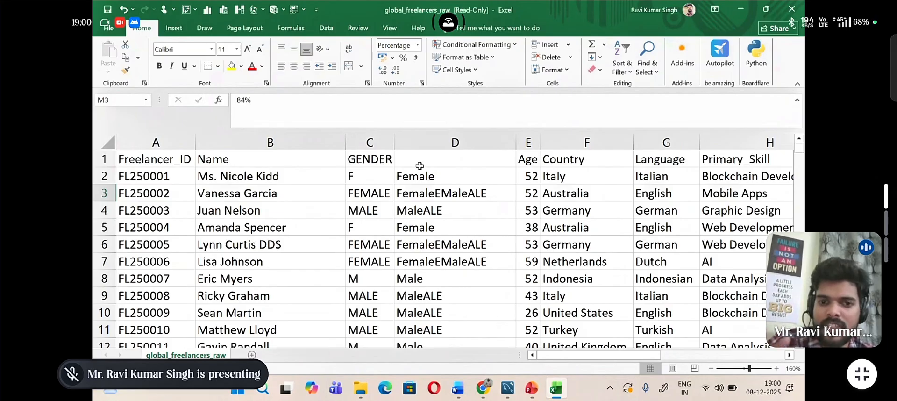
pyautogui.click(426, 179)
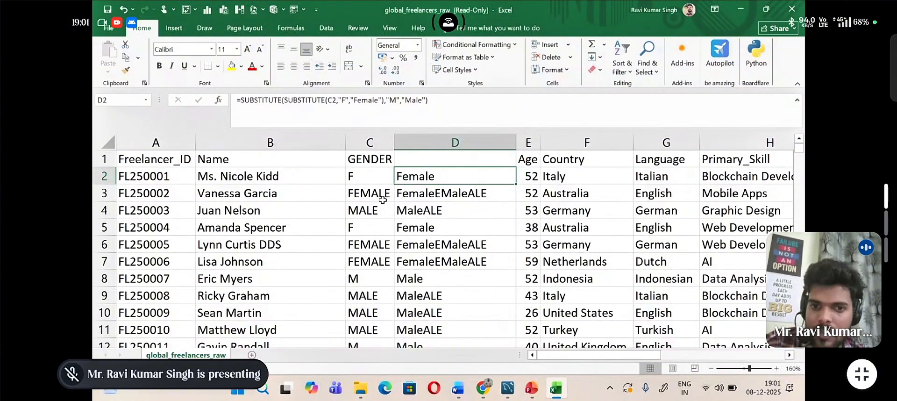
pyautogui.doubleClick(403, 176)
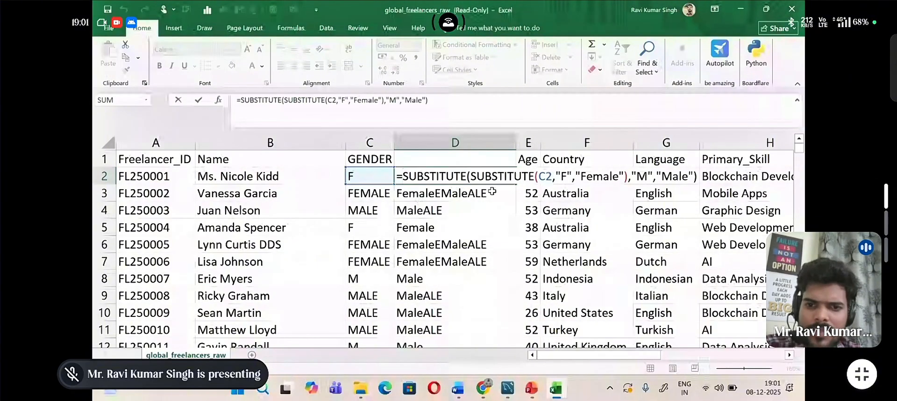
pyautogui.click(567, 177)
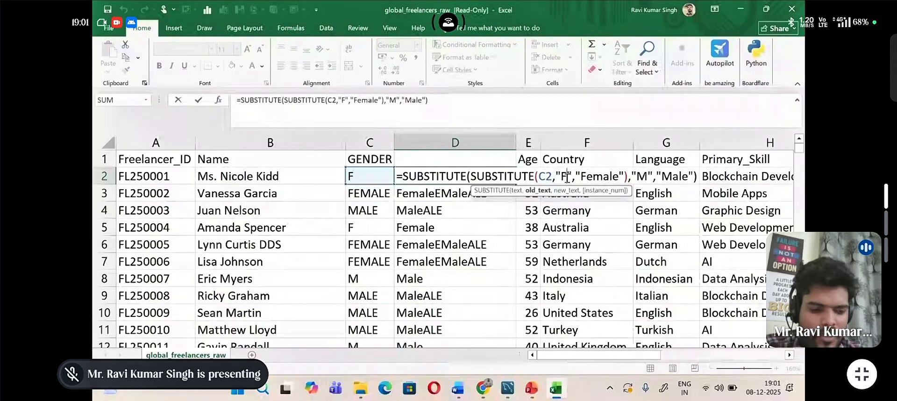
pyautogui.press('Tab')
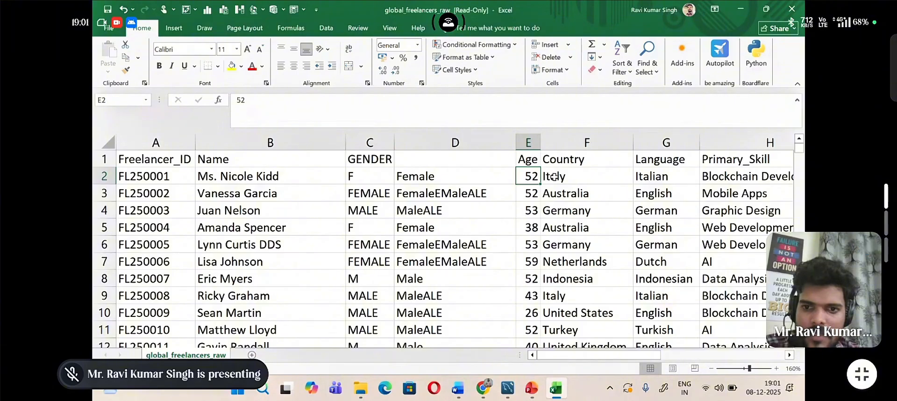
pyautogui.doubleClick(555, 177)
# Step: Change the inner SUBSTITUTE in the D2 formula so it replaces "FEMALE" with "F"
pyautogui.click(461, 175)
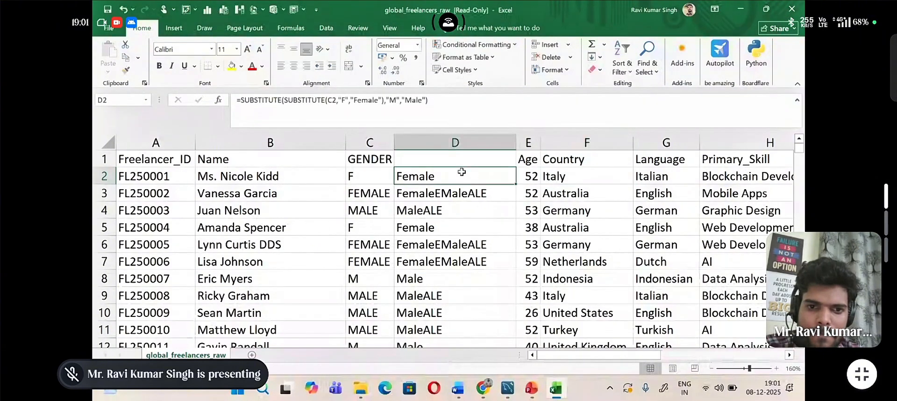
pyautogui.doubleClick(461, 175)
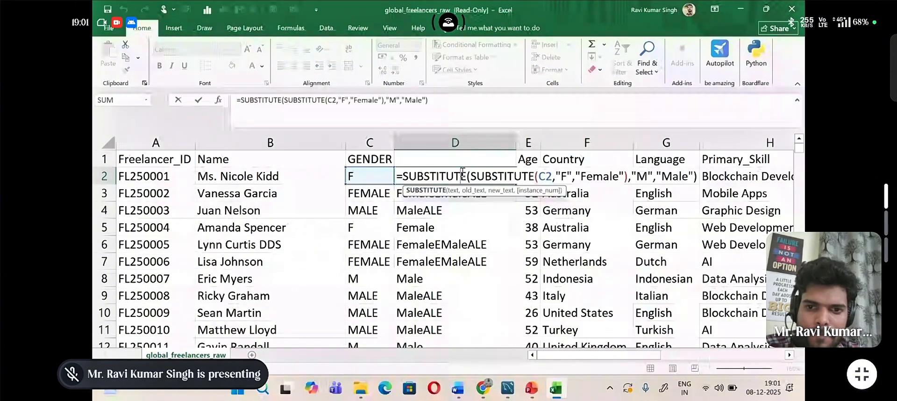
pyautogui.click(566, 177)
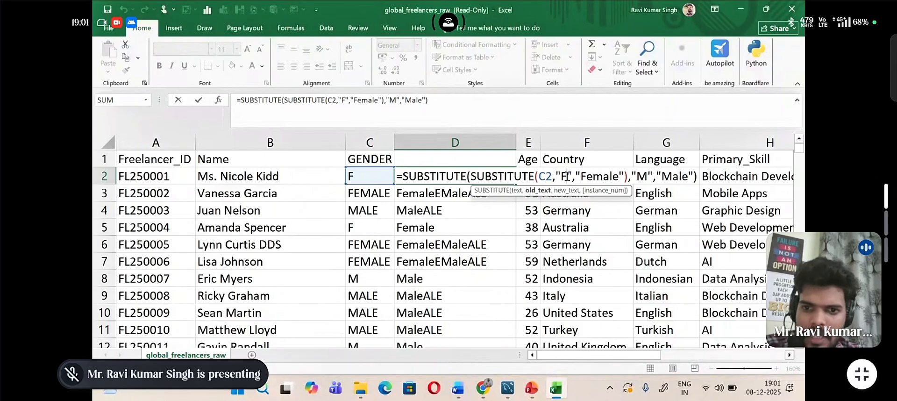
pyautogui.press('BackSpace')
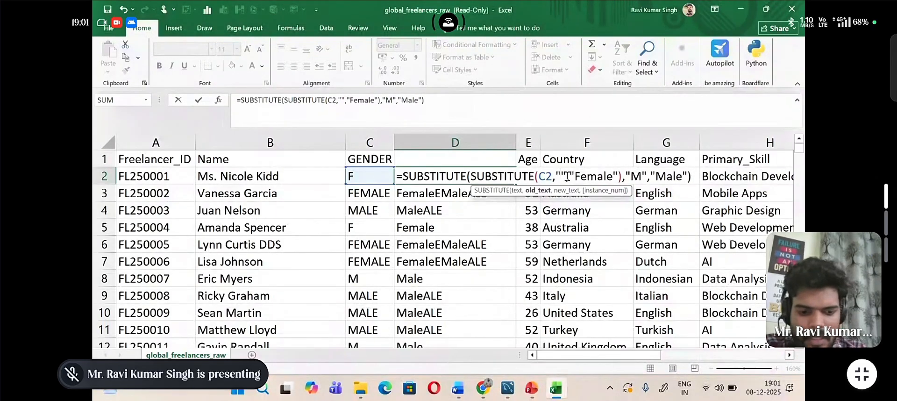
pyautogui.write('FEMAL')
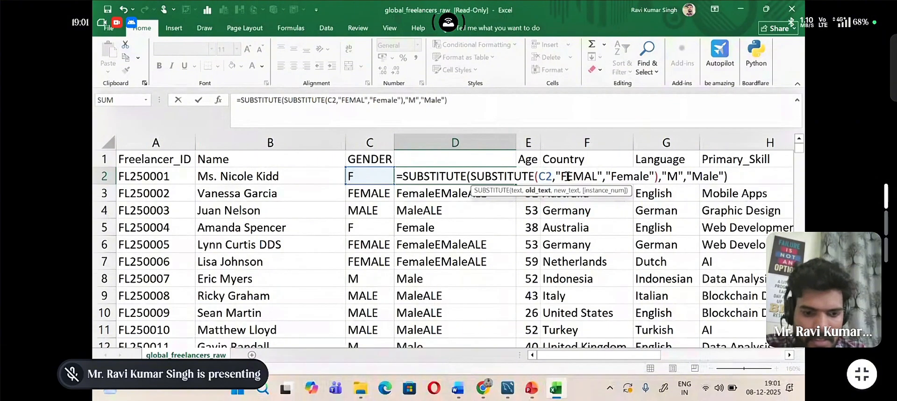
pyautogui.write('E')
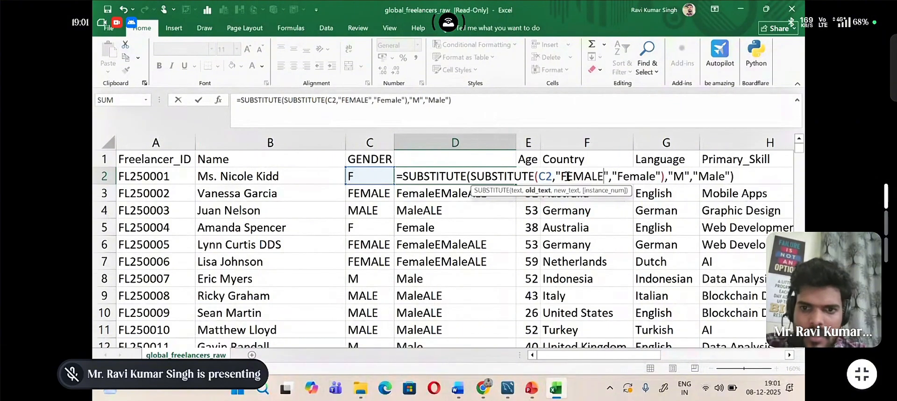
pyautogui.click(655, 176)
pyautogui.press('BackSpace')
pyautogui.press('BackSpace')
pyautogui.press('BackSpace')
pyautogui.press('BackSpace')
pyautogui.press('BackSpace')
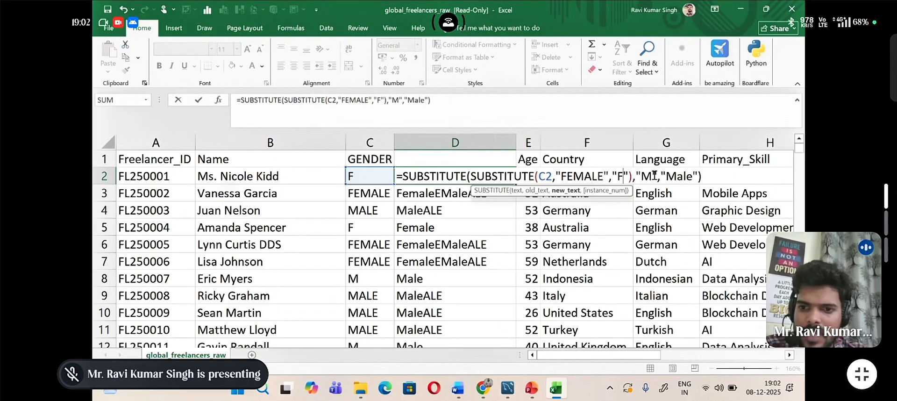
# Step: Change the outer SUBSTITUTE in D2 so it replaces "MALE" with "M", and fill the formula down column D
pyautogui.click(655, 176)
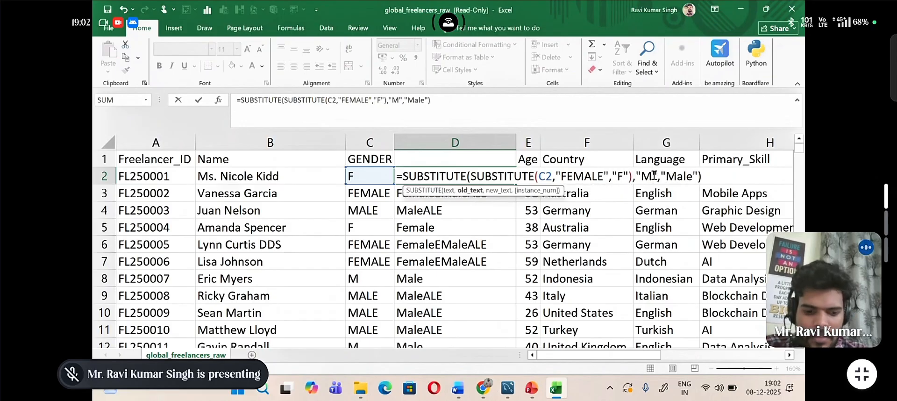
pyautogui.write('ALE')
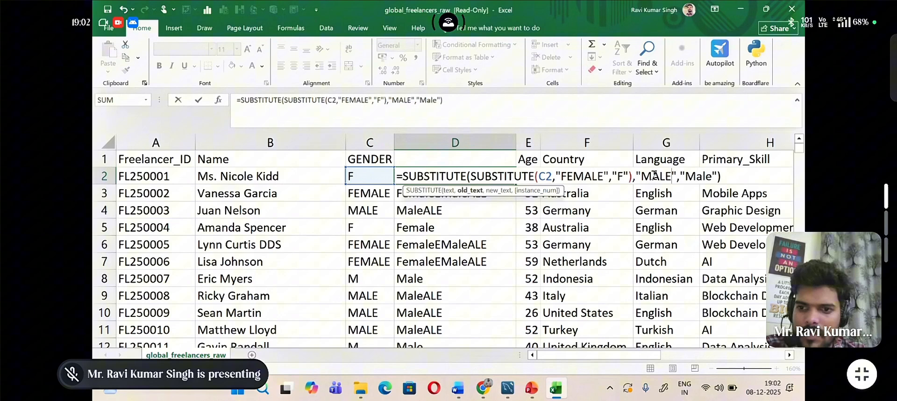
pyautogui.click(696, 177)
pyautogui.press('Delete')
pyautogui.press('Delete')
pyautogui.press('Delete')
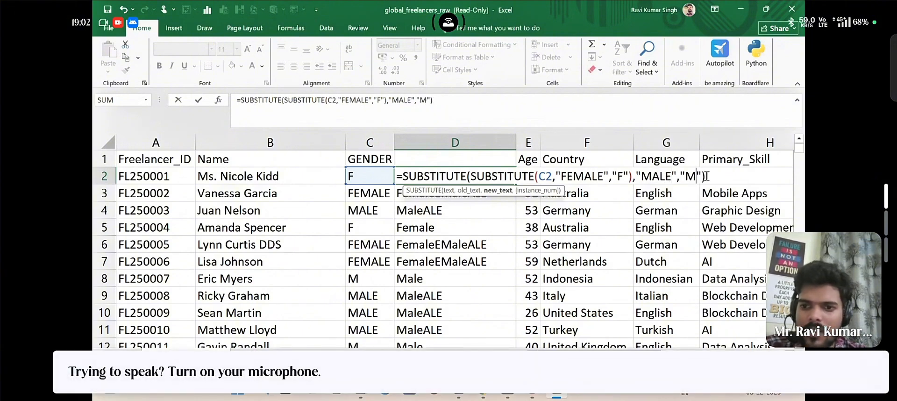
pyautogui.click(707, 176)
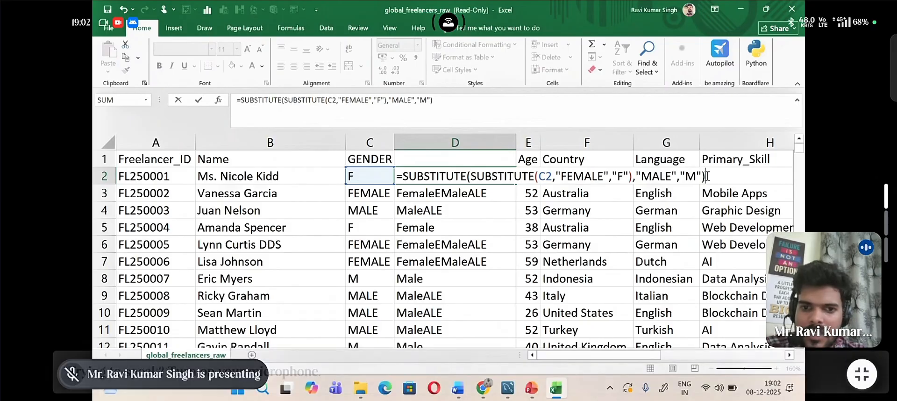
pyautogui.press('Return')
pyautogui.click(480, 173)
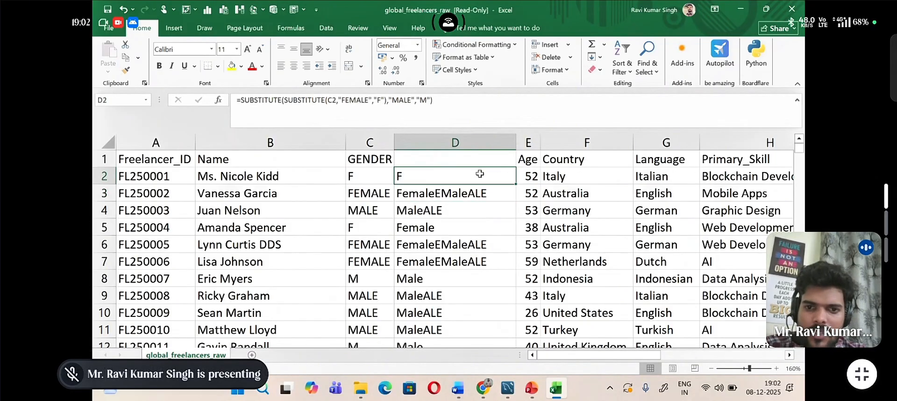
pyautogui.doubleClick(517, 185)
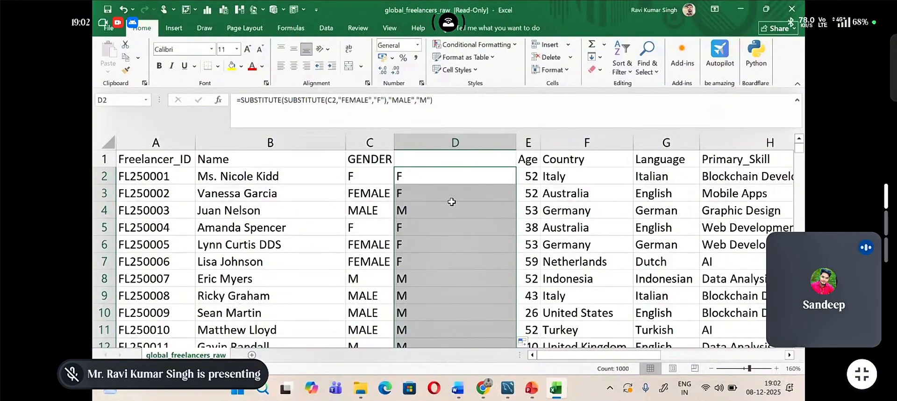
# Step: Open the nested SUBSTITUTE formula in D2 and delete all of it
pyautogui.click(444, 177)
pyautogui.doubleClick(446, 177)
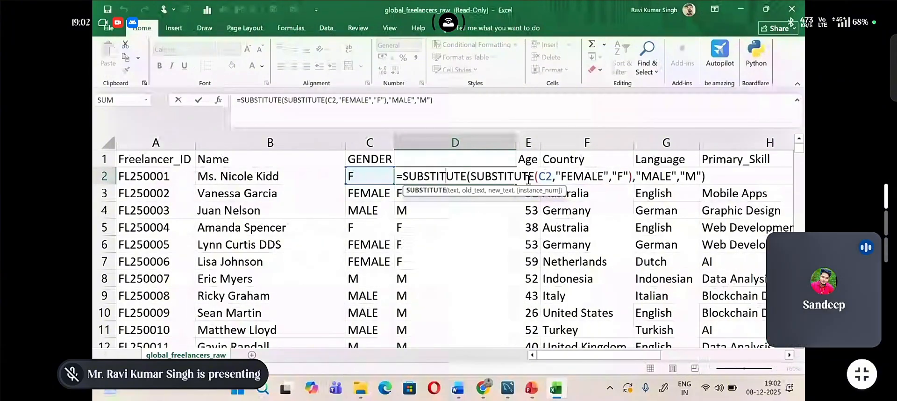
pyautogui.click(706, 178)
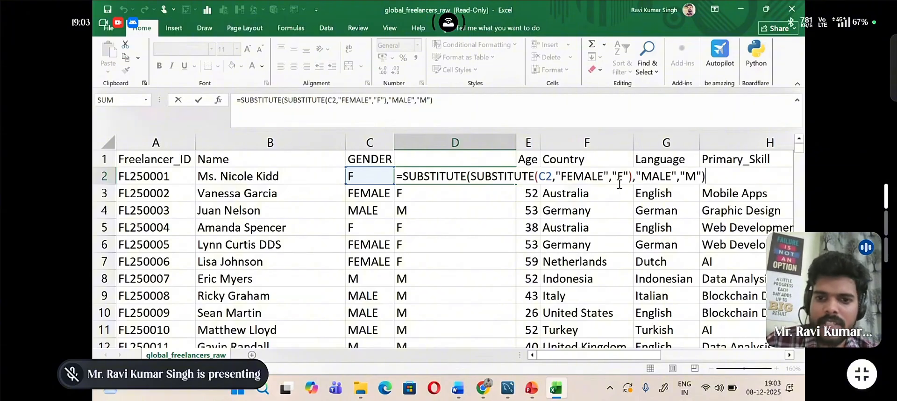
pyautogui.moveTo(716, 173); pyautogui.dragTo(396, 177)
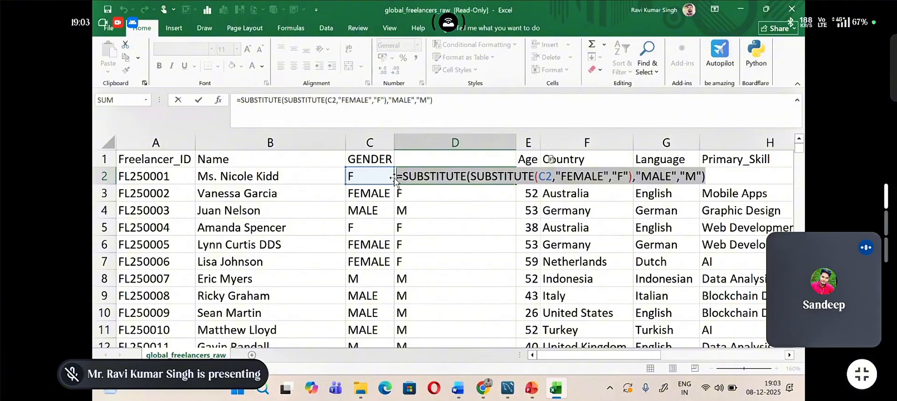
pyautogui.press('BackSpace')
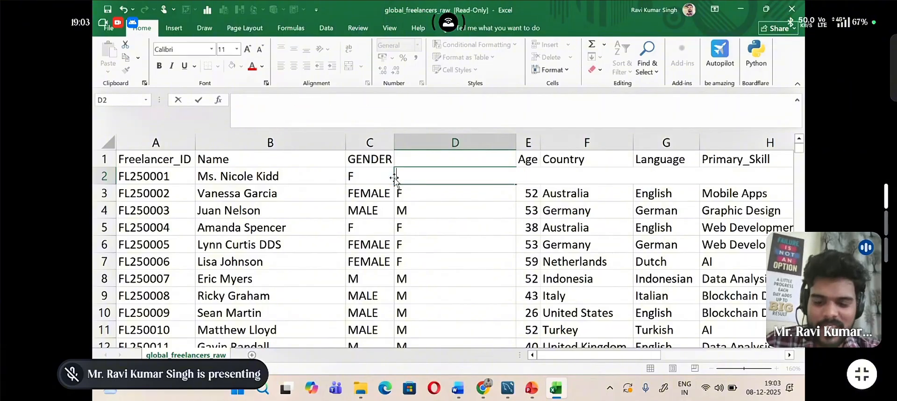
# Step: Enter the header Gender in D1 and start a SUBSTITUTE formula in D2 with C2 as its text argument
pyautogui.write('=')
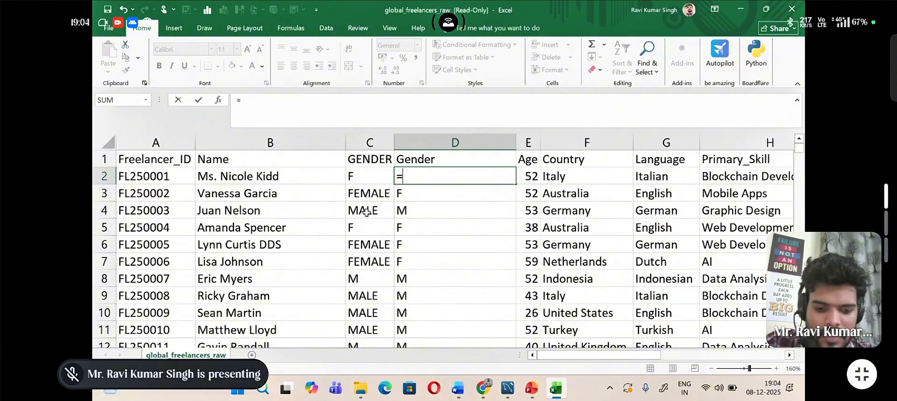
pyautogui.write('sun')
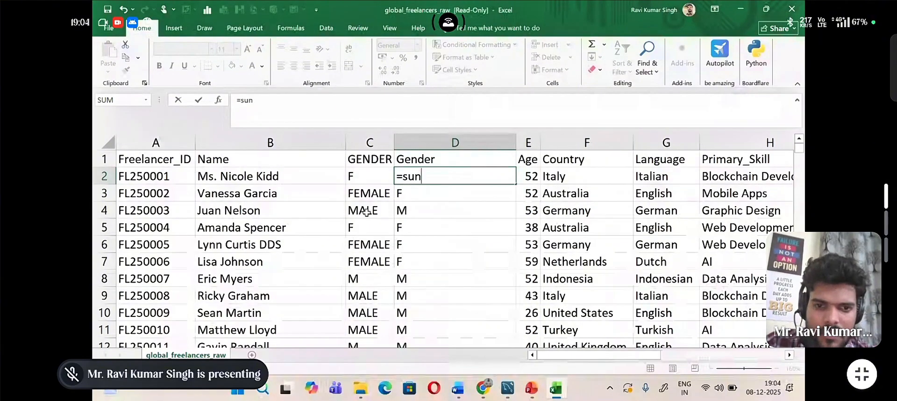
pyautogui.press('BackSpace')
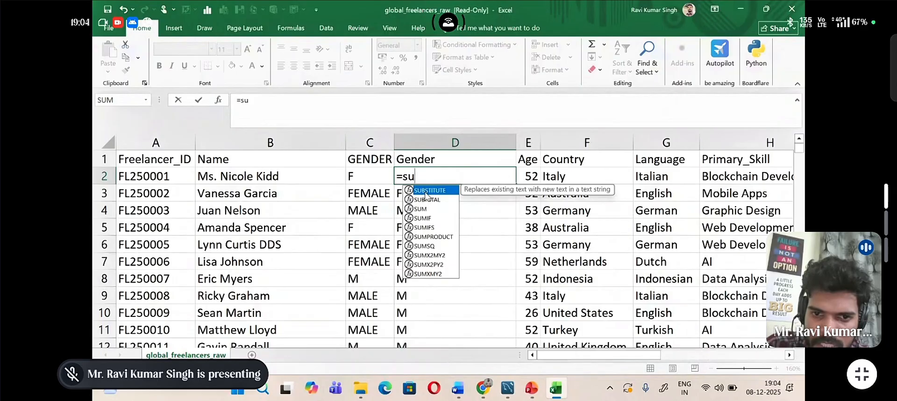
pyautogui.press('Tab')
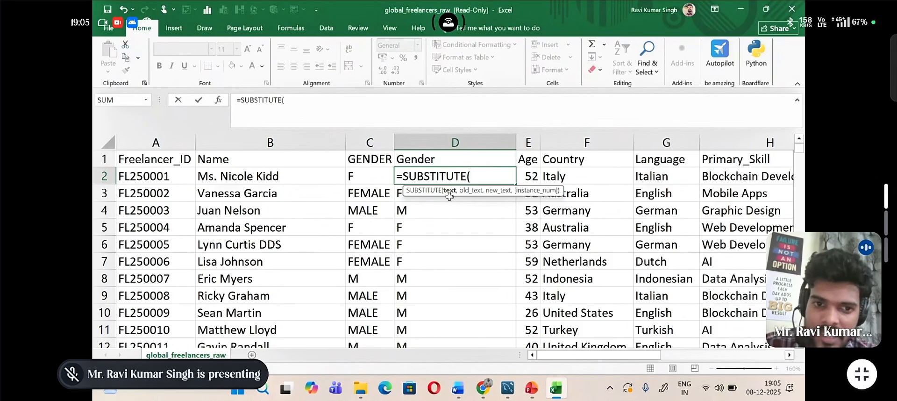
pyautogui.click(375, 177)
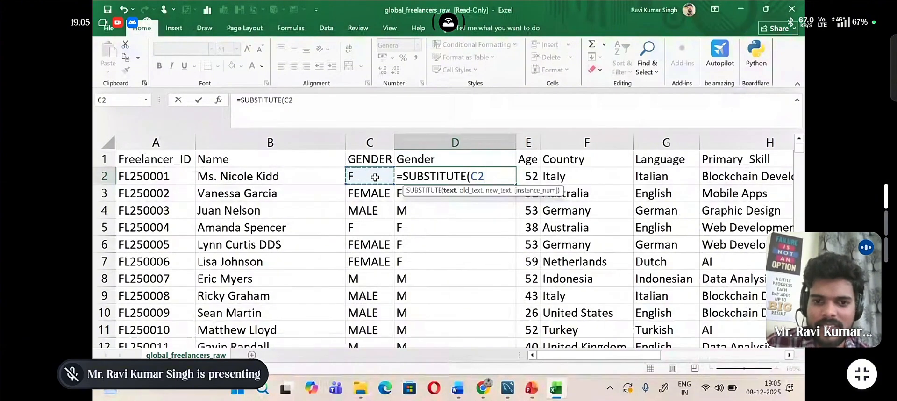
pyautogui.write(',')
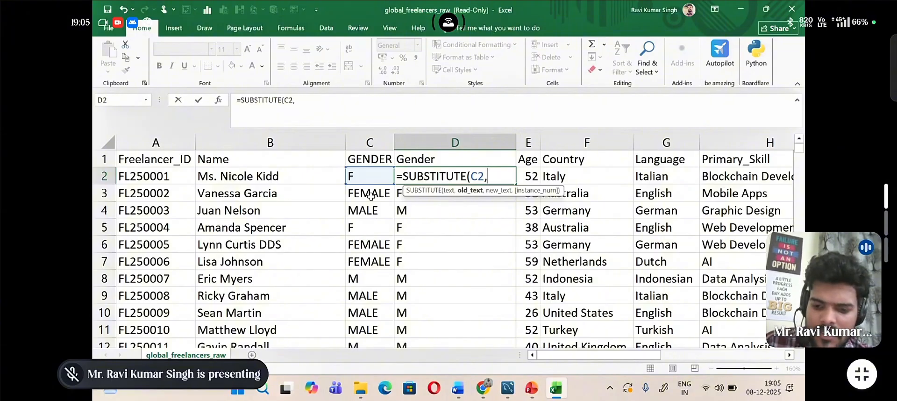
# Step: Complete the SUBSTITUTE formula in D2 so it replaces "FEMALE" with "F" in C2
pyautogui.write('"')
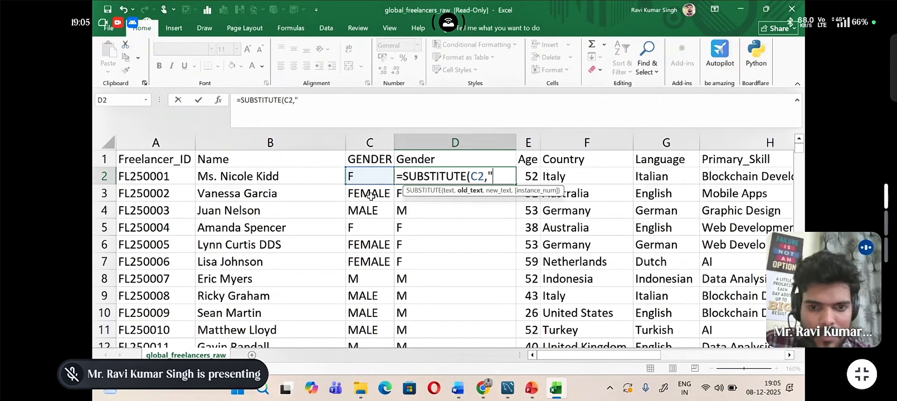
pyautogui.write('F')
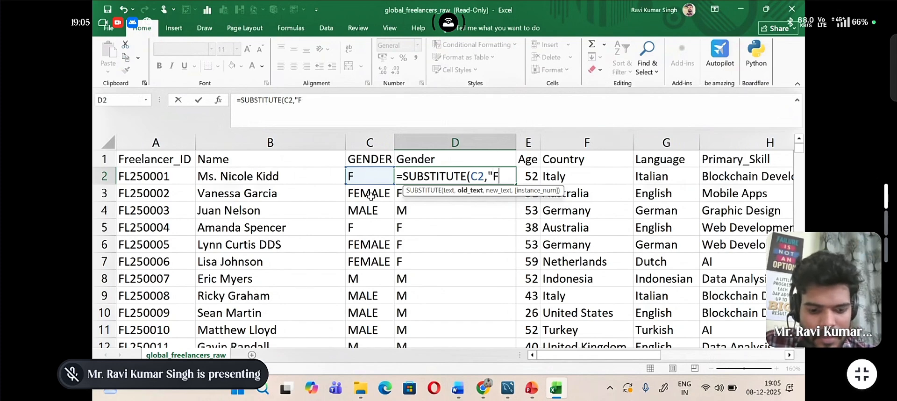
pyautogui.write('EMALE')
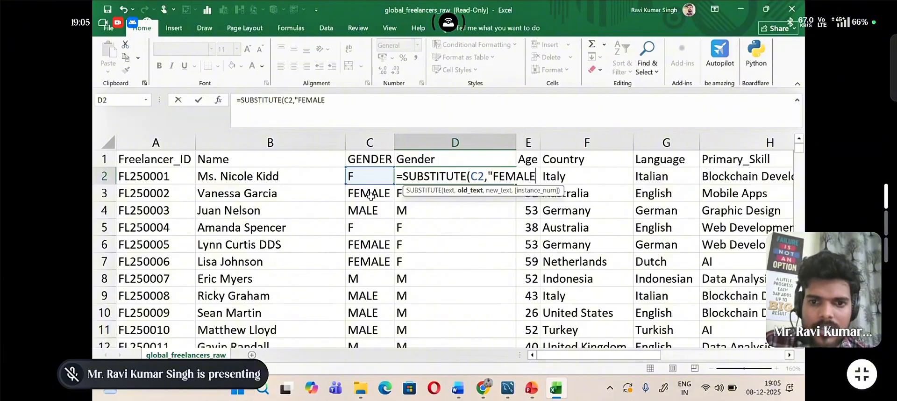
pyautogui.write('"')
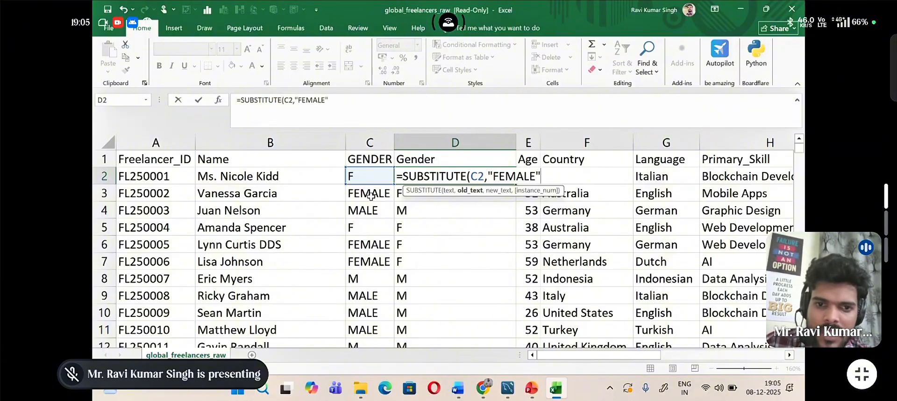
pyautogui.write(',')
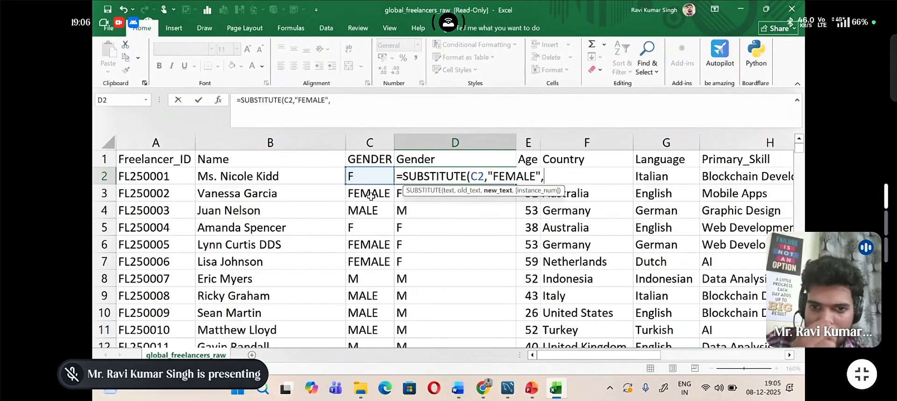
pyautogui.write('"')
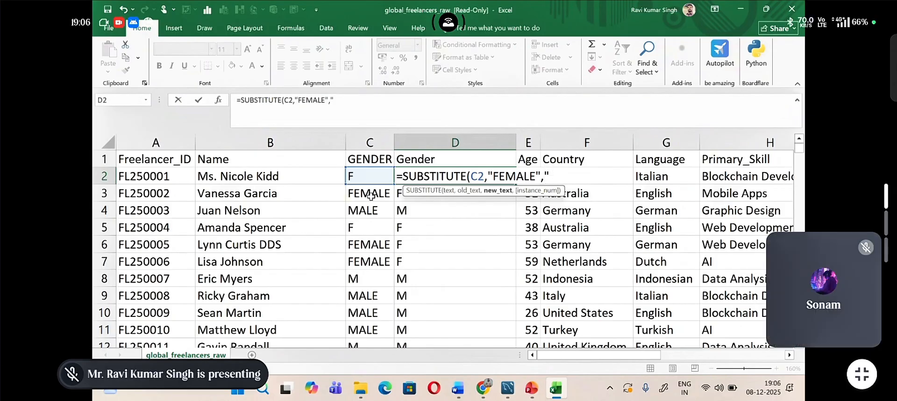
pyautogui.write('f')
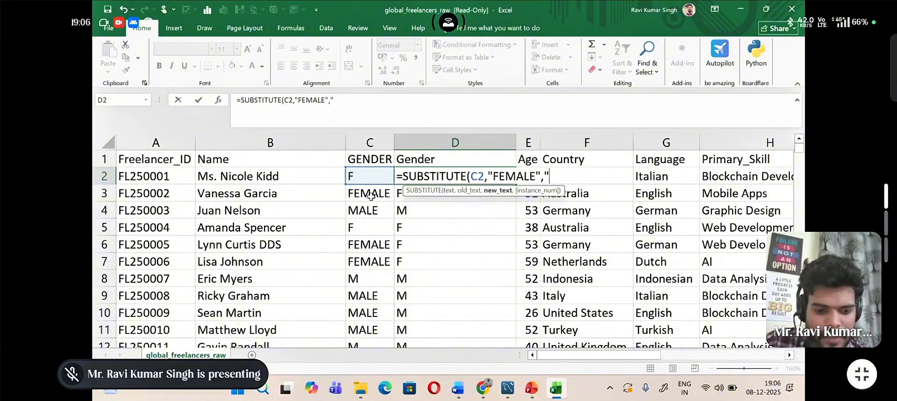
pyautogui.write('"')
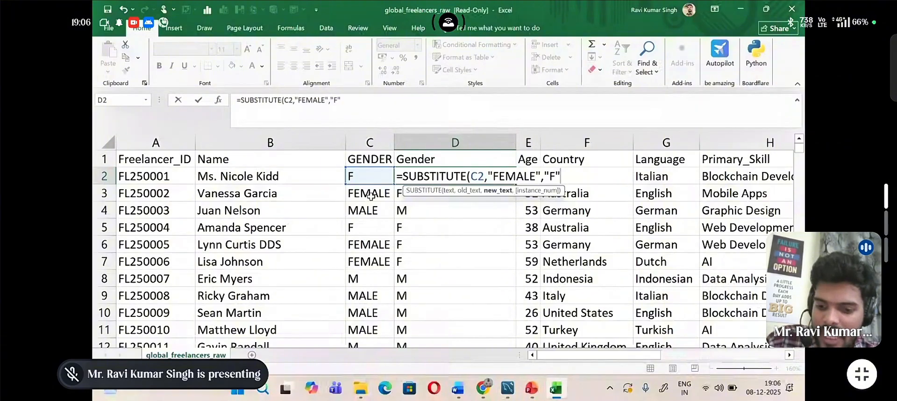
pyautogui.write(')')
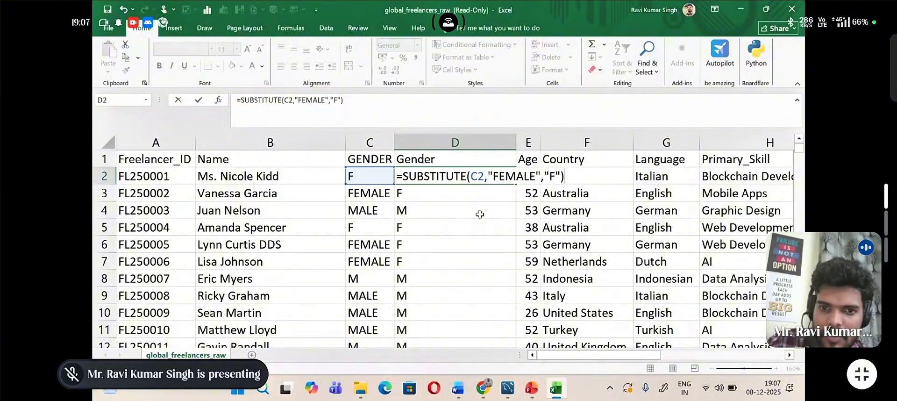
pyautogui.press('Return')
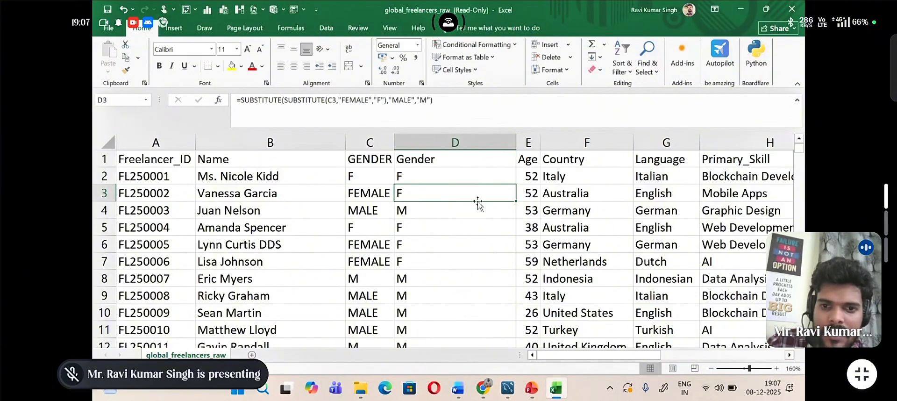
# Step: Fill the single SUBSTITUTE formula from D2 down the Gender column
pyautogui.click(471, 177)
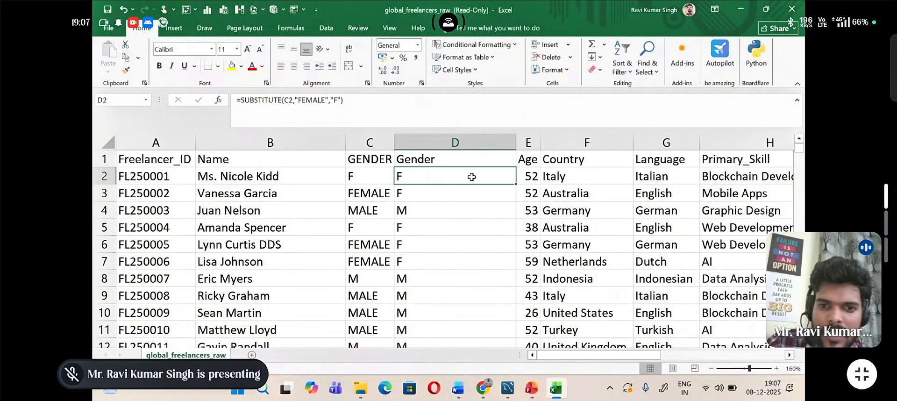
pyautogui.doubleClick(515, 183)
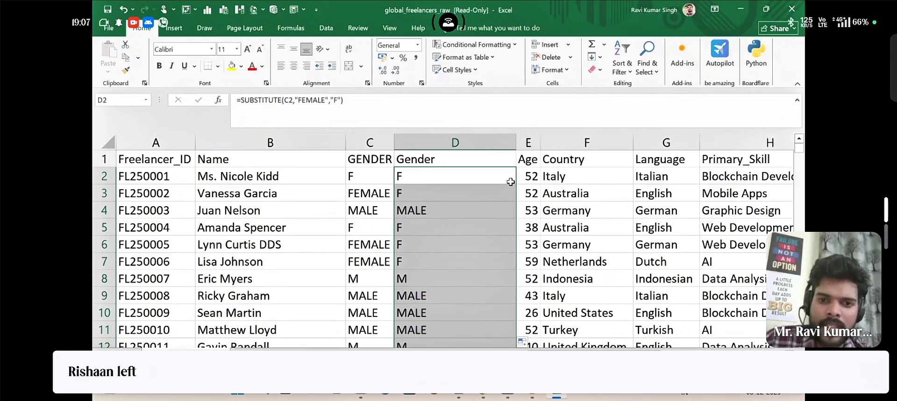
pyautogui.click(480, 169)
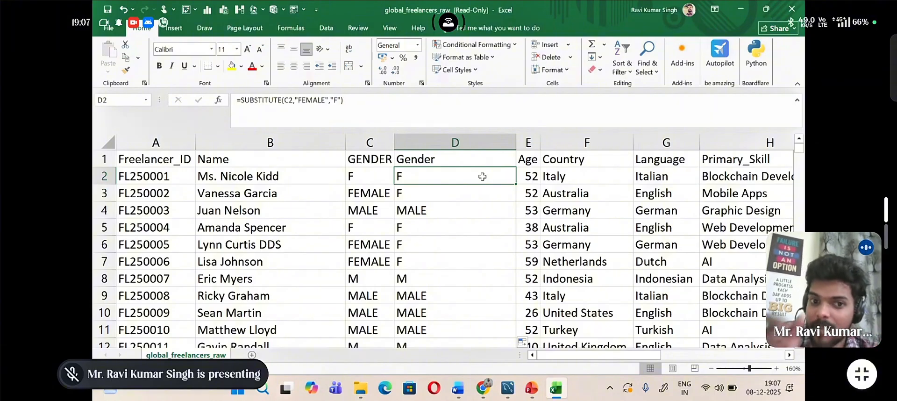
# Step: Edit the D2 formula to nest the existing SUBSTITUTE as the text argument of an outer SUBSTITUTE
pyautogui.doubleClick(482, 176)
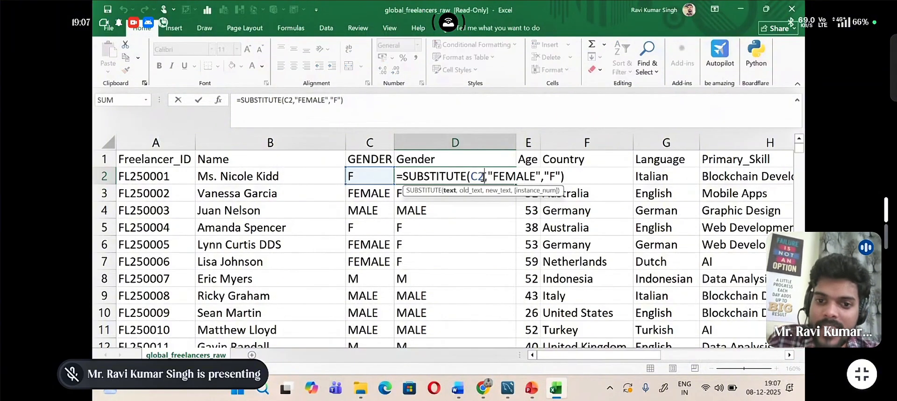
pyautogui.click(467, 177)
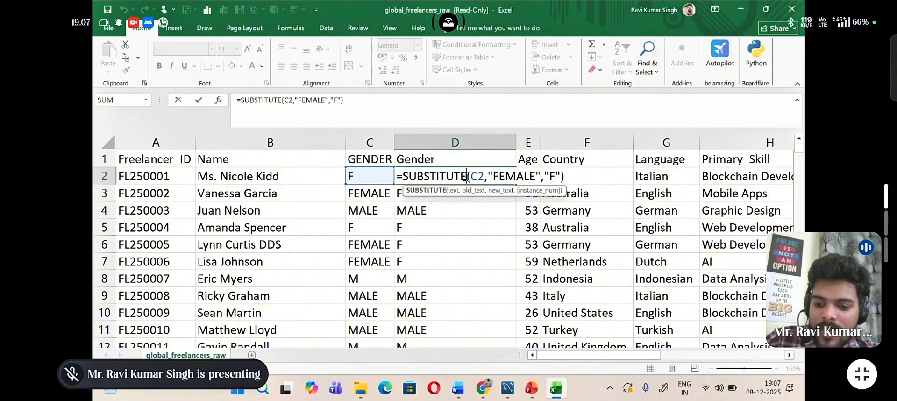
pyautogui.write('(')
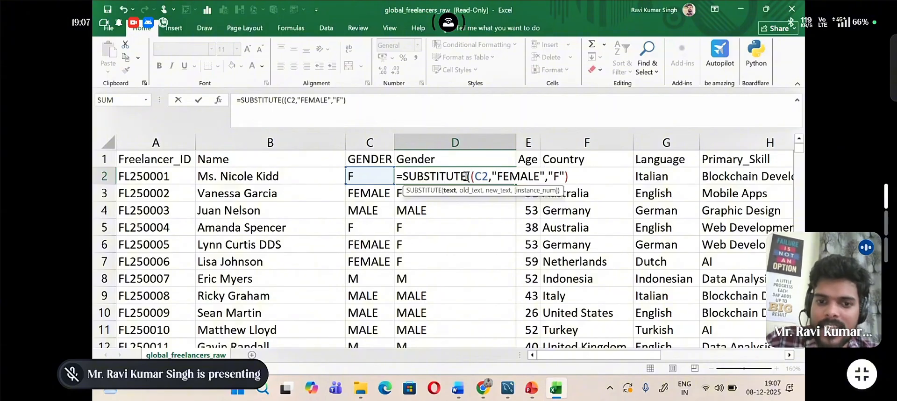
pyautogui.write('sub')
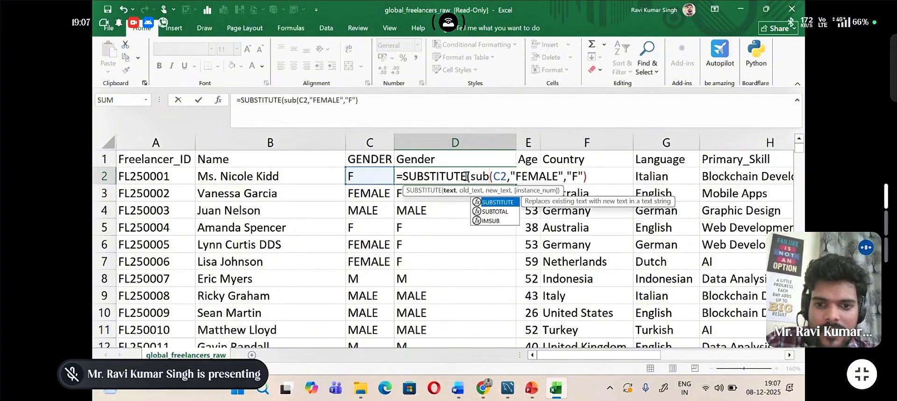
pyautogui.doubleClick(498, 202)
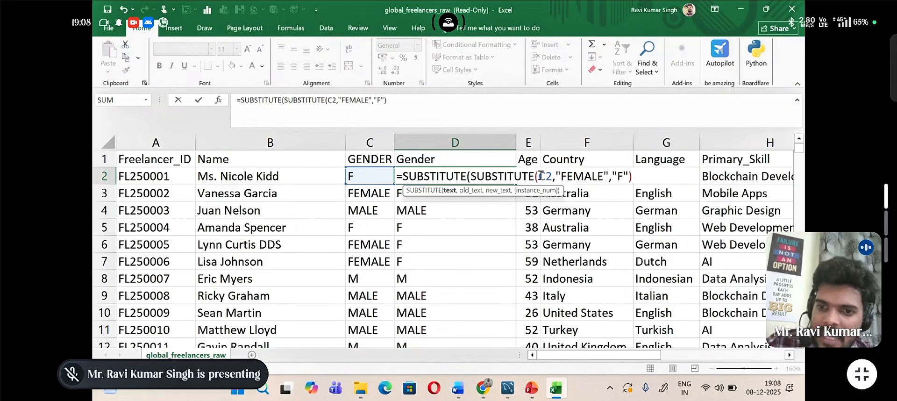
# Step: Complete the outer SUBSTITUTE in D2 so it replaces "MALE" with "M", and enter the formula
pyautogui.write(',')
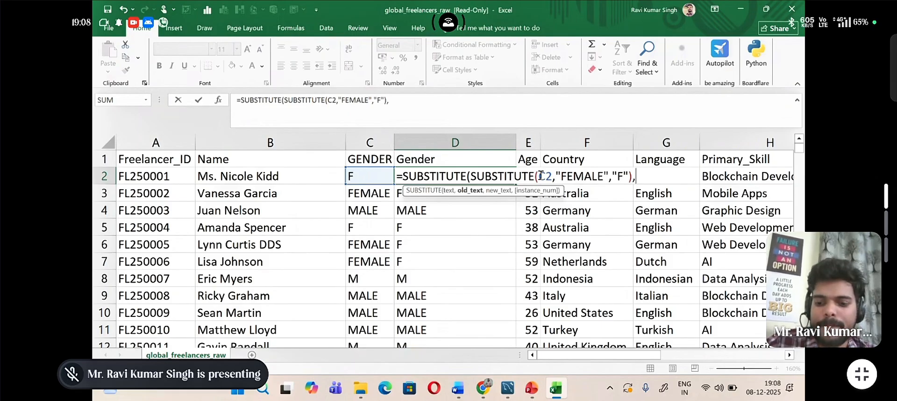
pyautogui.write('"')
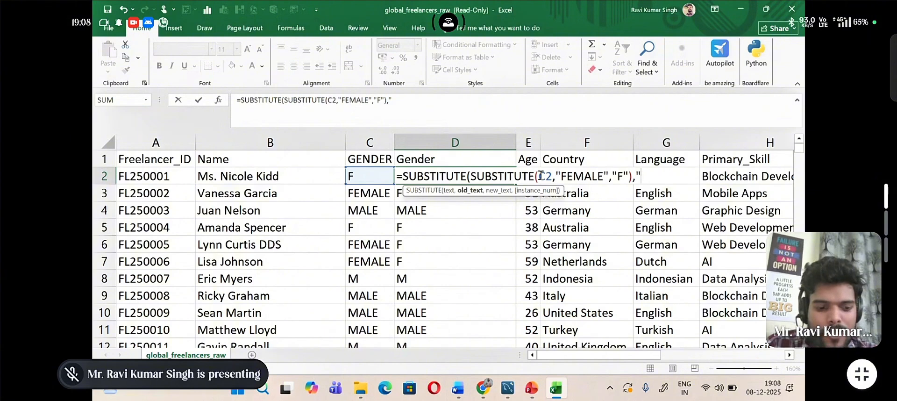
pyautogui.write('MALE')
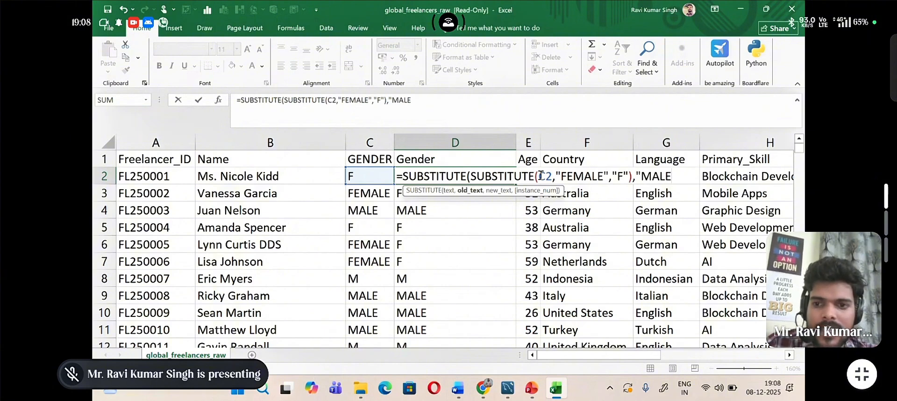
pyautogui.write('"')
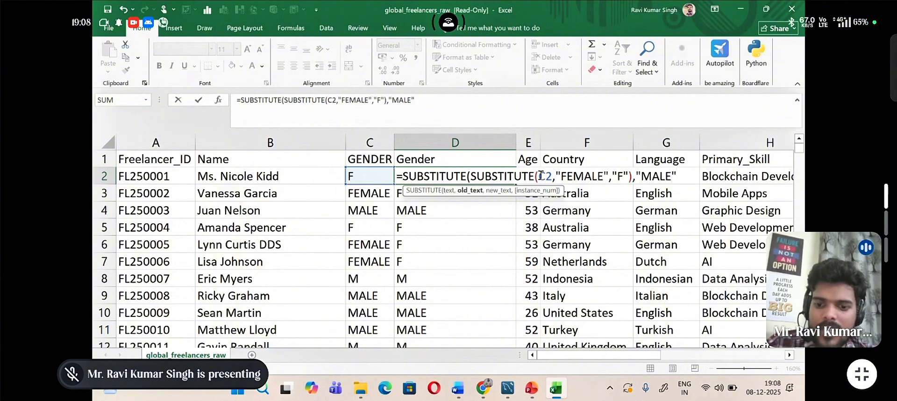
pyautogui.write(',')
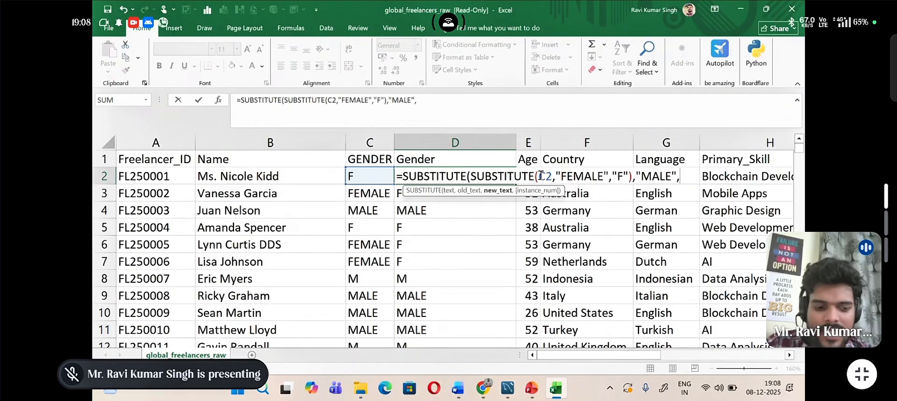
pyautogui.write('"')
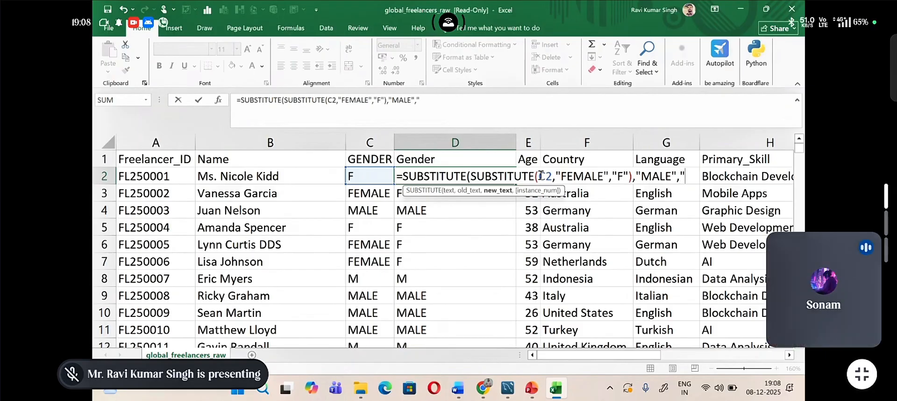
pyautogui.write('M"')
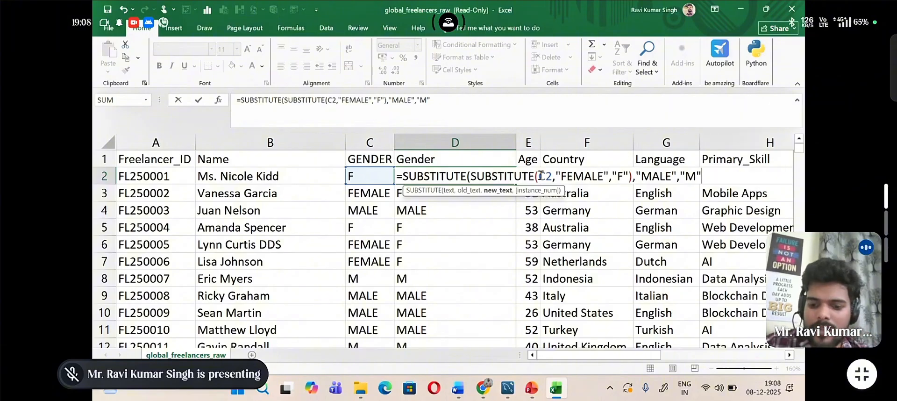
pyautogui.write(')')
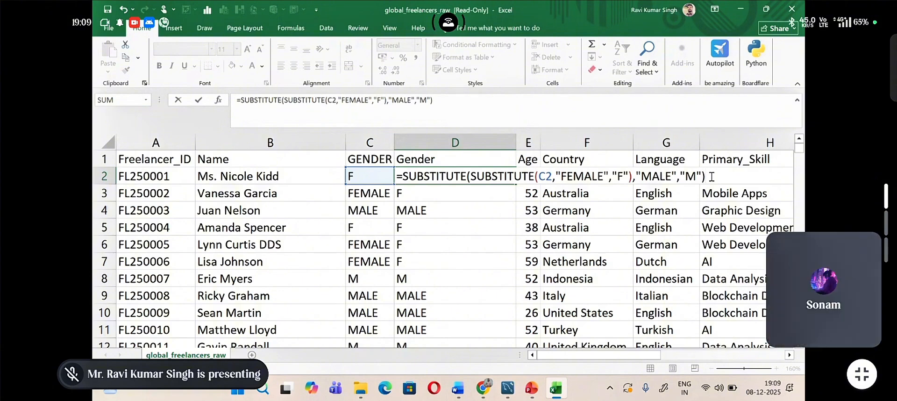
pyautogui.press('Return')
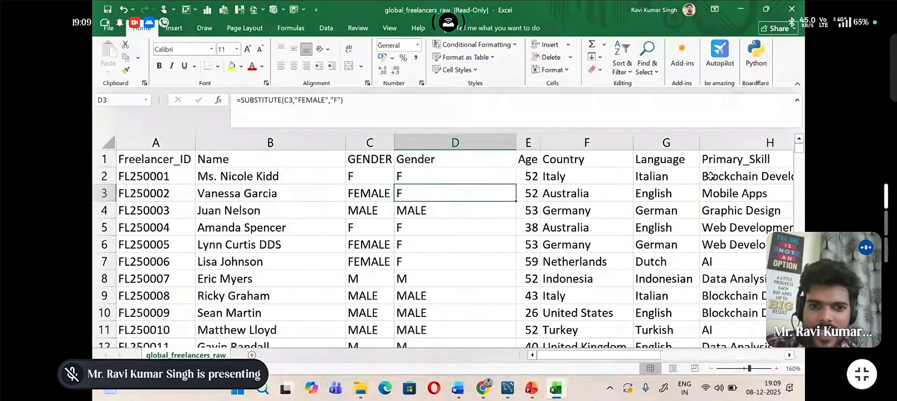
# Step: Fill the nested SUBSTITUTE formula from D2 down column D and review the rows
pyautogui.click(505, 175)
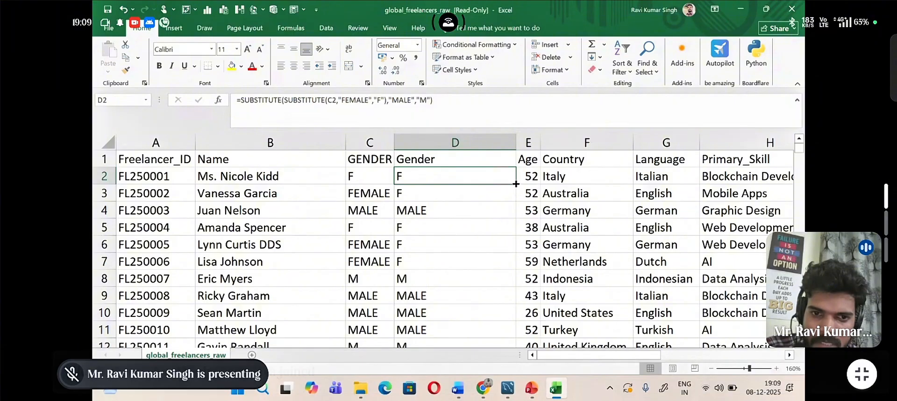
pyautogui.doubleClick(516, 183)
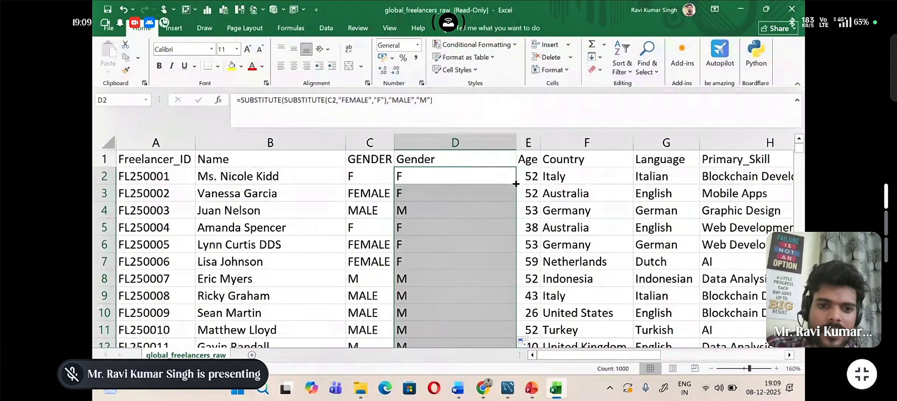
pyautogui.scroll(-2, 455, 234)
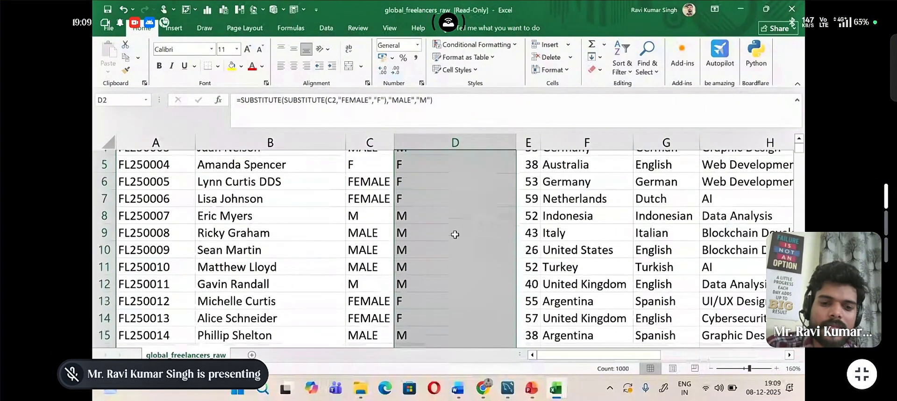
pyautogui.scroll(2, 455, 235)
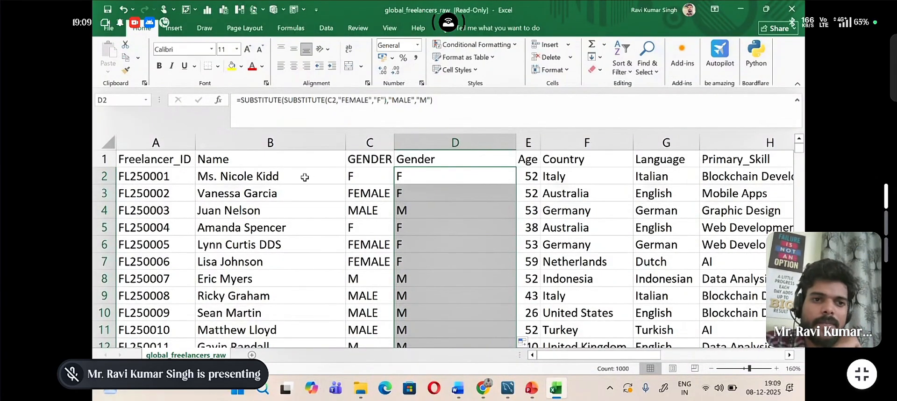
# Step: Copy the filled Gender cells in column D and paste them back in place as values only
pyautogui.click(127, 73)
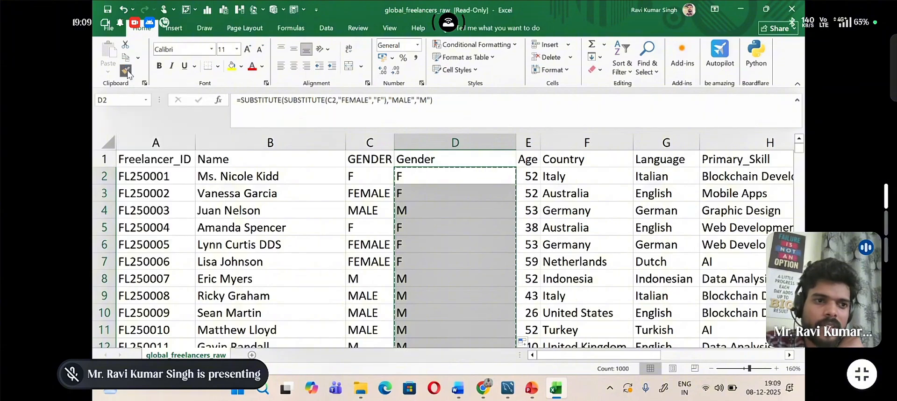
pyautogui.click(106, 70)
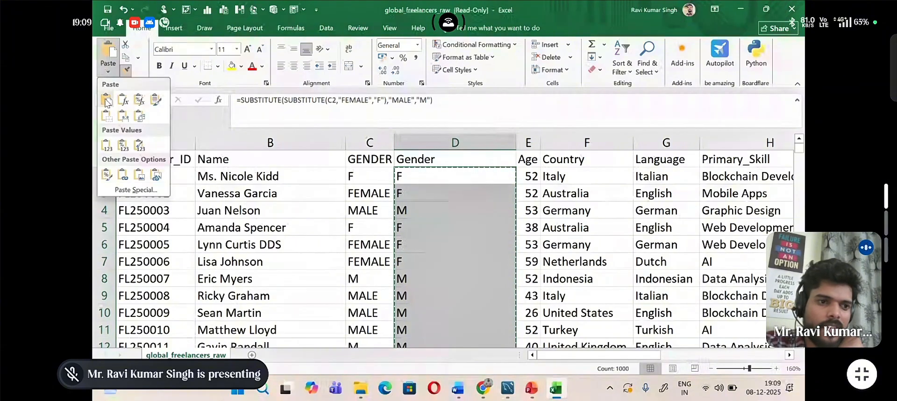
pyautogui.click(107, 145)
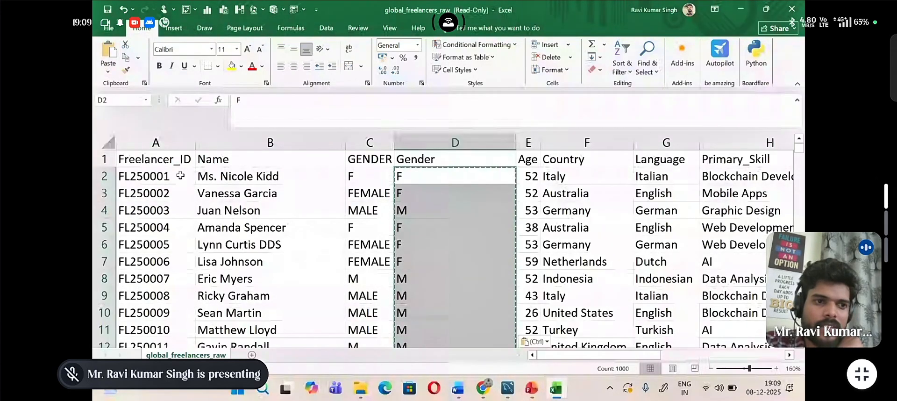
pyautogui.click(425, 225)
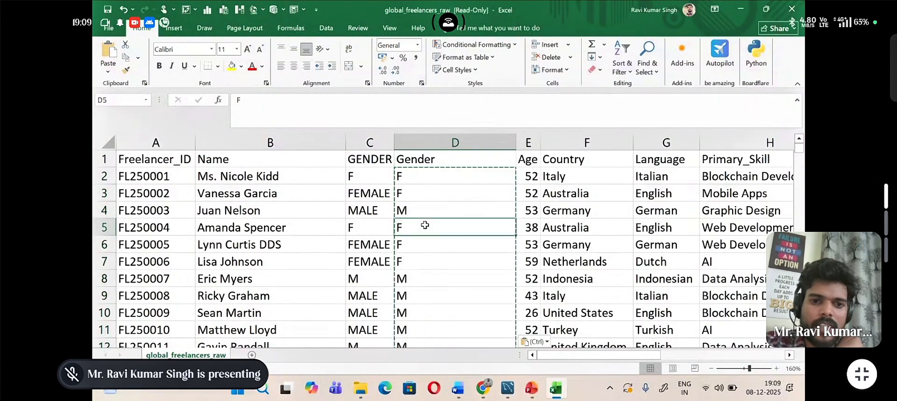
# Step: Clear the copy selection and delete the original GENDER column C, keeping the cleaned Gender column
pyautogui.press('Escape')
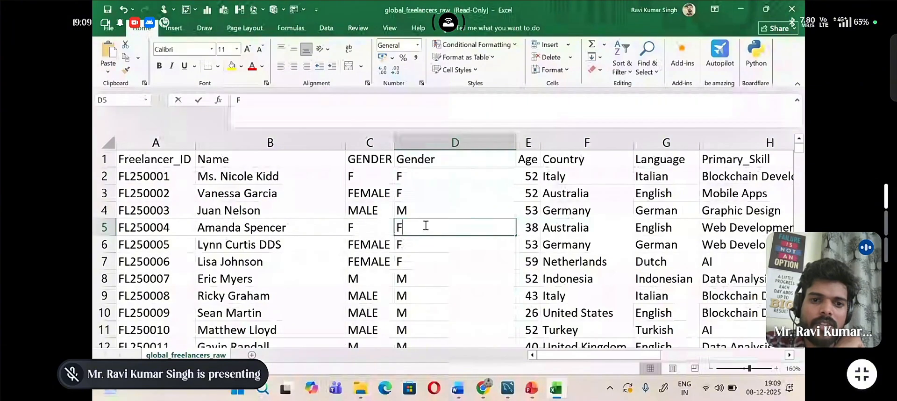
pyautogui.click(423, 206)
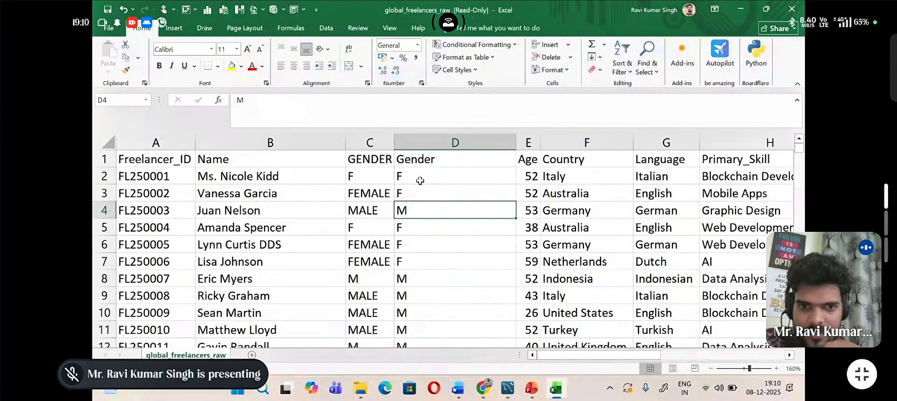
pyautogui.click(375, 136)
pyautogui.rightClick(374, 136)
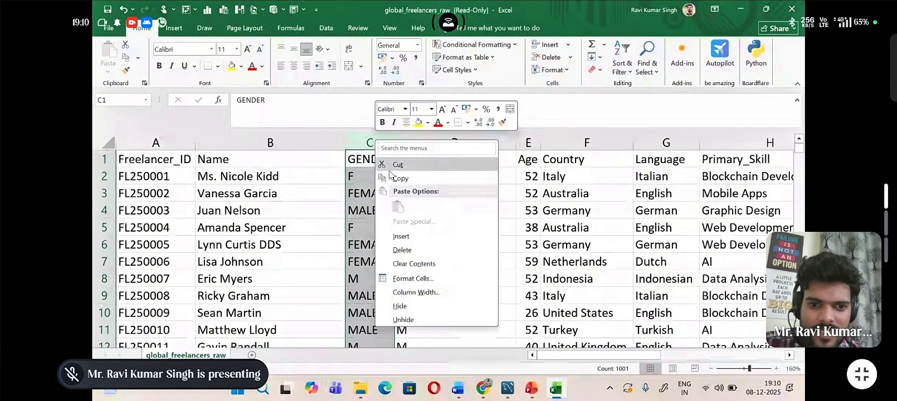
pyautogui.click(401, 250)
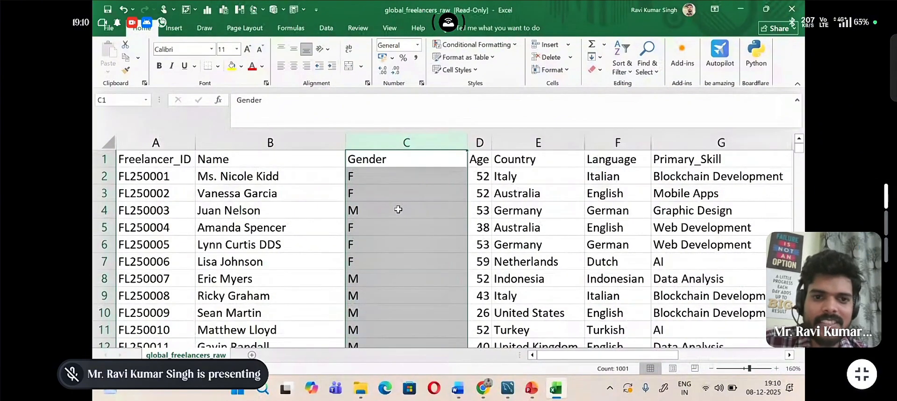
# Step: Replace the gender value in cell C5 with "C"
pyautogui.doubleClick(389, 232)
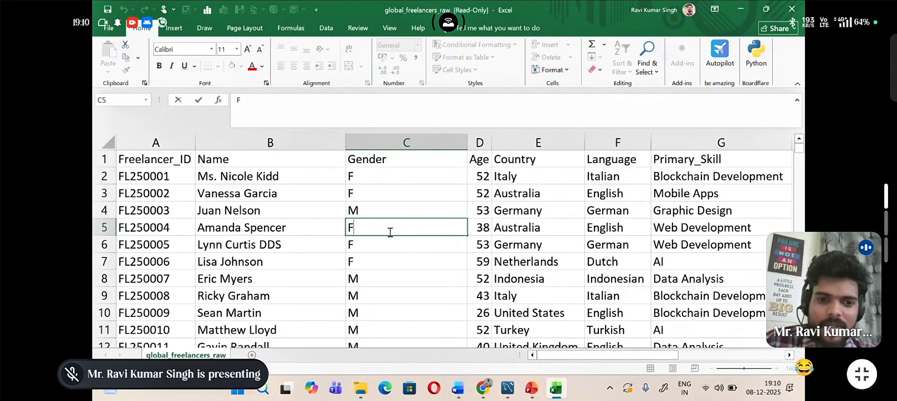
pyautogui.press('BackSpace')
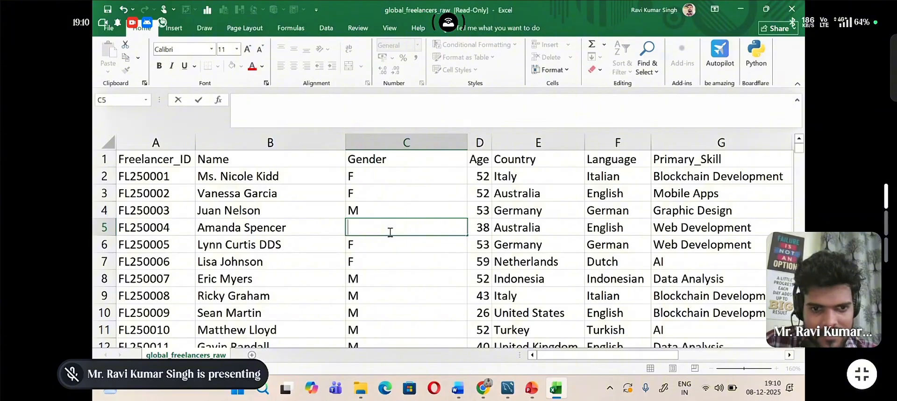
pyautogui.write('c')
pyautogui.press('BackSpace')
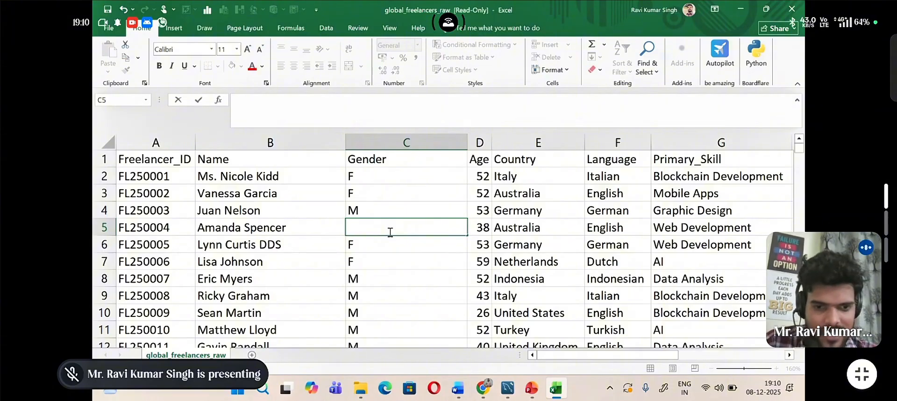
pyautogui.write('C')
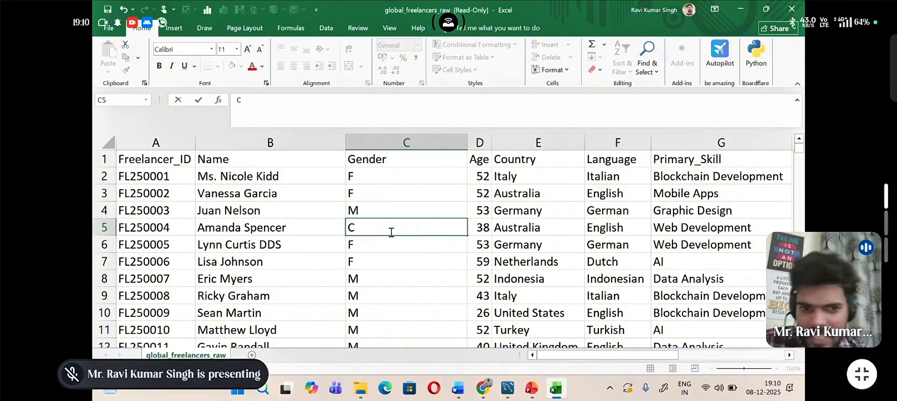
pyautogui.click(399, 247)
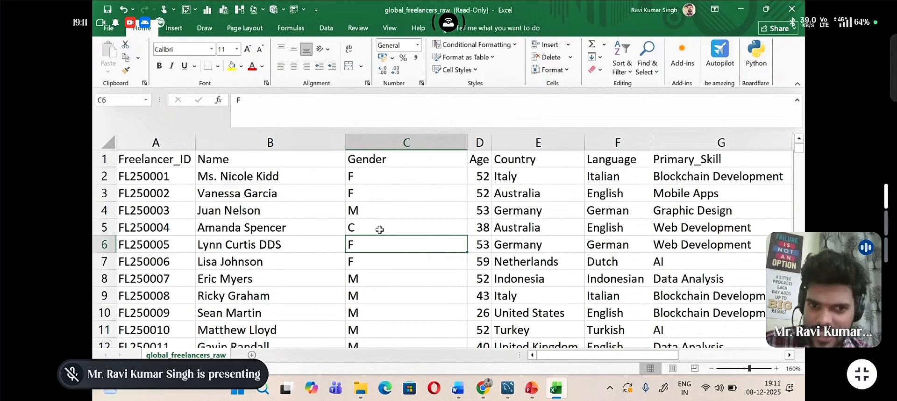
# Step: Insert a blank column before Age and enter the header "Gender" in D1
pyautogui.click(477, 137)
pyautogui.rightClick(477, 137)
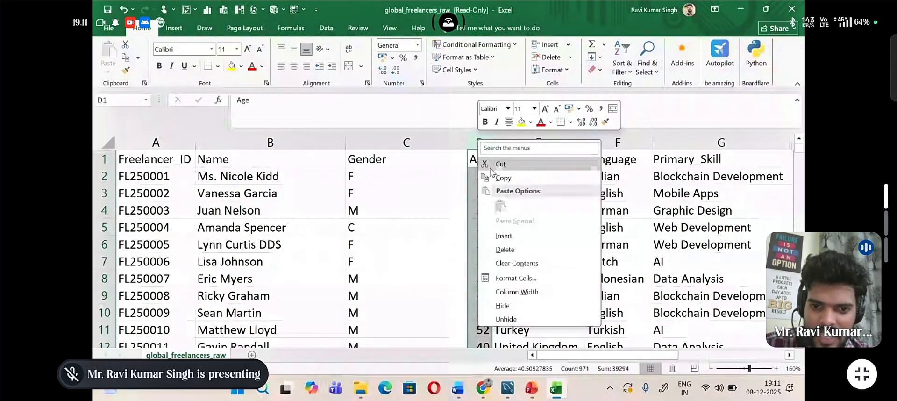
pyautogui.click(496, 235)
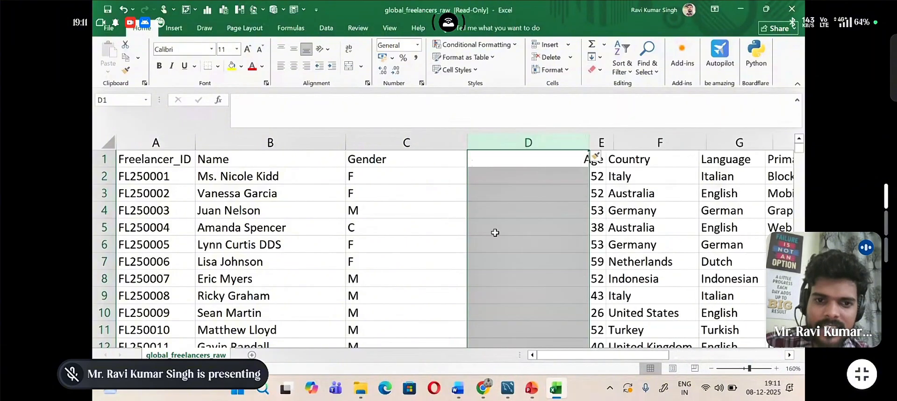
pyautogui.click(492, 156)
pyautogui.write('gENDER')
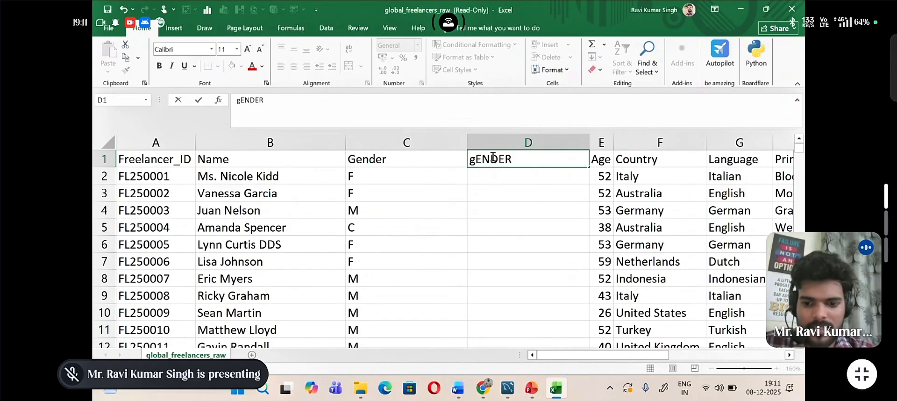
pyautogui.press('BackSpace')
pyautogui.press('BackSpace')
pyautogui.press('BackSpace')
pyautogui.press('BackSpace')
pyautogui.press('BackSpace')
pyautogui.press('BackSpace')
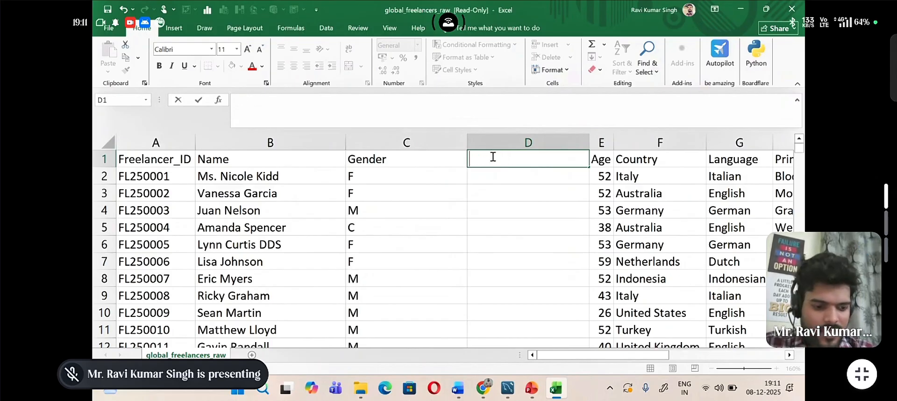
pyautogui.write('G')
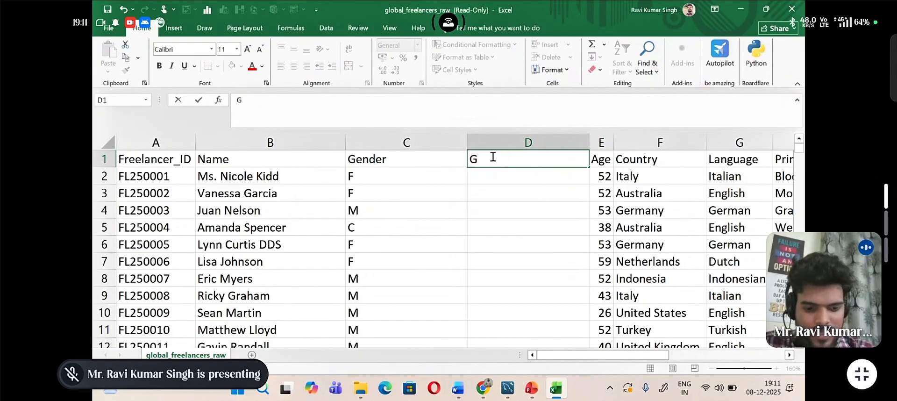
pyautogui.write('ender')
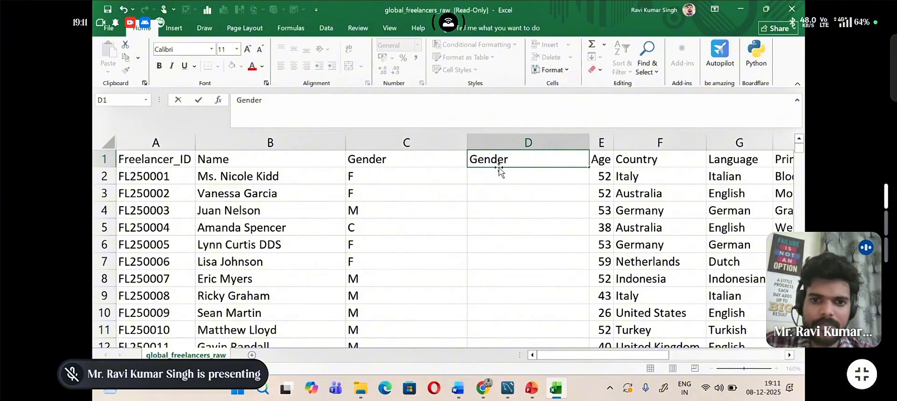
# Step: Start a SUBSTITUTE formula in D2 with C2 as its text argument
pyautogui.click(501, 175)
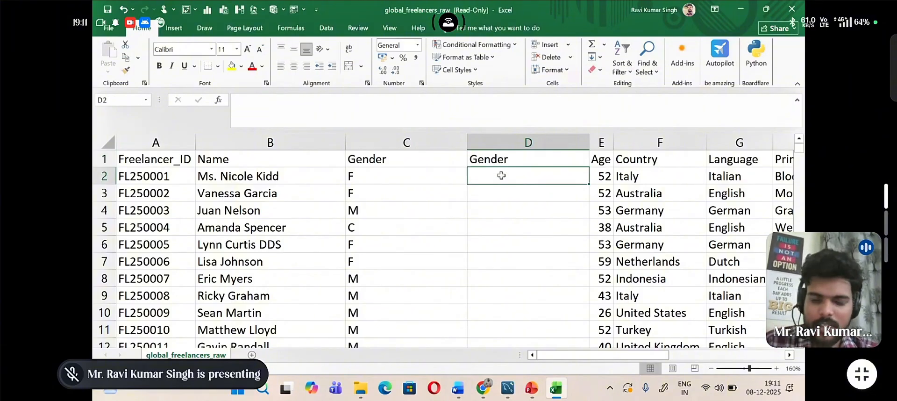
pyautogui.write('=')
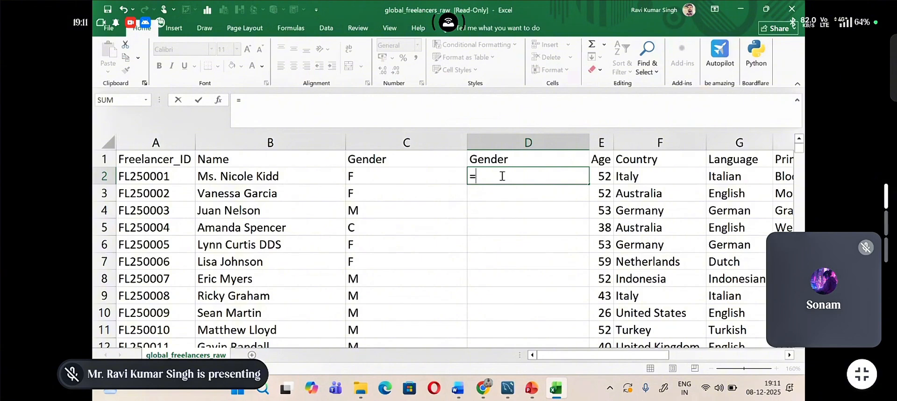
pyautogui.write('Su')
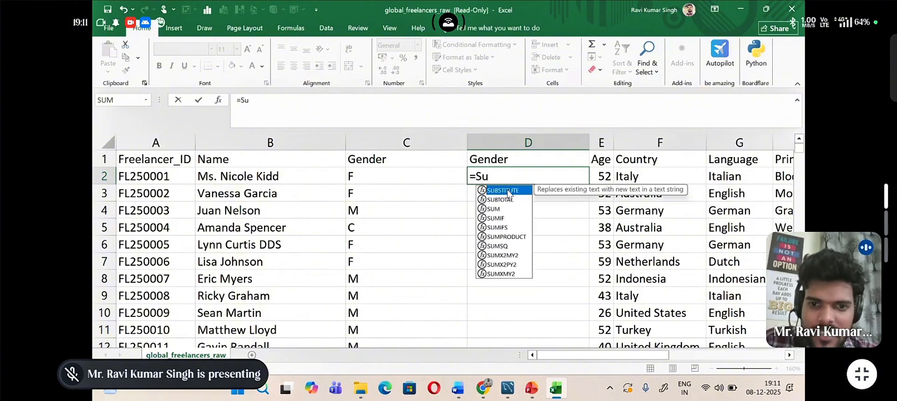
pyautogui.doubleClick(509, 192)
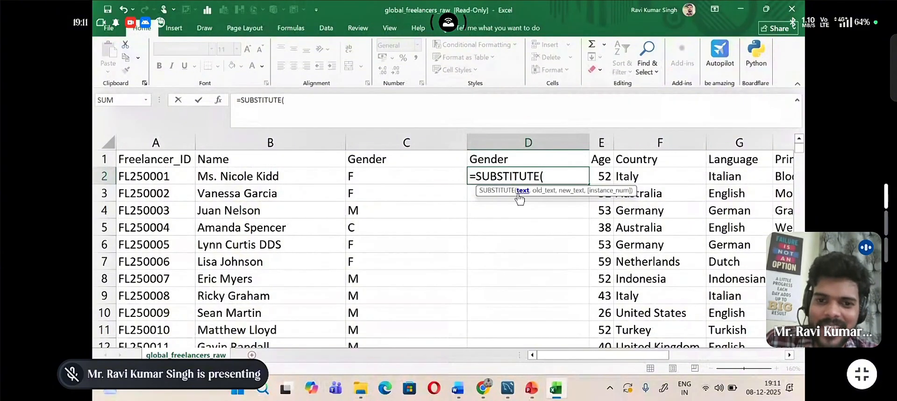
pyautogui.click(446, 174)
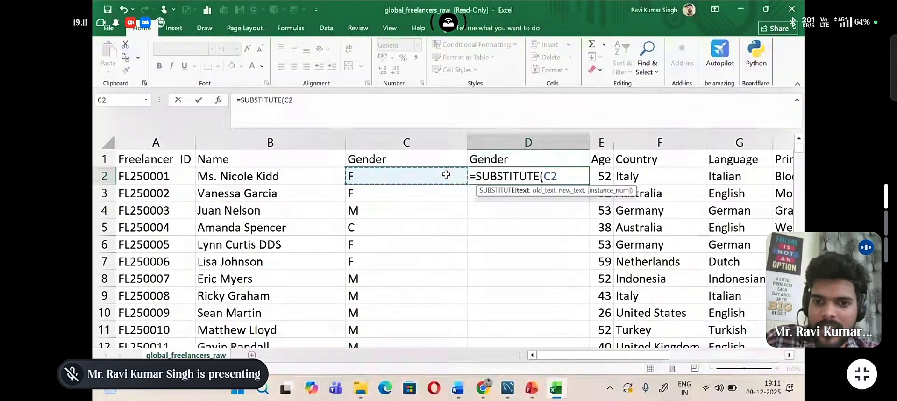
pyautogui.write(',')
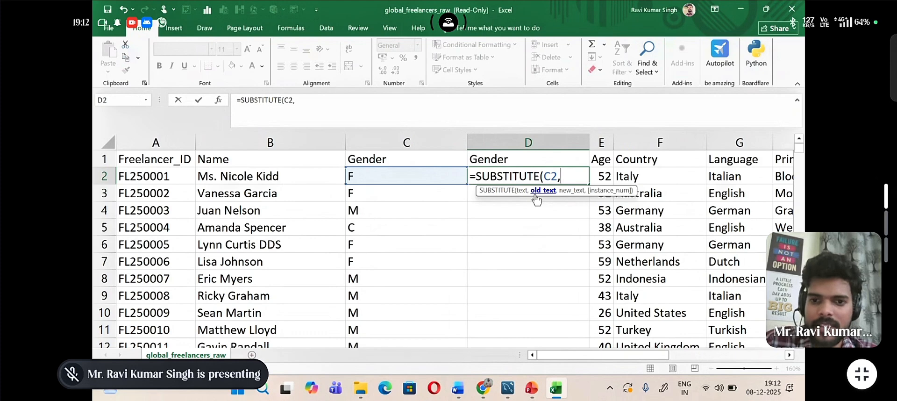
# Step: Complete the D2 formula so it replaces "F" with "Female", and enter it
pyautogui.write('"F')
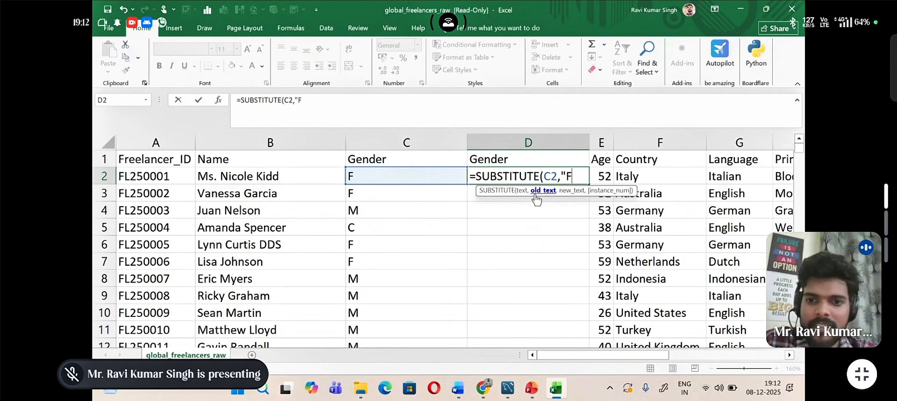
pyautogui.write('"')
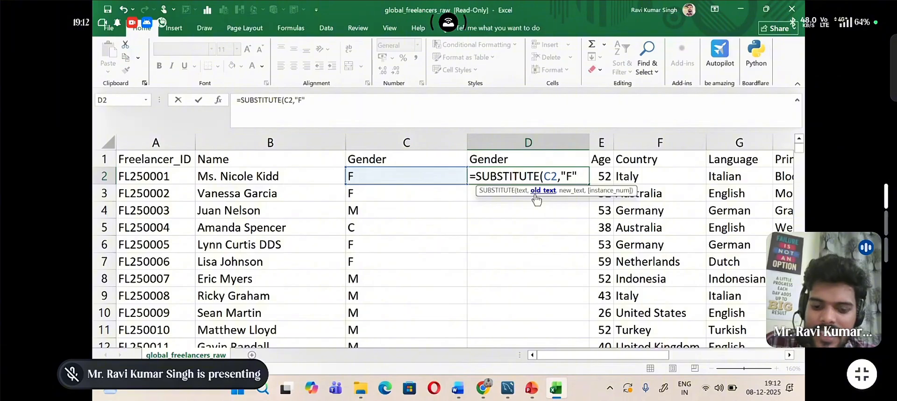
pyautogui.write(',')
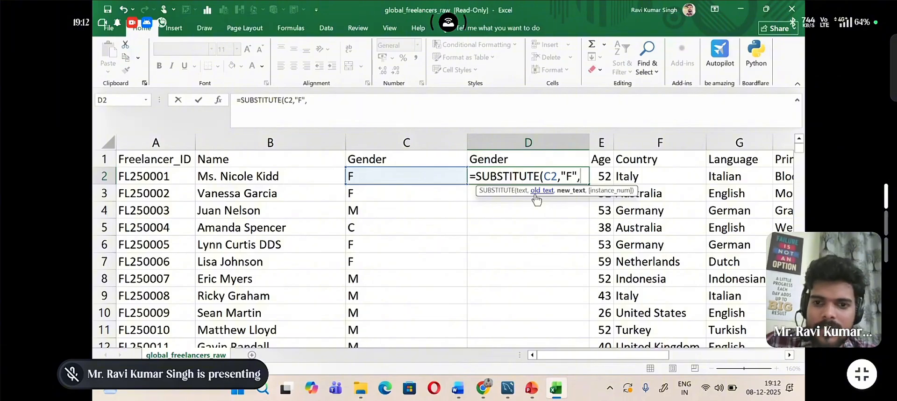
pyautogui.write('"')
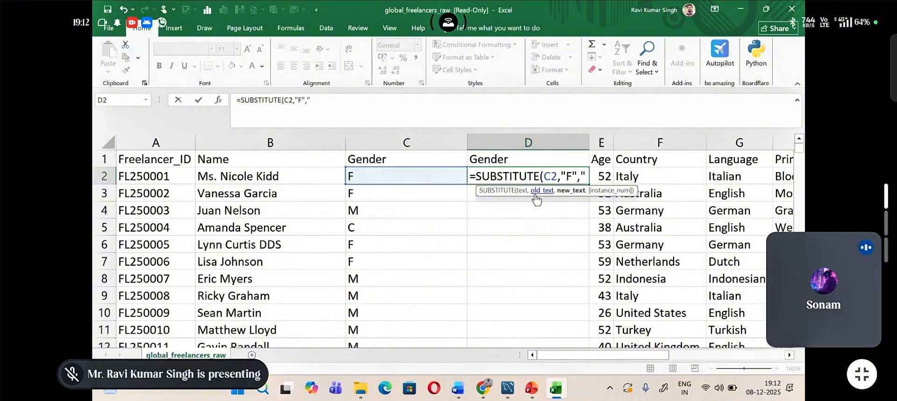
pyautogui.write('E')
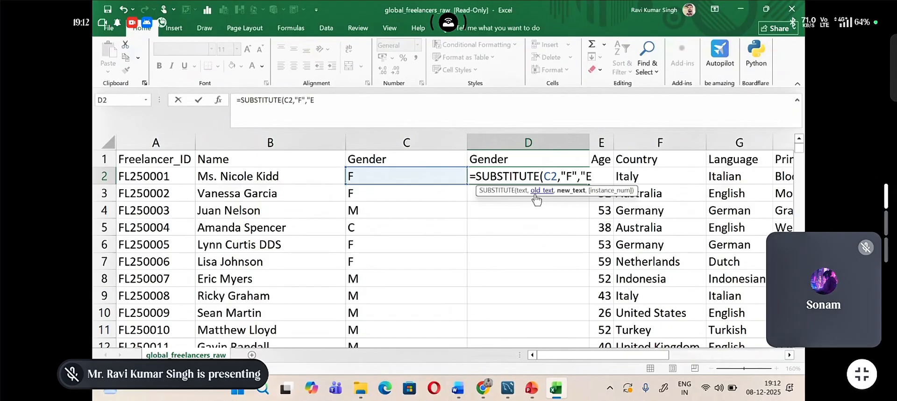
pyautogui.press('BackSpace')
pyautogui.write('Female')
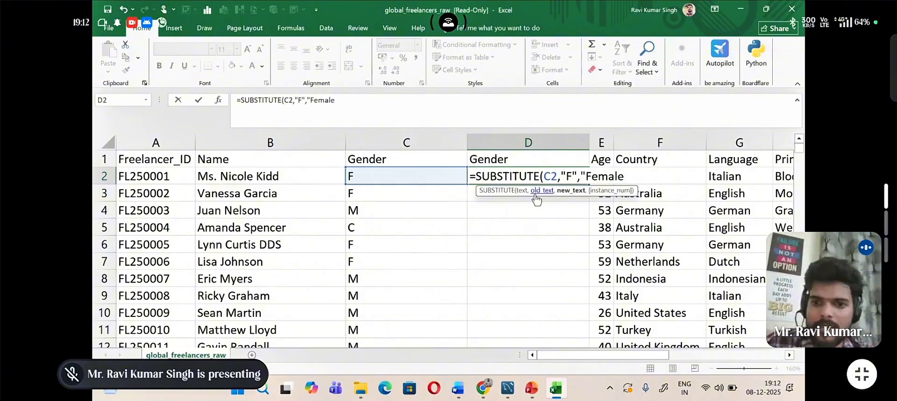
pyautogui.write('"')
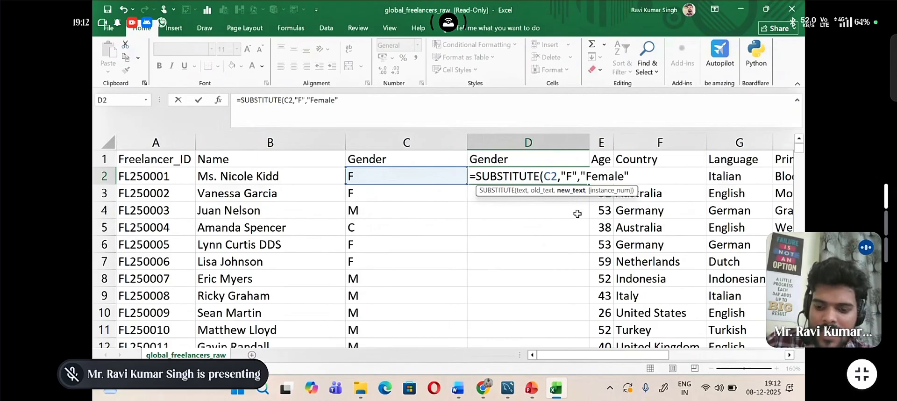
pyautogui.write(')')
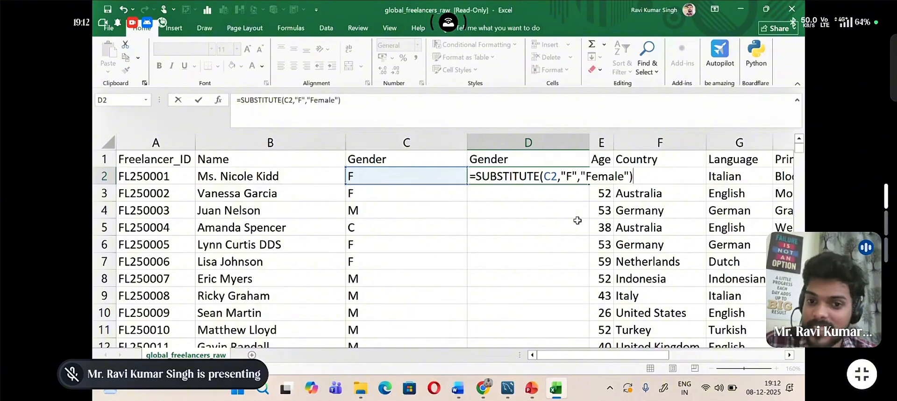
pyautogui.press('Return')
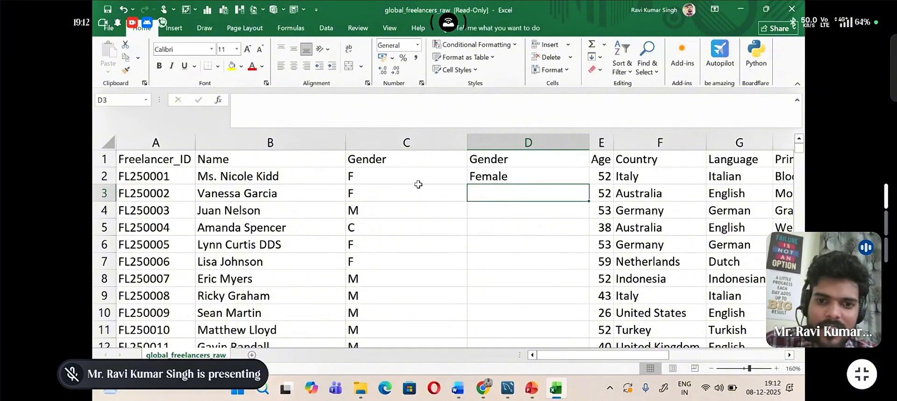
# Step: Fill the SUBSTITUTE formula from D2 down the new Gender column
pyautogui.click(508, 177)
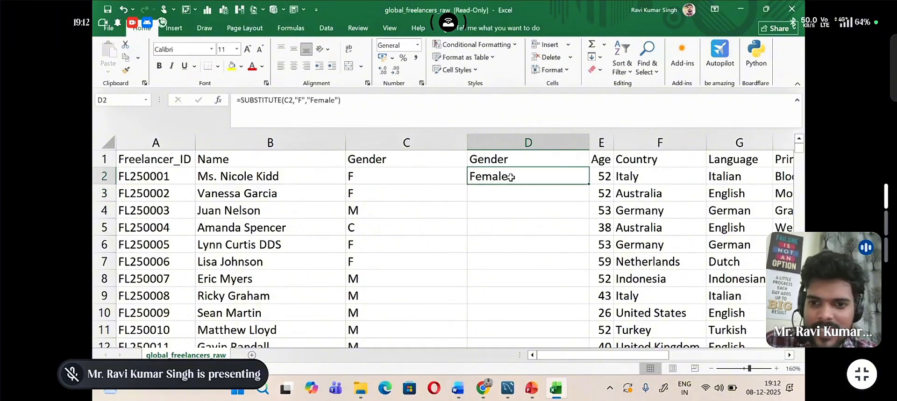
pyautogui.doubleClick(589, 184)
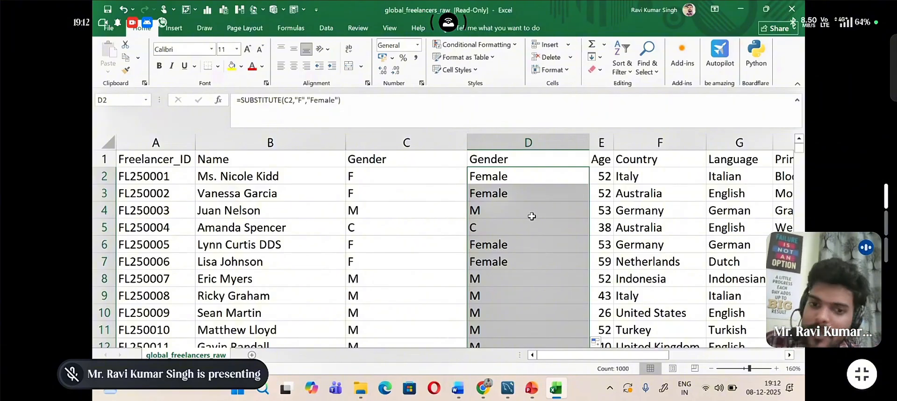
# Step: Try nesting a second SUBSTITUTE function inside the D2 formula, before its C2 argument
pyautogui.click(528, 178)
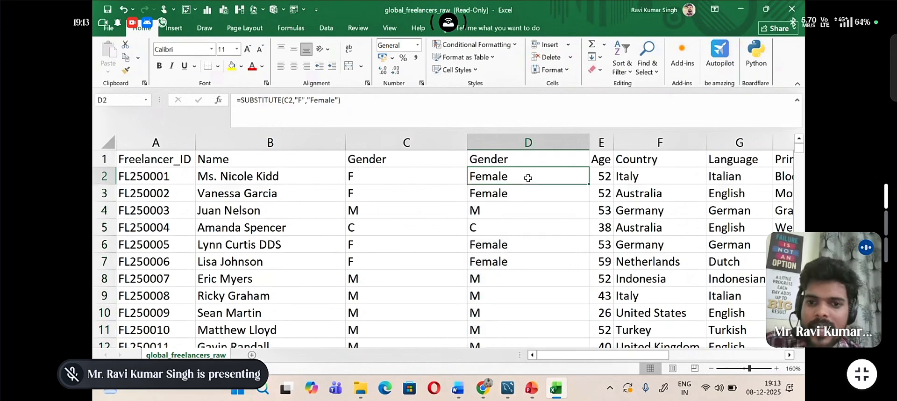
pyautogui.doubleClick(528, 178)
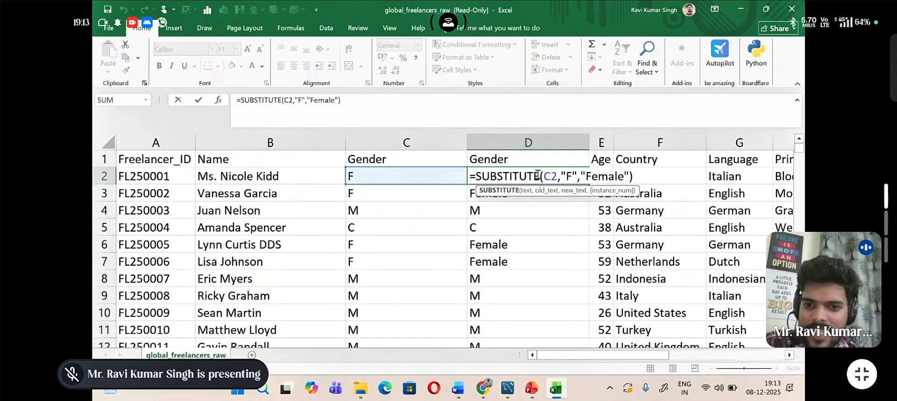
pyautogui.click(540, 176)
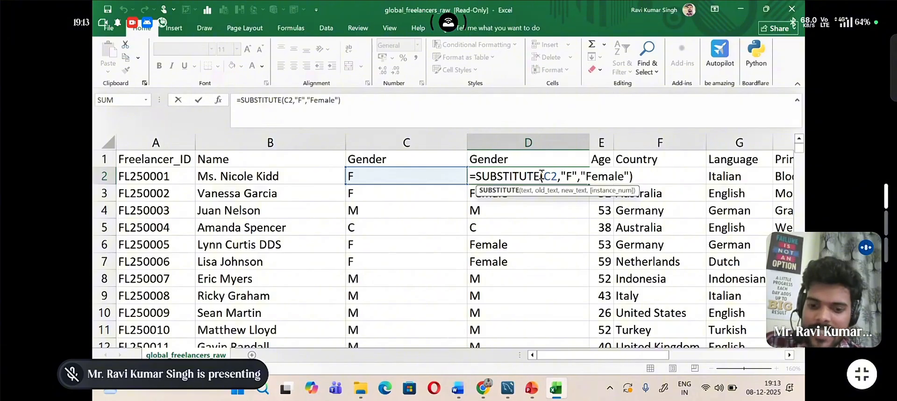
pyautogui.write('(')
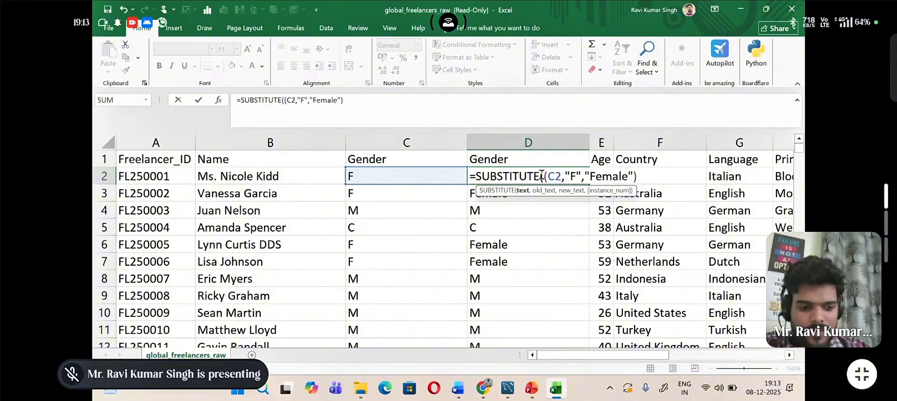
pyautogui.write('Sub')
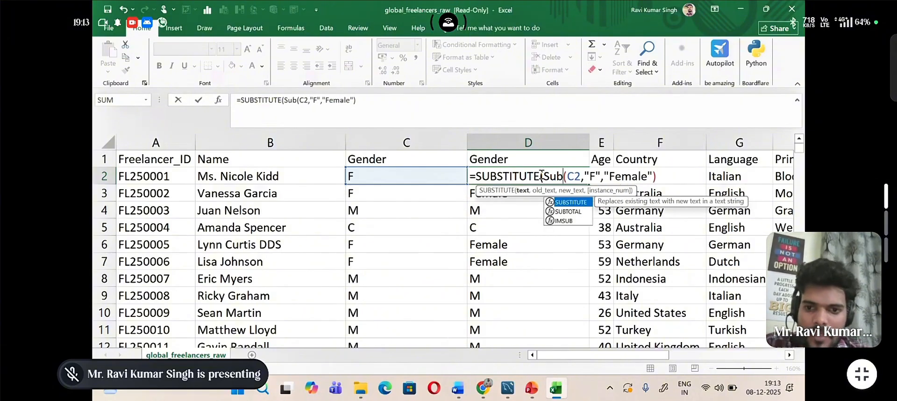
pyautogui.doubleClick(571, 203)
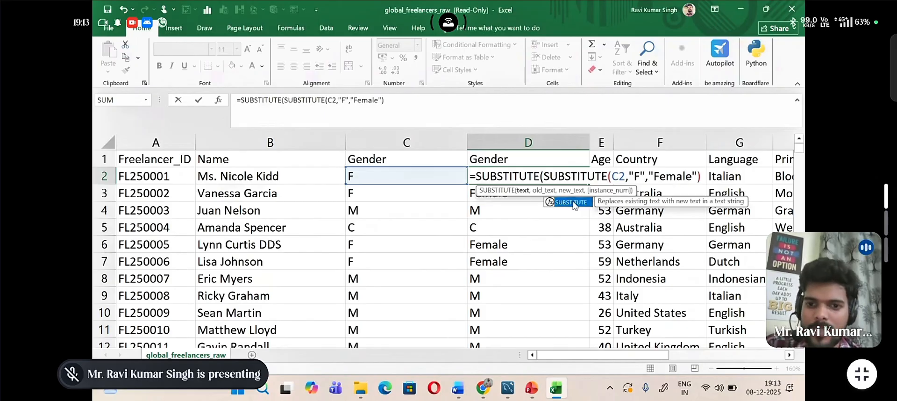
pyautogui.click(606, 178)
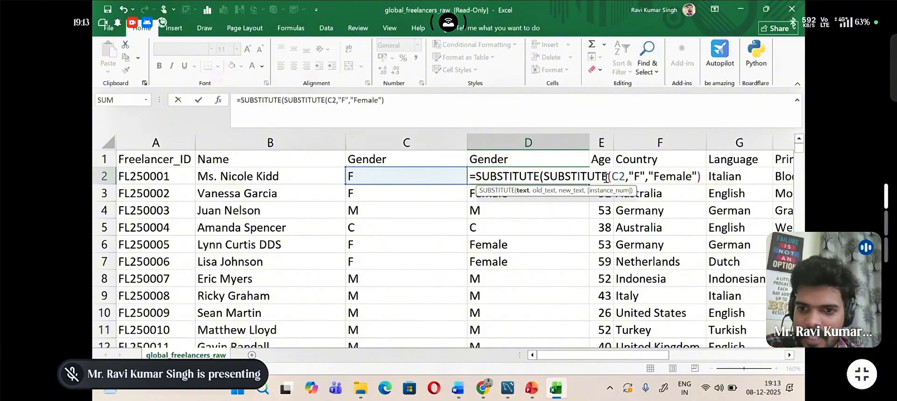
pyautogui.press('BackSpace')
pyautogui.press('BackSpace')
pyautogui.press('BackSpace')
pyautogui.press('BackSpace')
pyautogui.press('BackSpace')
pyautogui.press('BackSpace')
pyautogui.press('BackSpace')
pyautogui.press('BackSpace')
pyautogui.press('BackSpace')
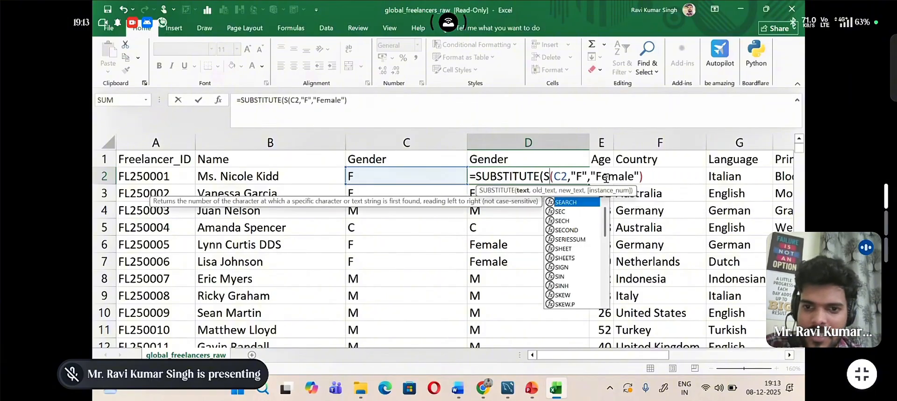
pyautogui.press('BackSpace')
pyautogui.press('BackSpace')
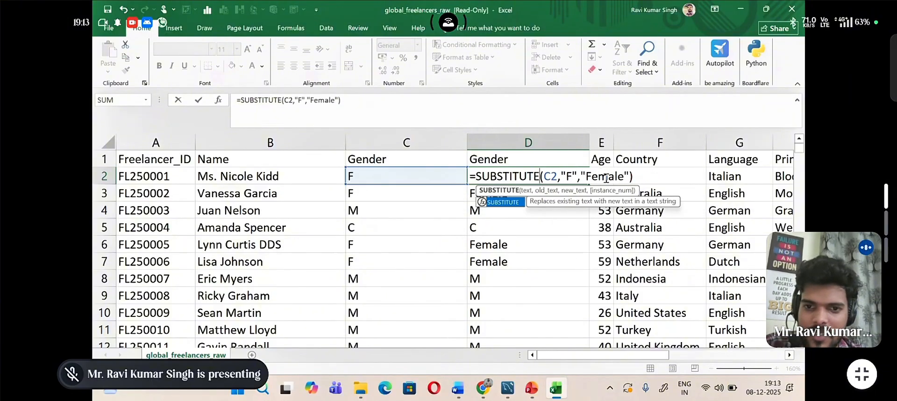
# Step: Remove the quotation marks around F in the D2 formula and enter it to test the unquoted argument
pyautogui.click(578, 175)
pyautogui.press('BackSpace')
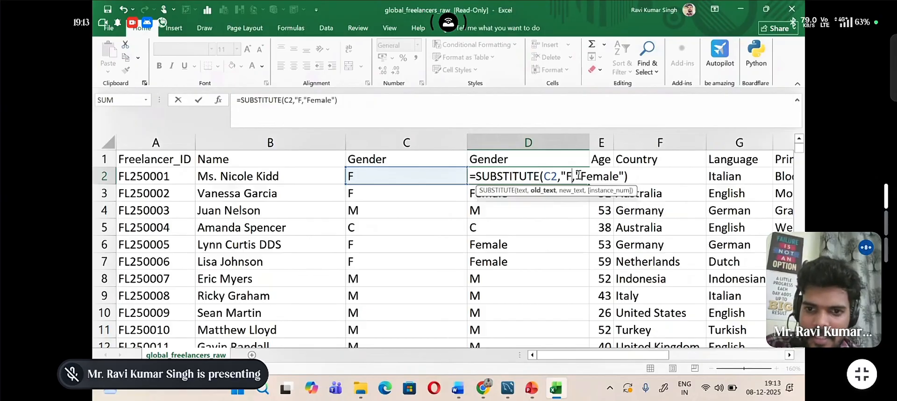
pyautogui.click(565, 176)
pyautogui.press('BackSpace')
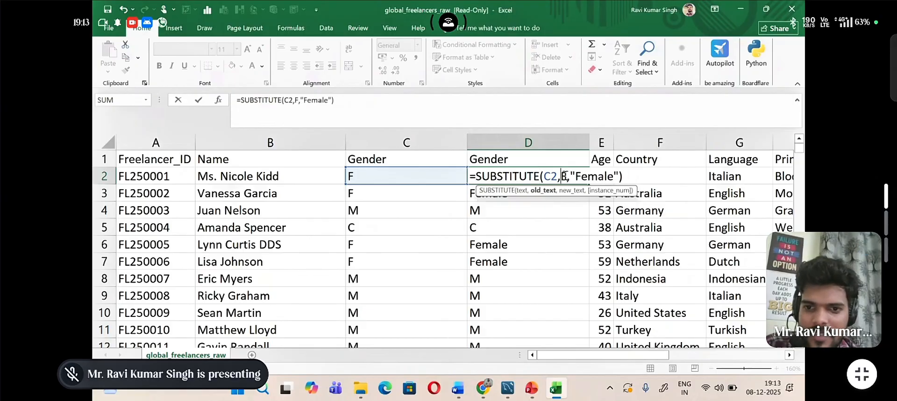
pyautogui.click(631, 178)
pyautogui.hotkey('ctrl', 'Return')
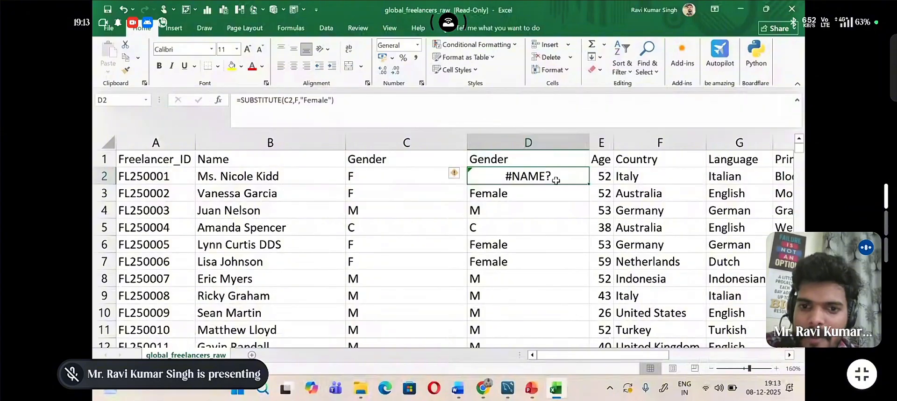
# Step: Put the quotation marks back around F in the D2 SUBSTITUTE formula
pyautogui.doubleClick(556, 180)
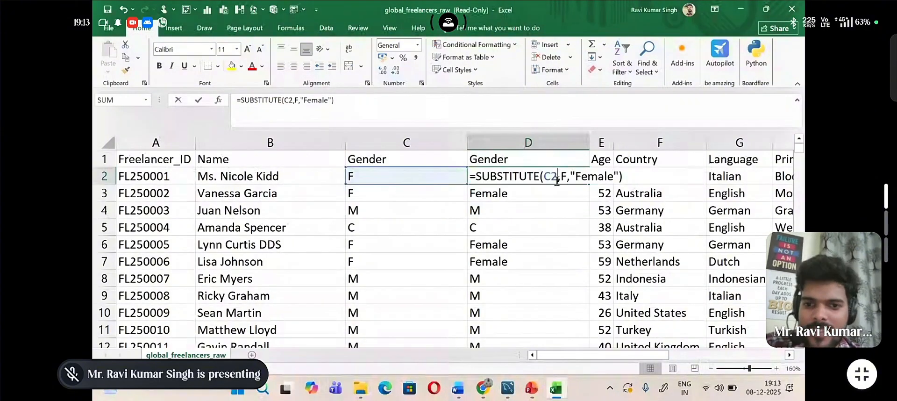
pyautogui.click(565, 177)
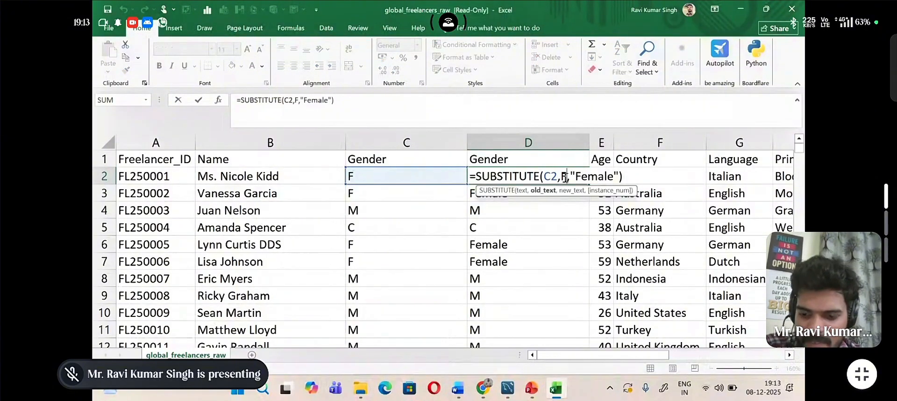
pyautogui.write('"')
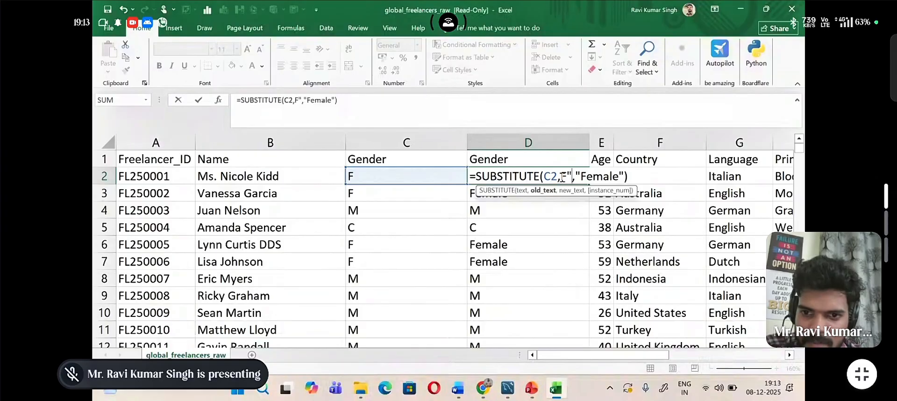
pyautogui.click(561, 178)
pyautogui.write('"')
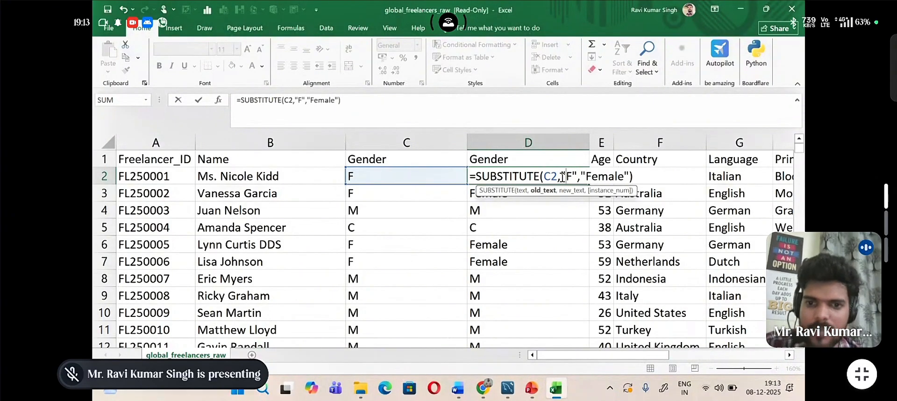
# Step: Try again to add an inner SUBSTITUTE to the D2 formula, and leave the cell with the single-function version
pyautogui.click(541, 176)
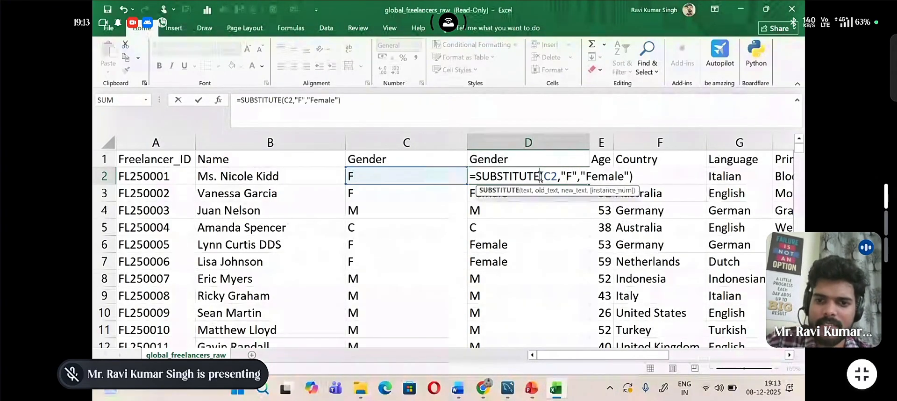
pyautogui.write('(')
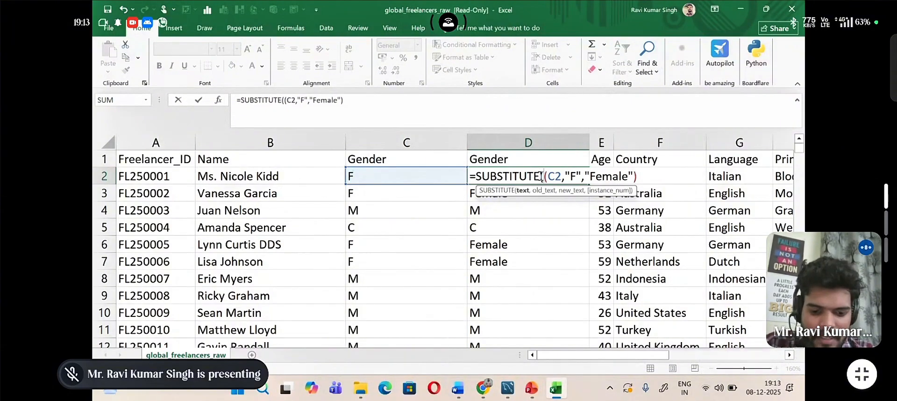
pyautogui.write('sub')
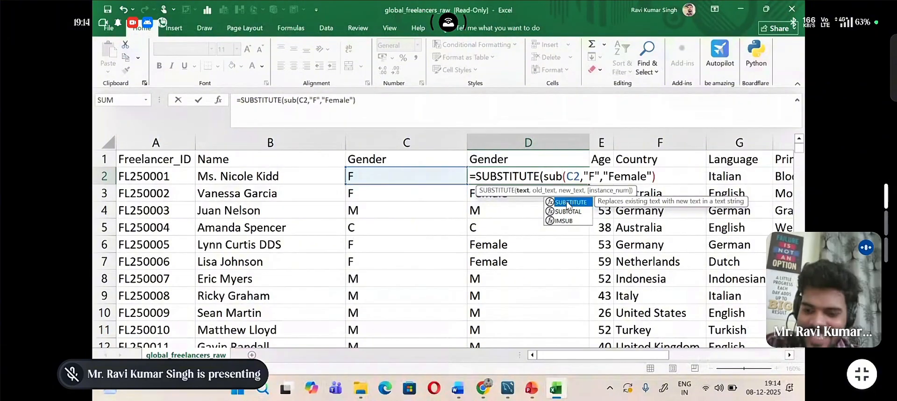
pyautogui.press('BackSpace')
pyautogui.press('BackSpace')
pyautogui.press('BackSpace')
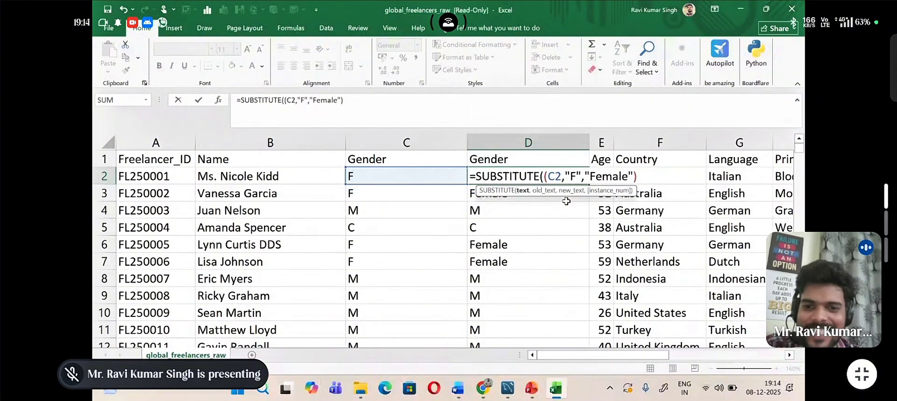
pyautogui.press('Delete')
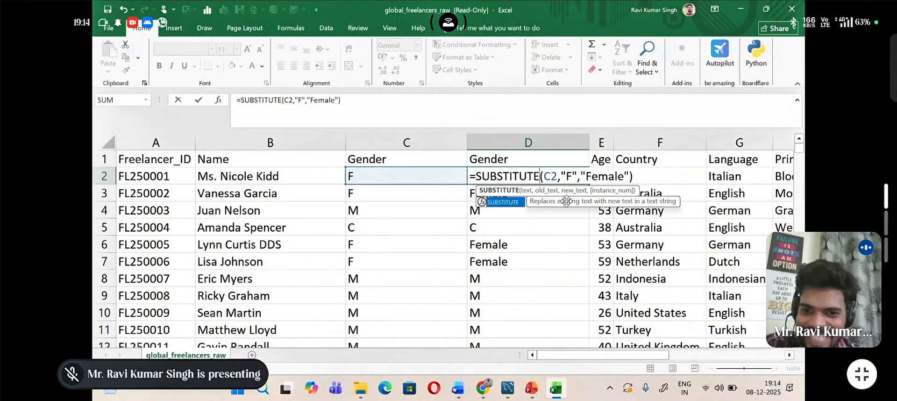
pyautogui.click(639, 178)
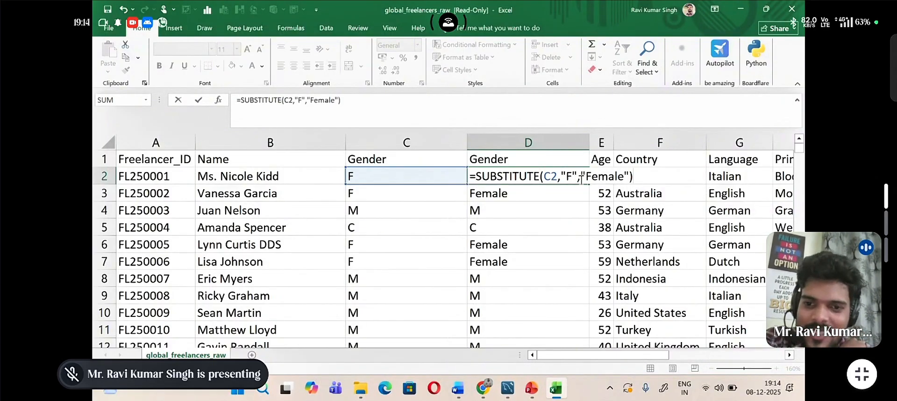
pyautogui.click(570, 193)
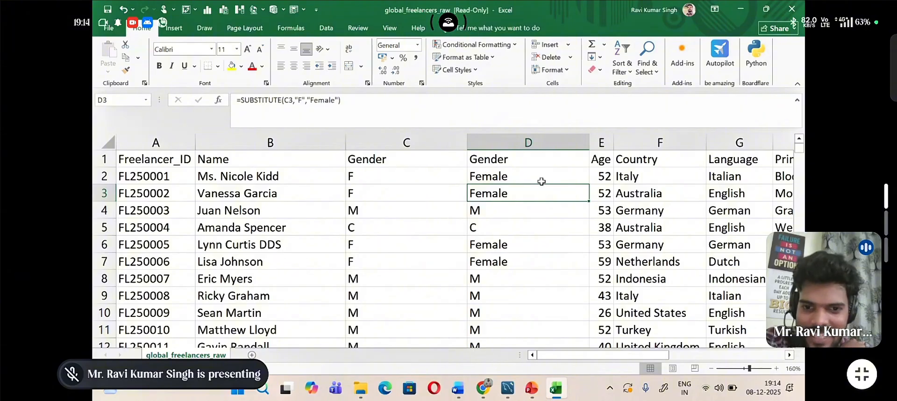
# Step: Change the text argument of the D2 SUBSTITUTE formula to C4
pyautogui.click(539, 176)
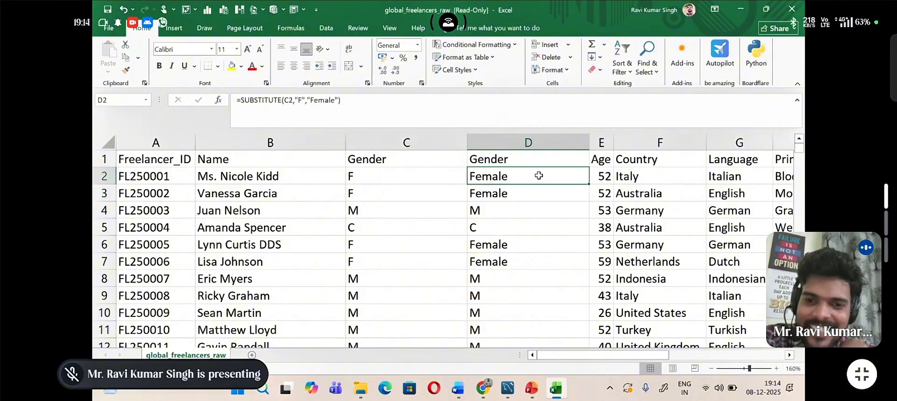
pyautogui.doubleClick(538, 176)
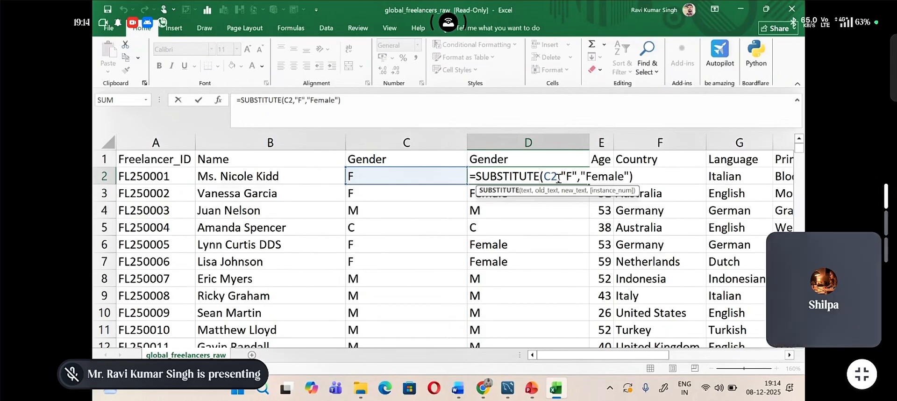
pyautogui.click(558, 178)
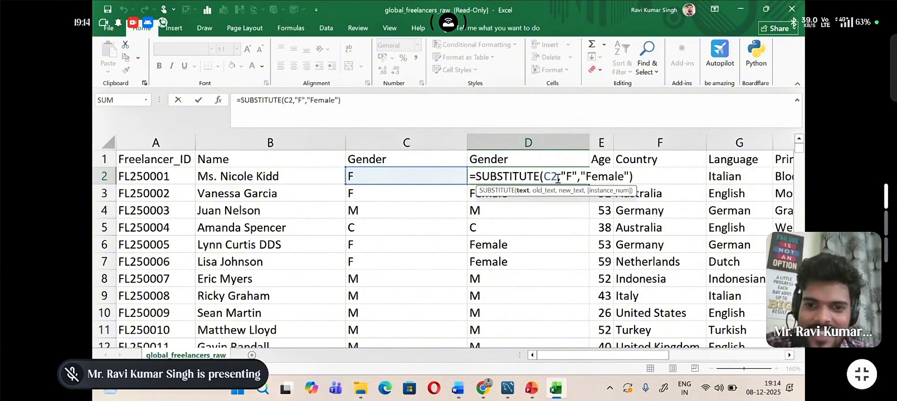
pyautogui.press('BackSpace')
pyautogui.press('BackSpace')
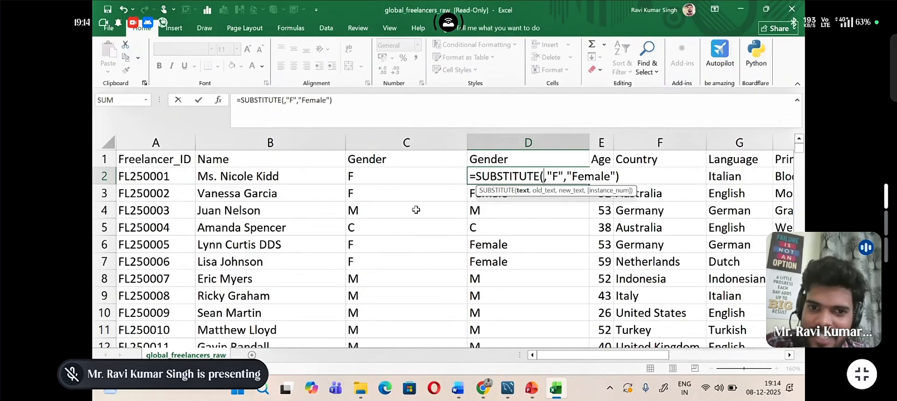
pyautogui.click(415, 210)
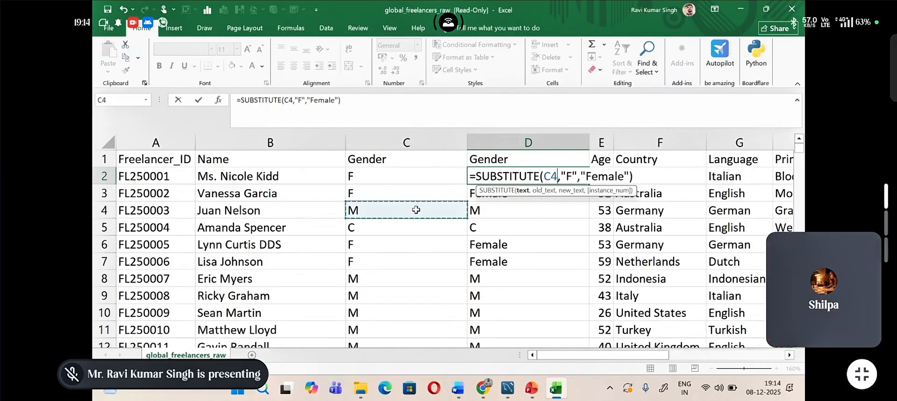
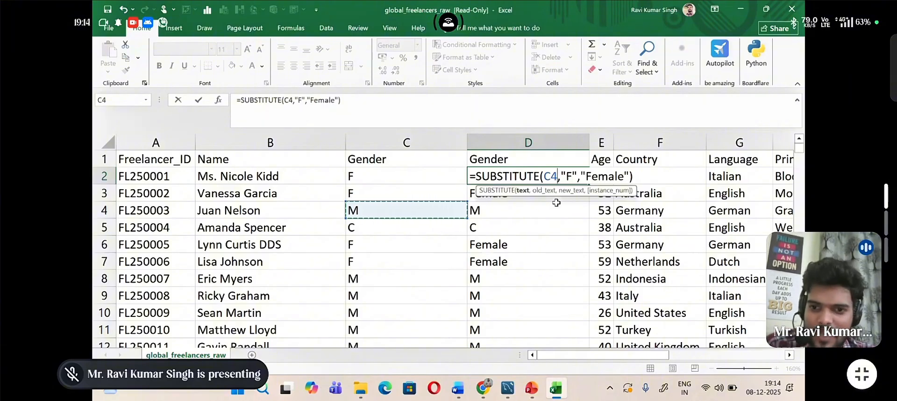
# Step: Change the D2 SUBSTITUTE formula to replace "M" with "Male" and fill it down the new Gender column
pyautogui.click(638, 178)
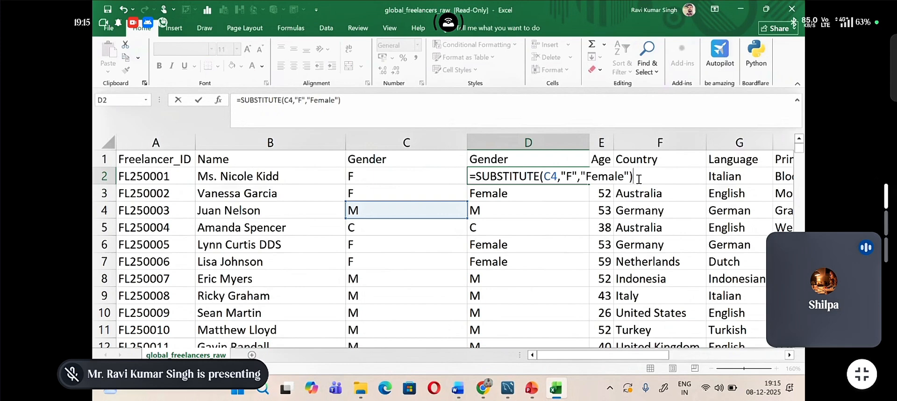
pyautogui.click(570, 175)
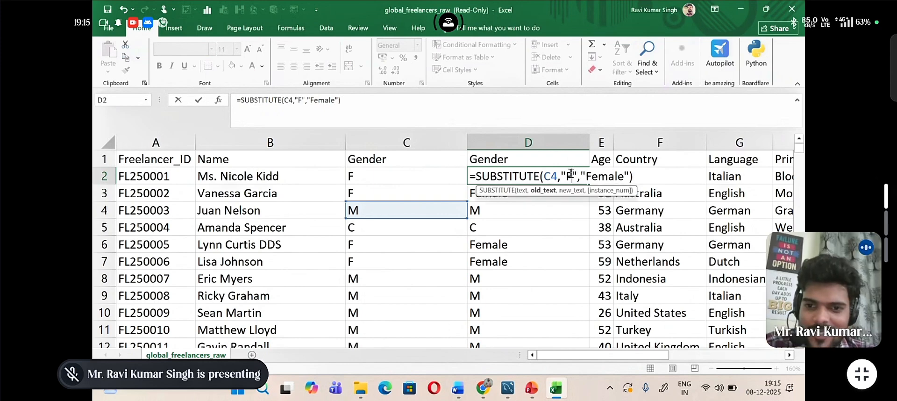
pyautogui.press('BackSpace')
pyautogui.write('M')
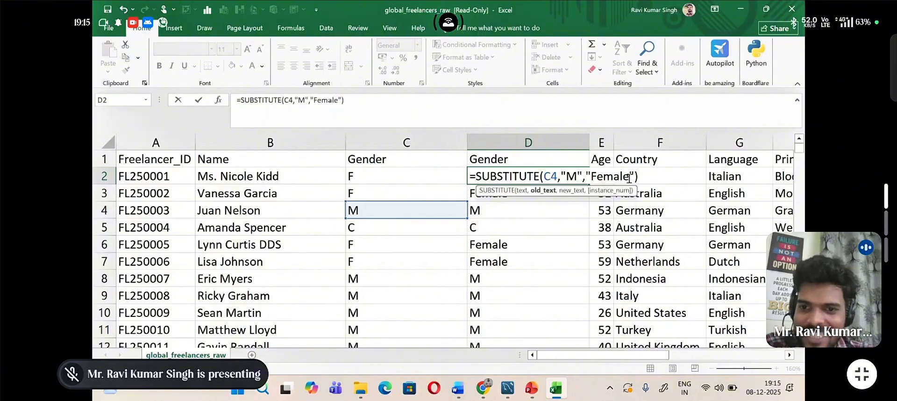
pyautogui.moveTo(630, 176); pyautogui.dragTo(592, 177)
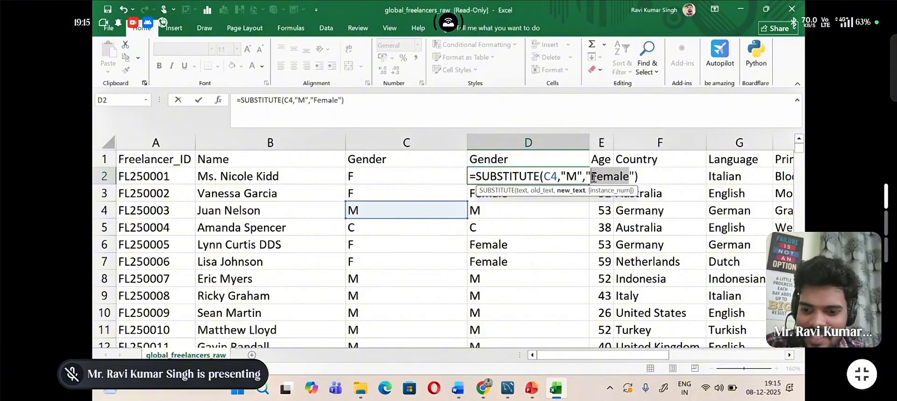
pyautogui.press('BackSpace')
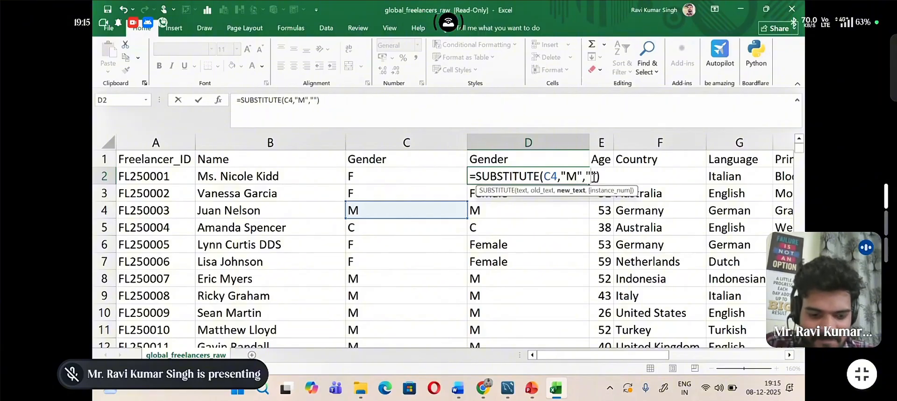
pyautogui.write('Male')
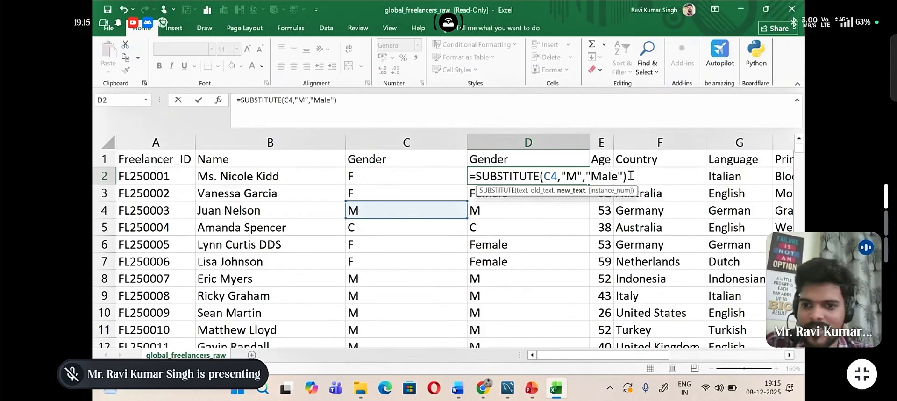
pyautogui.press('Return')
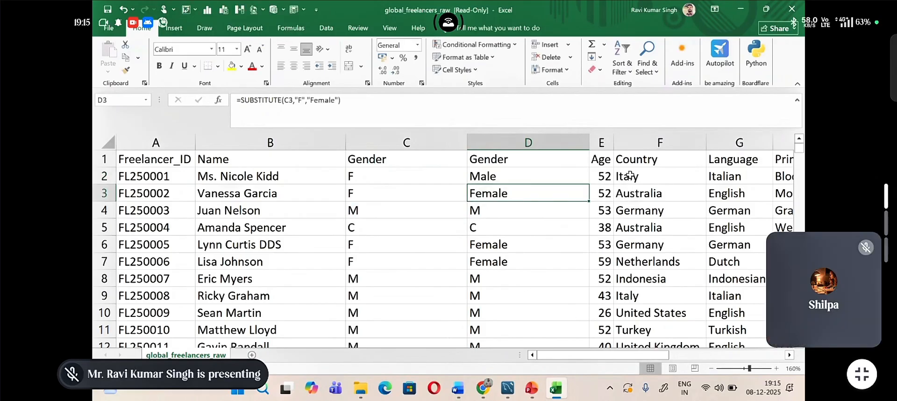
pyautogui.click(564, 173)
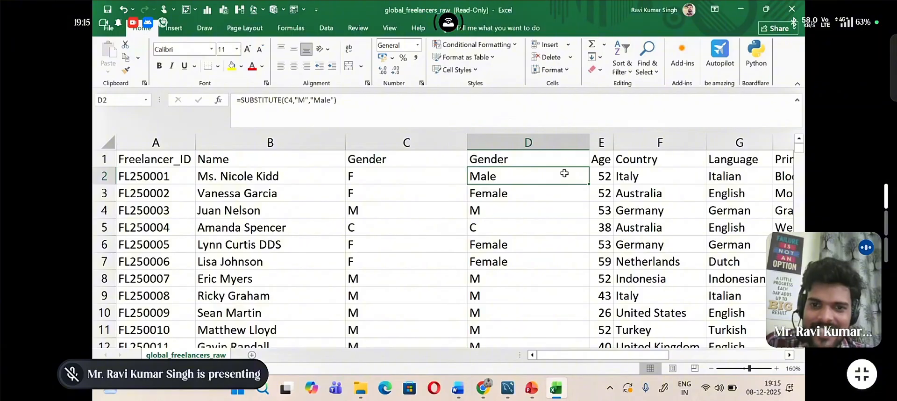
pyautogui.doubleClick(589, 185)
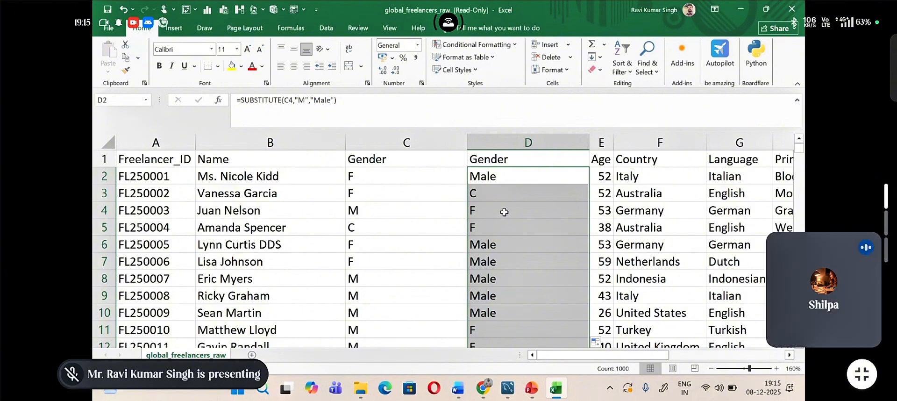
# Step: Clear the whole SUBSTITUTE formula from cell D2
pyautogui.click(505, 180)
pyautogui.doubleClick(507, 180)
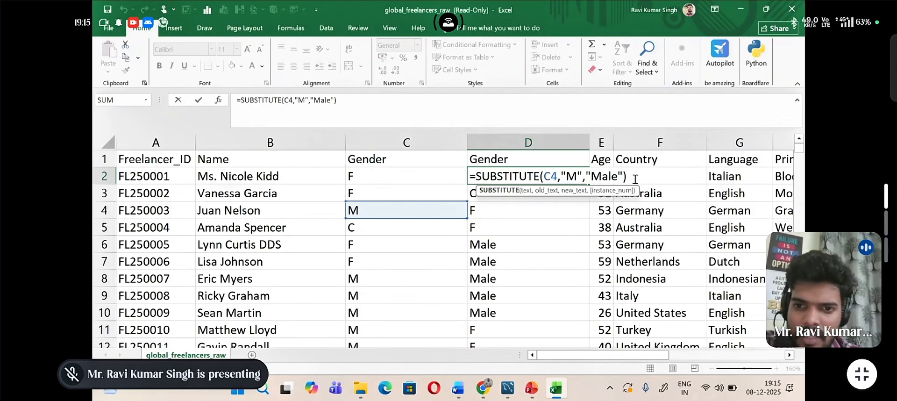
pyautogui.moveTo(635, 179); pyautogui.dragTo(513, 173)
pyautogui.moveTo(483, 177); pyautogui.dragTo(467, 177)
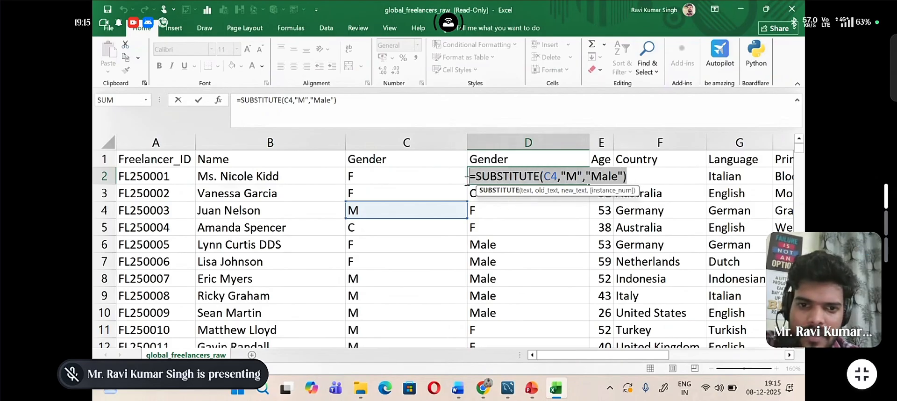
pyautogui.press('BackSpace')
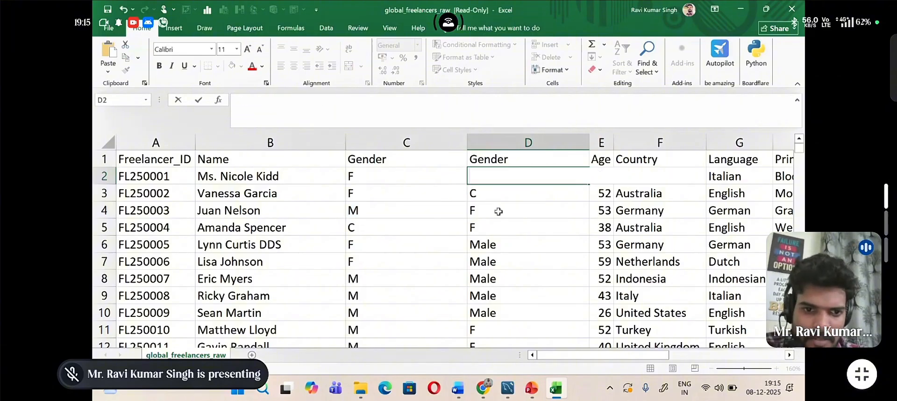
# Step: Try to enter the D4 SUBSTITUTE formula with the row number removed from its cell reference
pyautogui.doubleClick(499, 211)
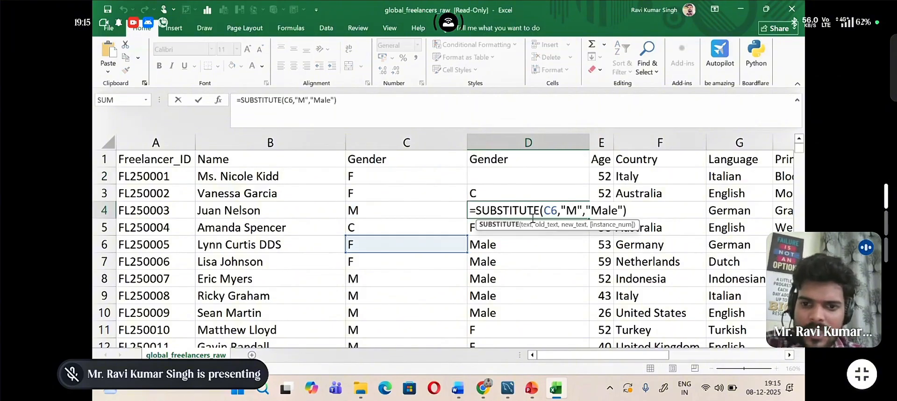
pyautogui.click(632, 211)
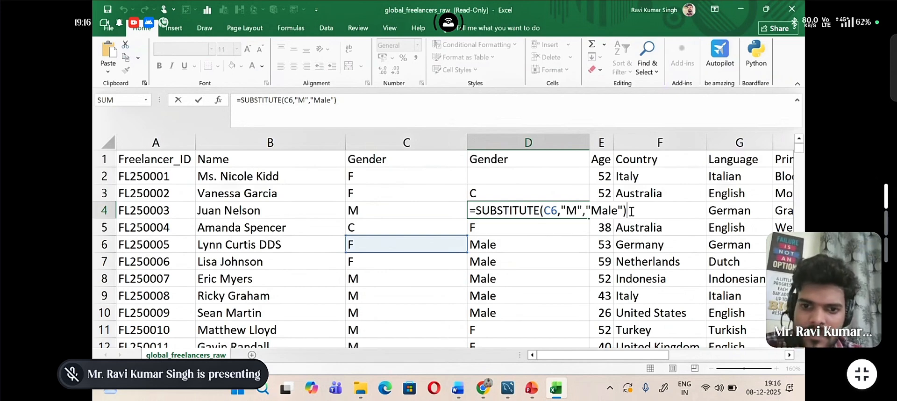
pyautogui.click(557, 210)
pyautogui.press('BackSpace')
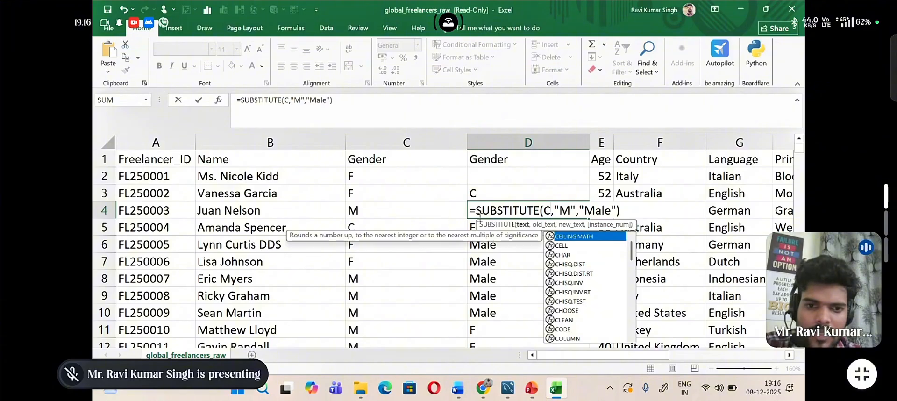
pyautogui.press('Return')
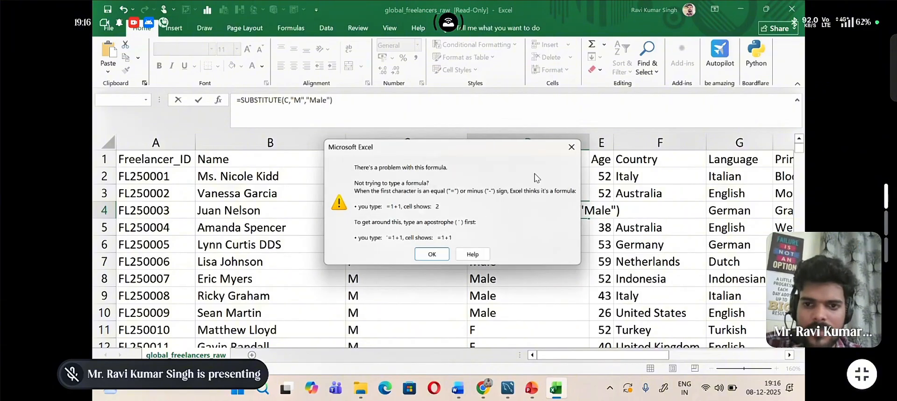
pyautogui.click(571, 147)
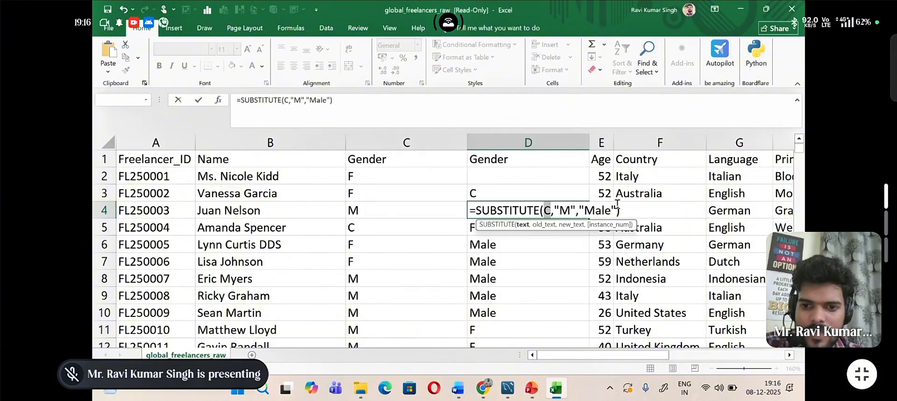
# Step: Delete the whole SUBSTITUTE formula from cell D4 and leave the empty cell selected
pyautogui.moveTo(617, 212); pyautogui.dragTo(546, 211)
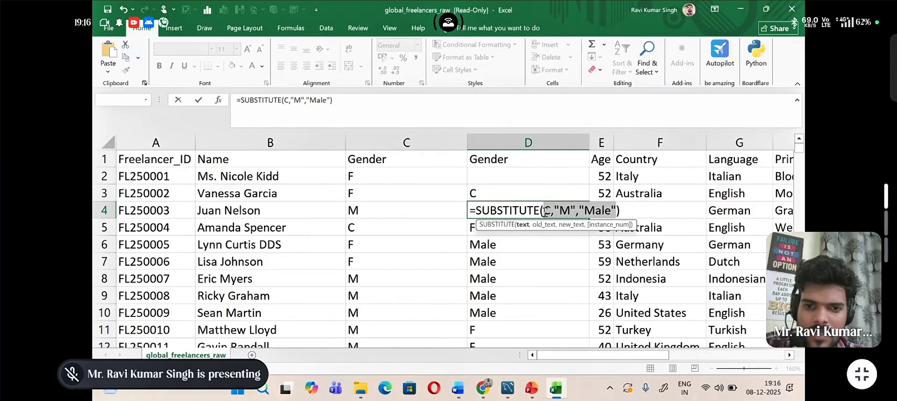
pyautogui.press('BackSpace')
pyautogui.press('BackSpace')
pyautogui.press('BackSpace')
pyautogui.press('BackSpace')
pyautogui.press('BackSpace')
pyautogui.press('BackSpace')
pyautogui.press('BackSpace')
pyautogui.press('BackSpace')
pyautogui.press('BackSpace')
pyautogui.press('BackSpace')
pyautogui.press('BackSpace')
pyautogui.press('BackSpace')
pyautogui.press('BackSpace')
pyautogui.press('BackSpace')
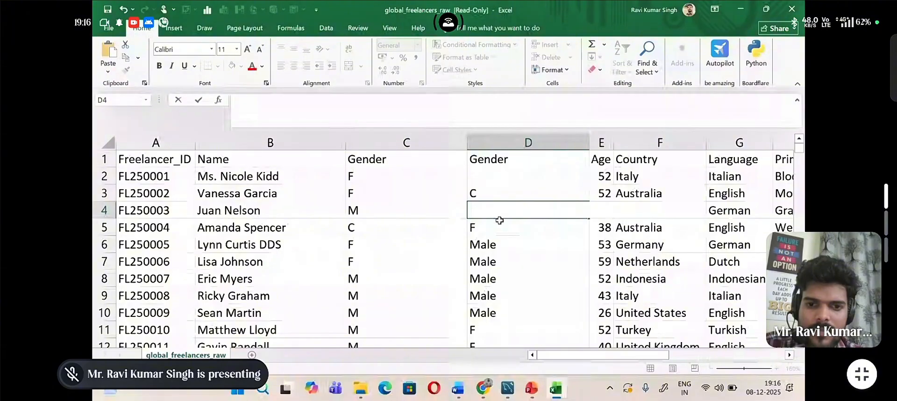
pyautogui.click(449, 221)
pyautogui.click(478, 213)
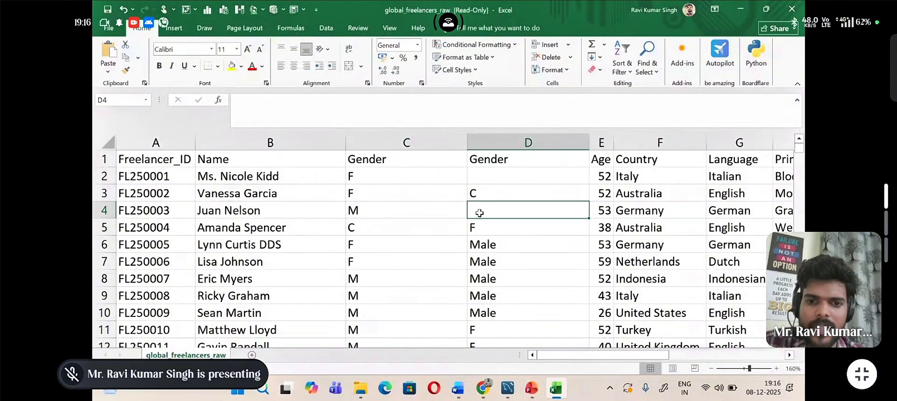
# Step: Enter the formula =SUBSTITUTE(C4,"M","Male") in cell D4
pyautogui.write('=')
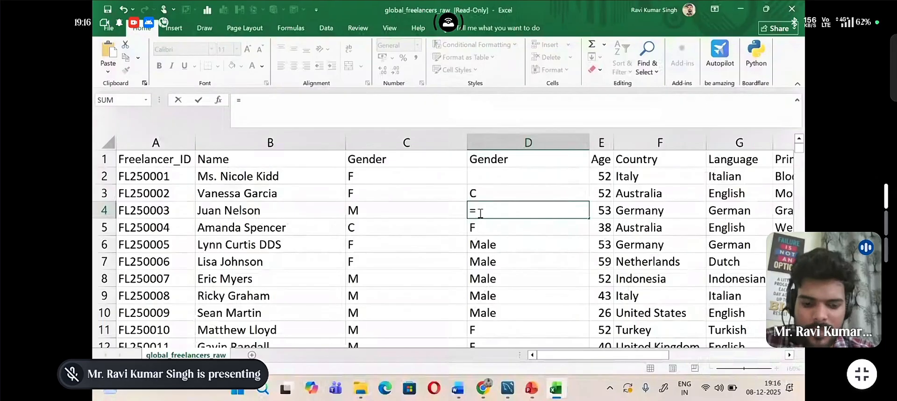
pyautogui.write('sub')
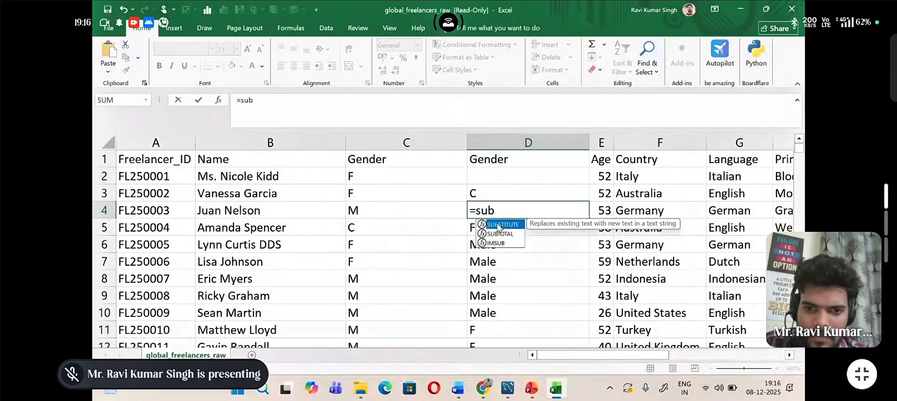
pyautogui.doubleClick(503, 224)
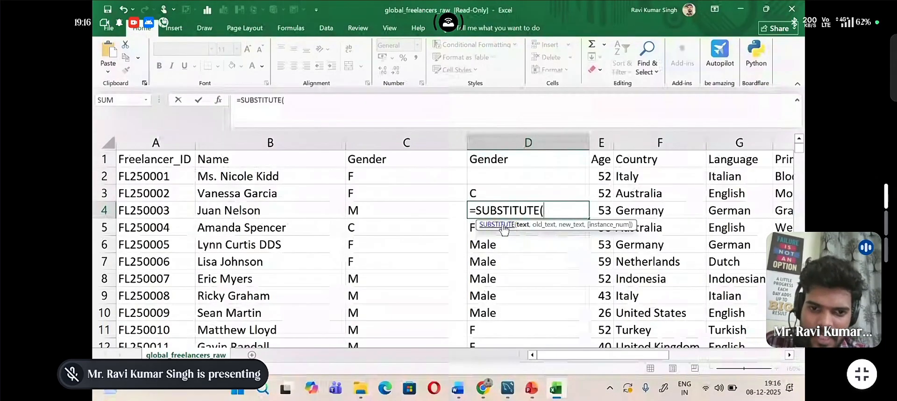
pyautogui.click(419, 211)
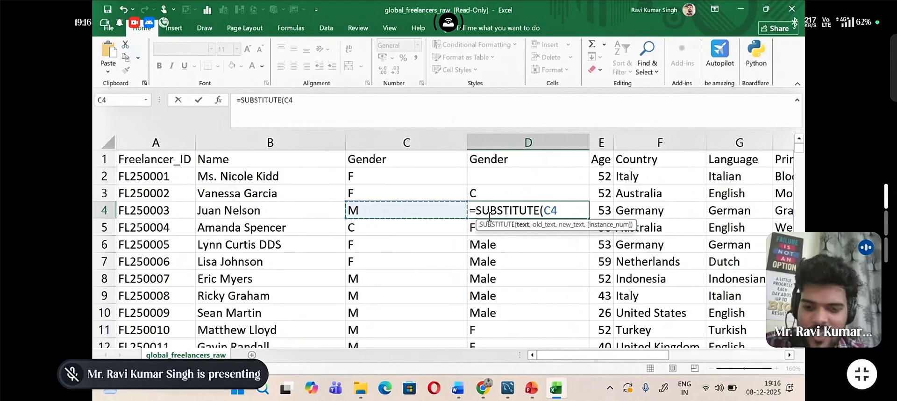
pyautogui.write(',')
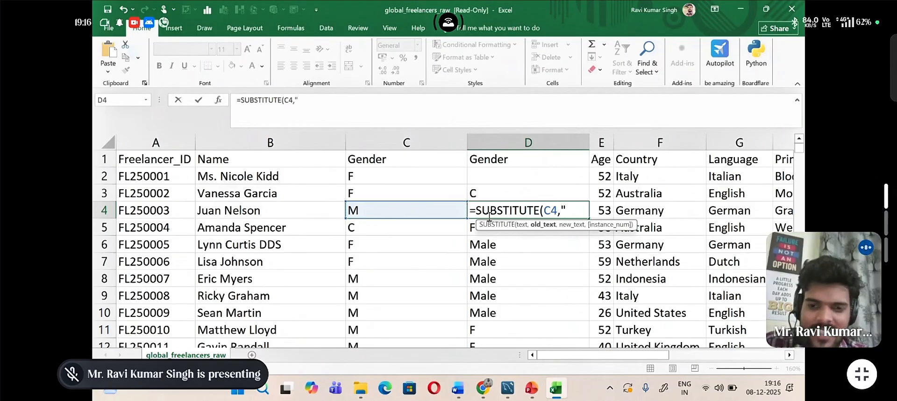
pyautogui.write('"')
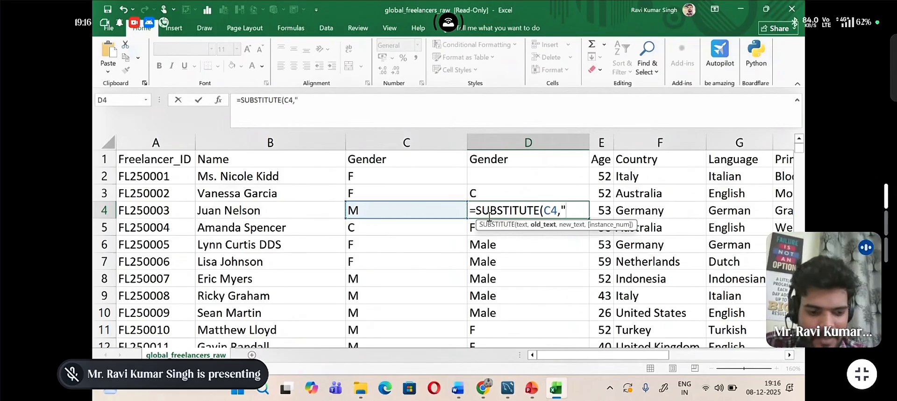
pyautogui.write('M"')
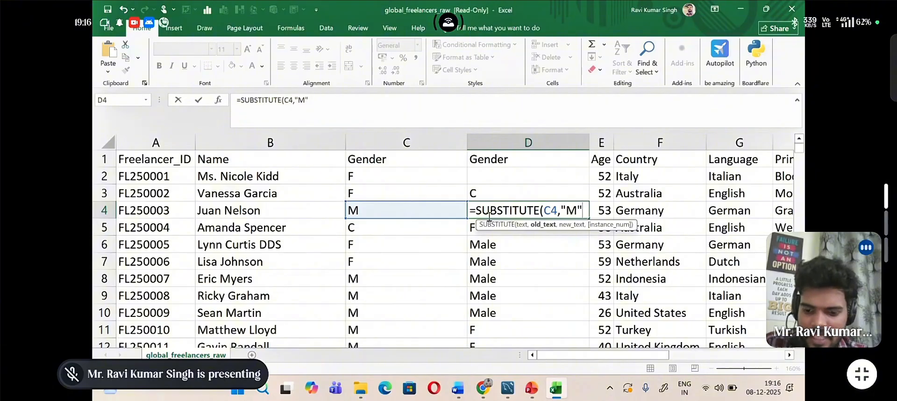
pyautogui.write(',')
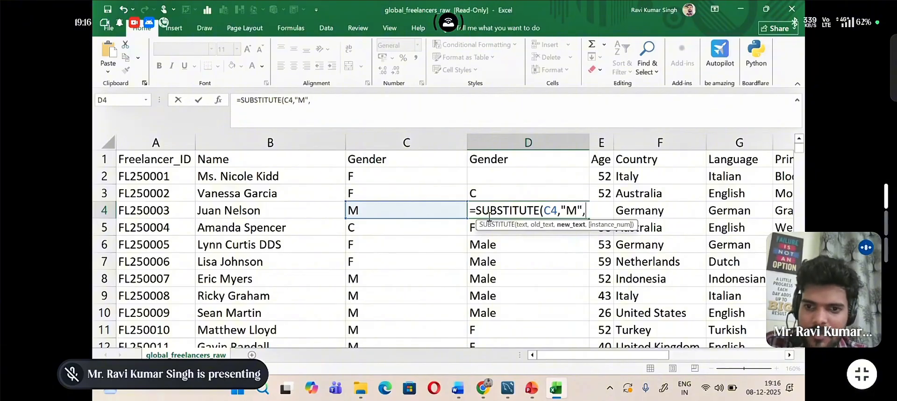
pyautogui.write('"Male')
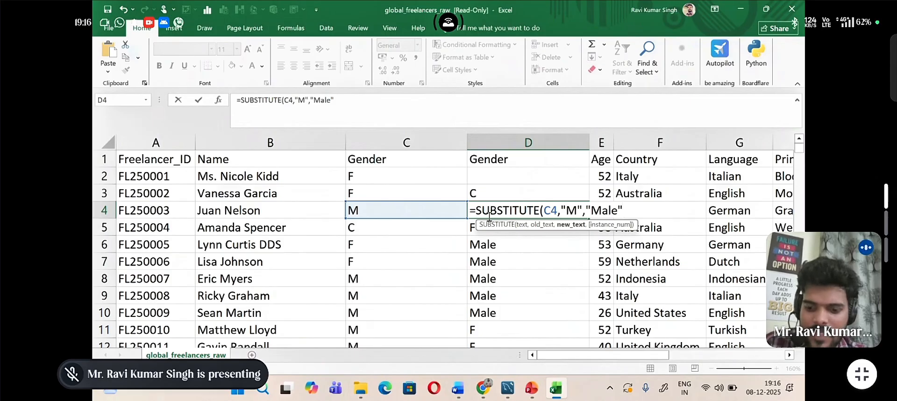
pyautogui.write('")')
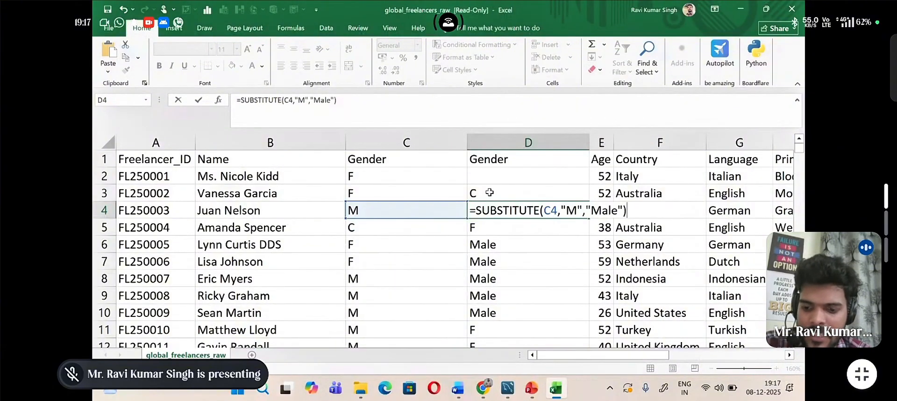
pyautogui.press('Return')
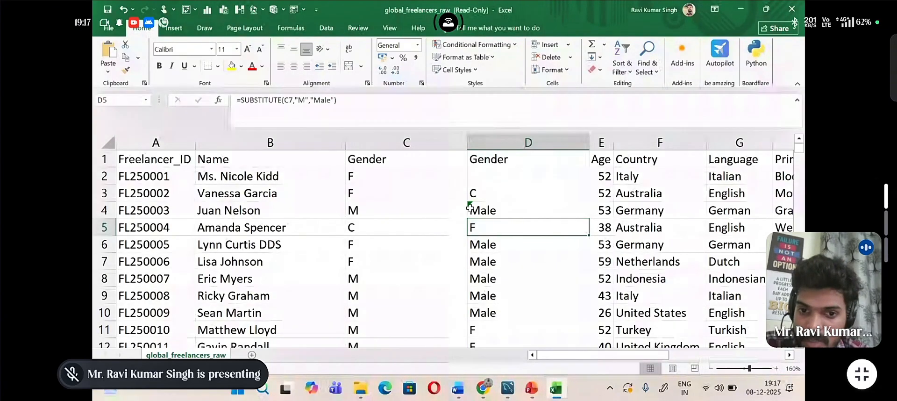
# Step: Fill the D4 SUBSTITUTE formula down the rest of the new Gender column
pyautogui.keyDown('ctrl'); pyautogui.scroll(6, 470, 208); pyautogui.keyUp('ctrl')
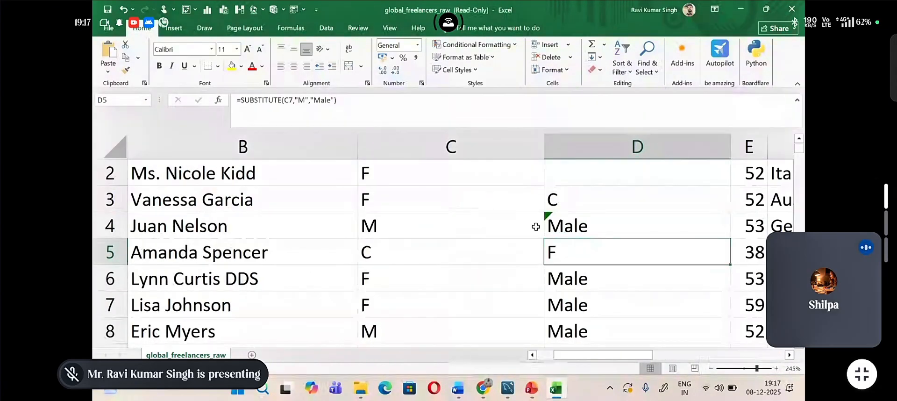
pyautogui.click(582, 225)
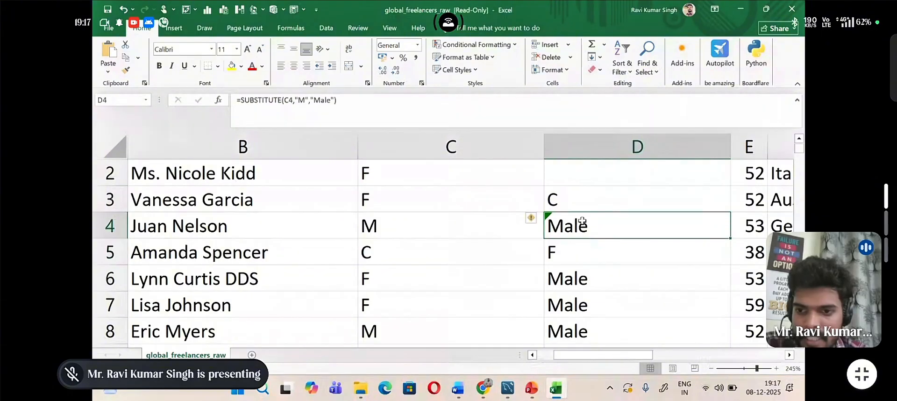
pyautogui.doubleClick(729, 240)
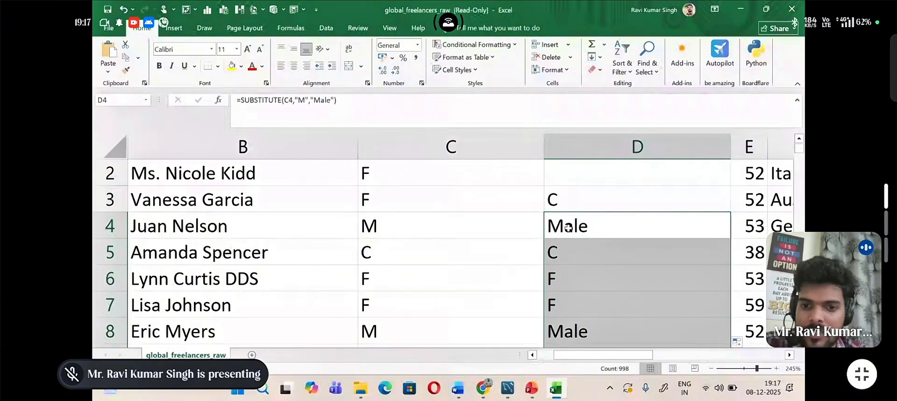
pyautogui.scroll(1, 562, 202)
pyautogui.scroll(1, 563, 203)
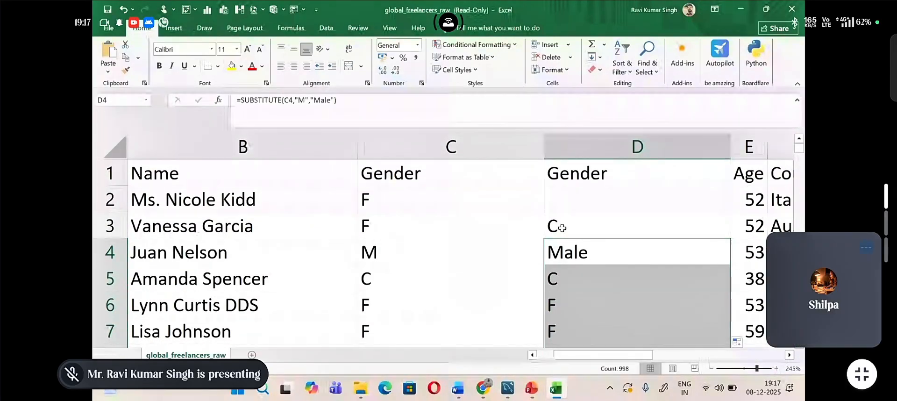
# Step: Enter the letter F as plain text in cell D2
pyautogui.click(562, 204)
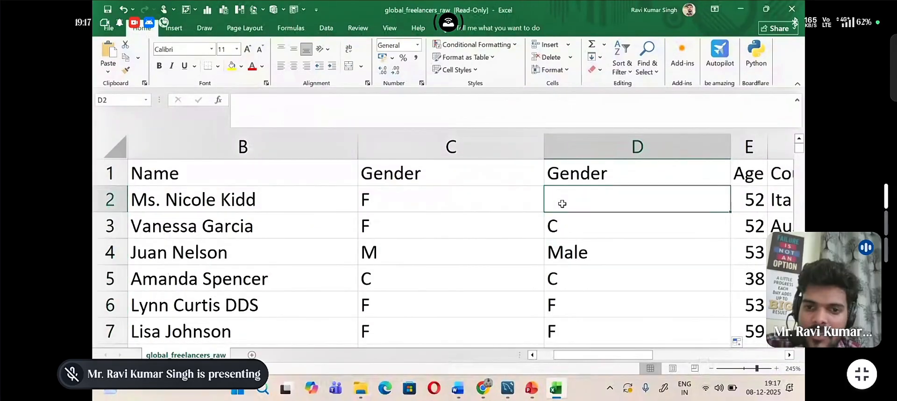
pyautogui.write('F')
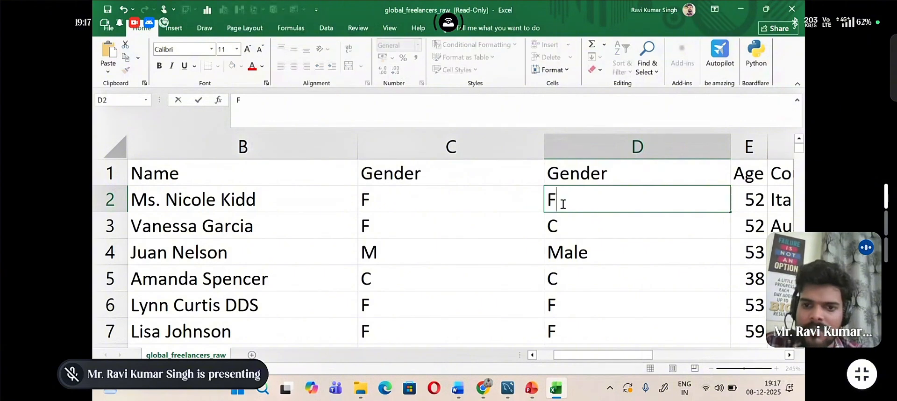
pyautogui.click(511, 232)
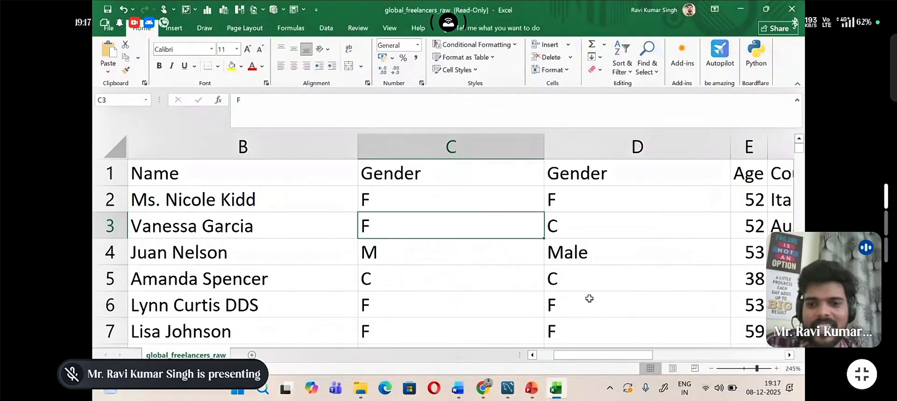
# Step: Clear the content of cell D2 and start a SUBSTITUTE function there
pyautogui.scroll(-6, 589, 298)
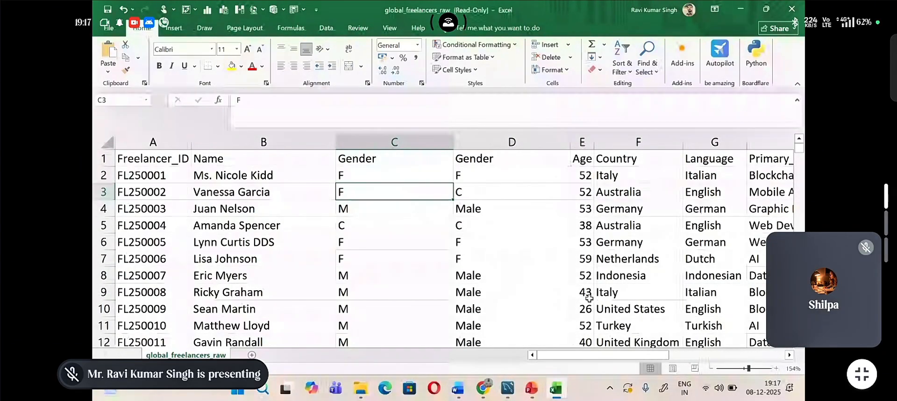
pyautogui.doubleClick(522, 177)
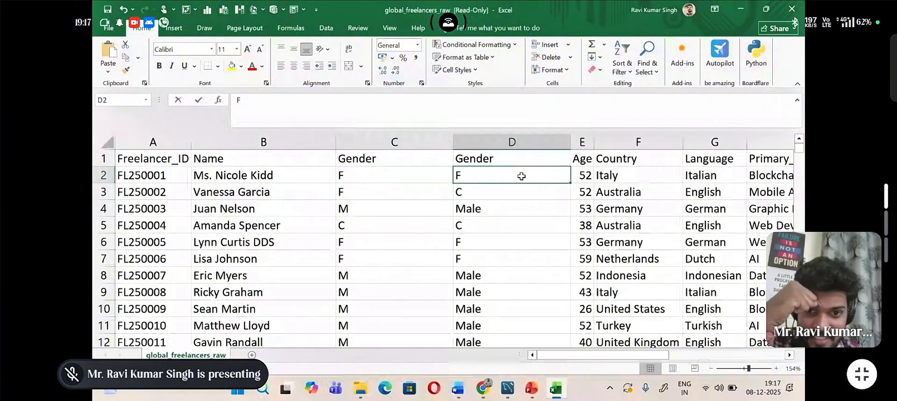
pyautogui.press('BackSpace')
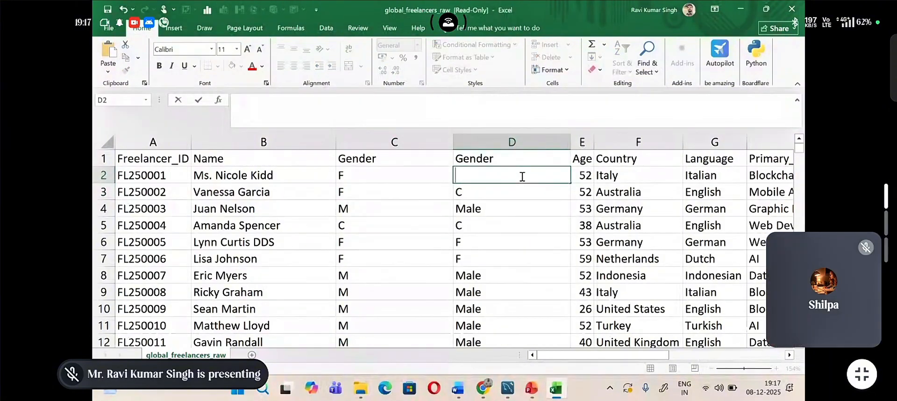
pyautogui.write('=')
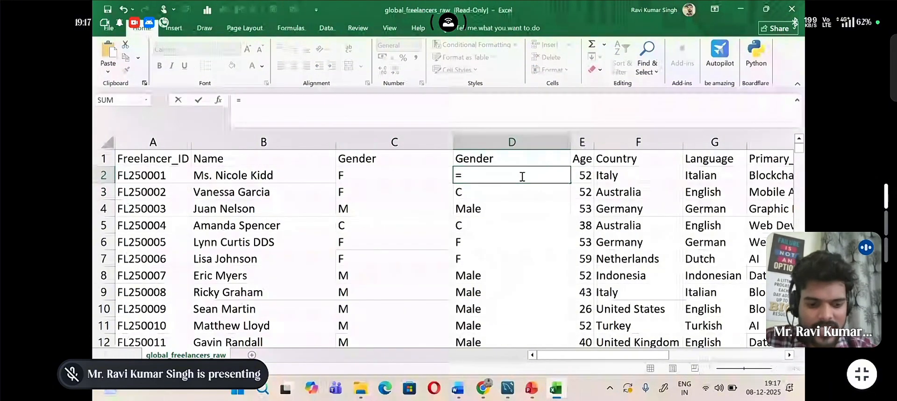
pyautogui.write('Sub')
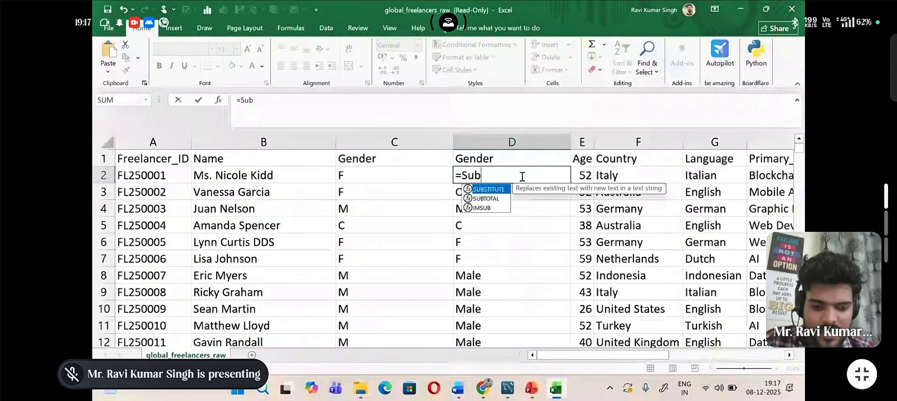
pyautogui.write('si')
pyautogui.press('BackSpace')
pyautogui.press('BackSpace')
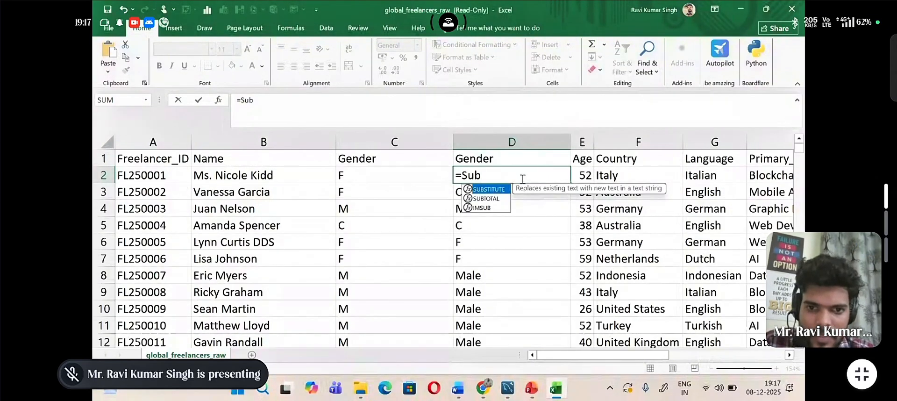
pyautogui.doubleClick(488, 190)
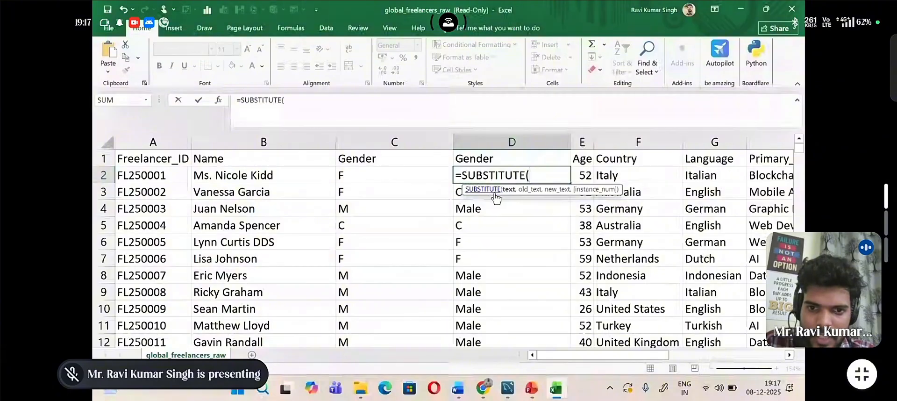
# Step: Complete the D2 formula as =SUBSTITUTE(C2,"F","Female") and fill it down the new Gender column
pyautogui.click(402, 176)
pyautogui.write(',"F')
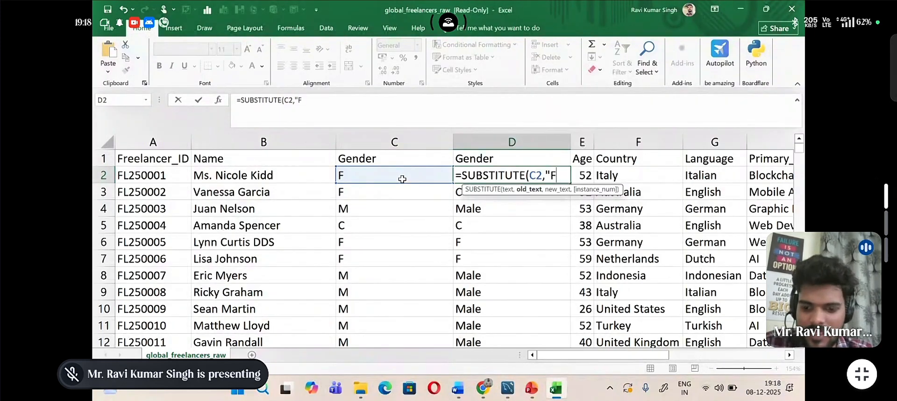
pyautogui.write('",')
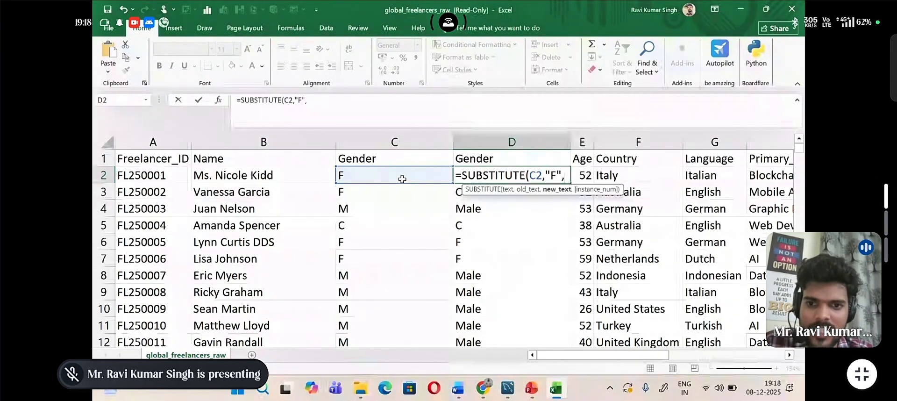
pyautogui.write('"')
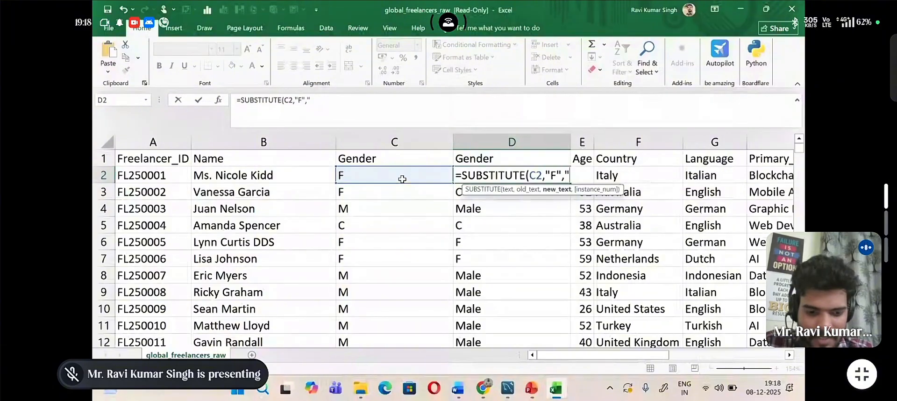
pyautogui.write('Femal')
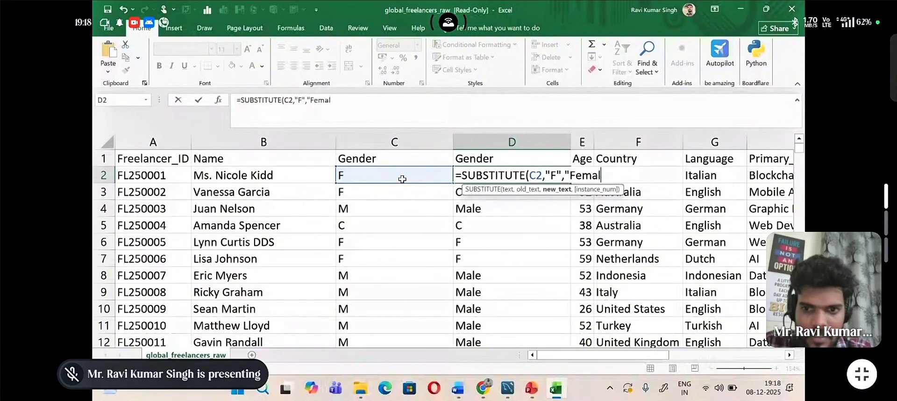
pyautogui.write('e"')
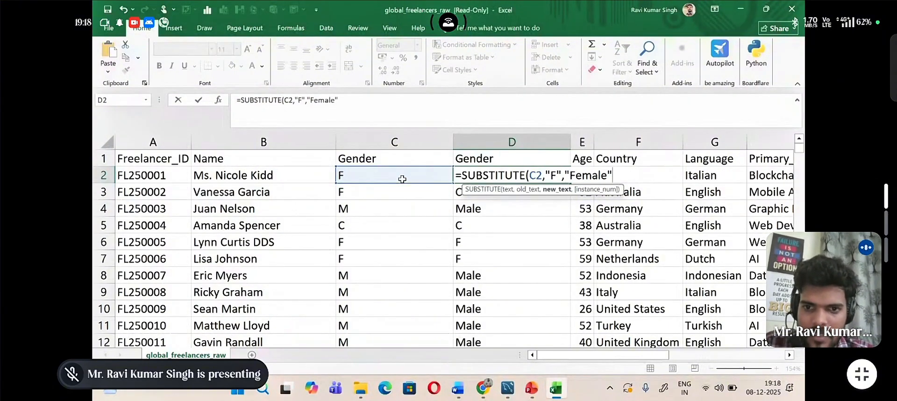
pyautogui.write(')')
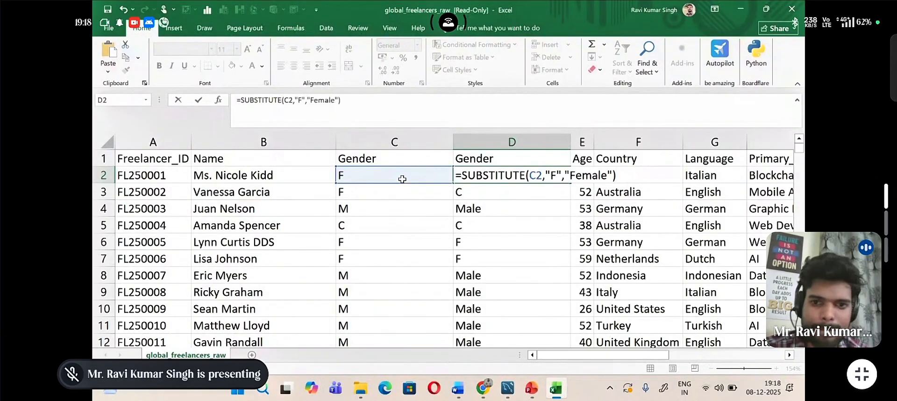
pyautogui.press('Return')
pyautogui.click(522, 180)
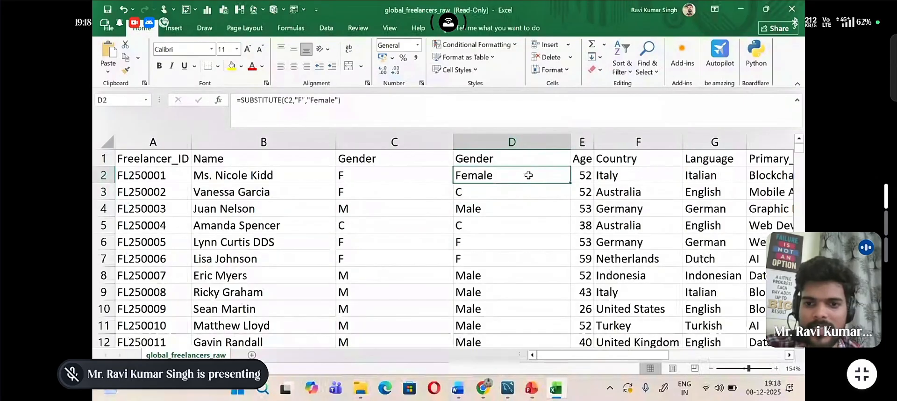
pyautogui.doubleClick(570, 183)
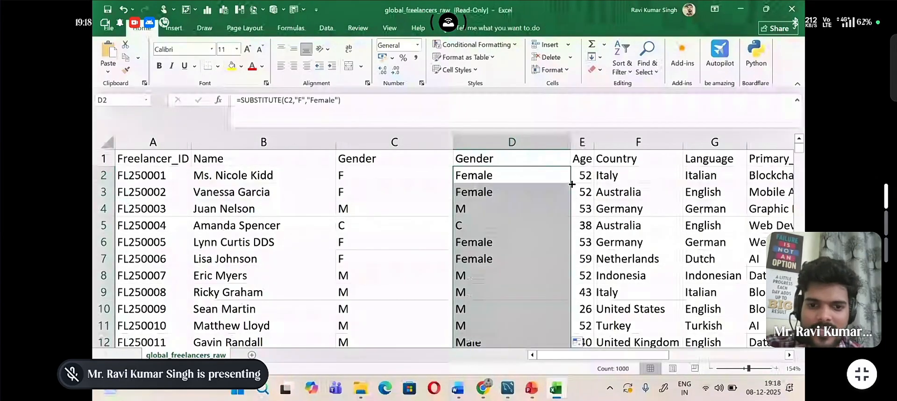
# Step: Nest a second SUBSTITUTE function inside the first one in the D2 formula, directly before the (C2,"F","Female") arguments
pyautogui.click(548, 176)
pyautogui.doubleClick(549, 176)
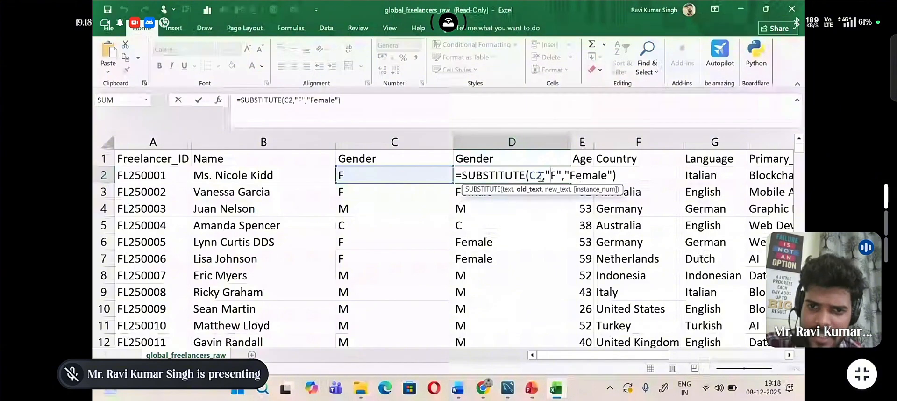
pyautogui.click(527, 176)
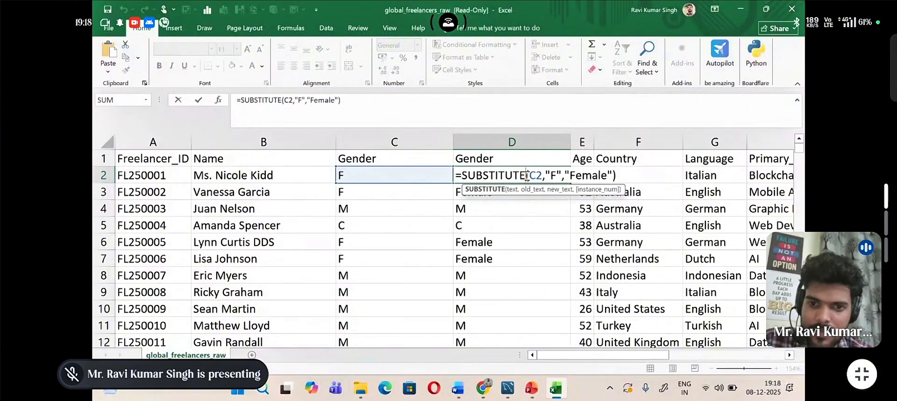
pyautogui.write('(')
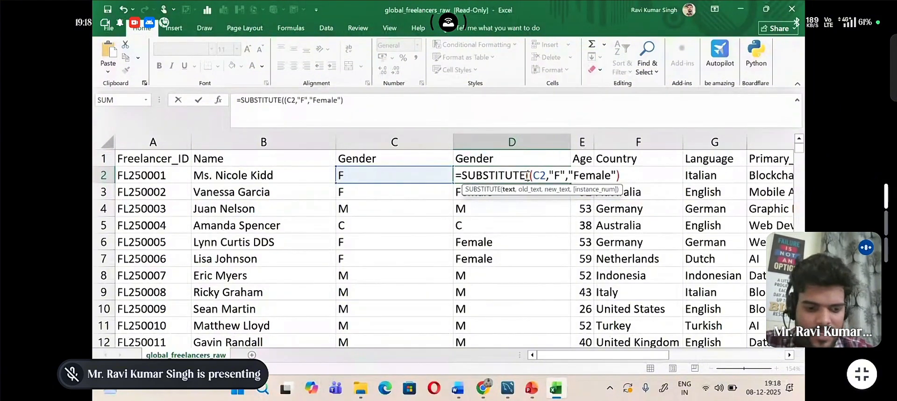
pyautogui.write('sub')
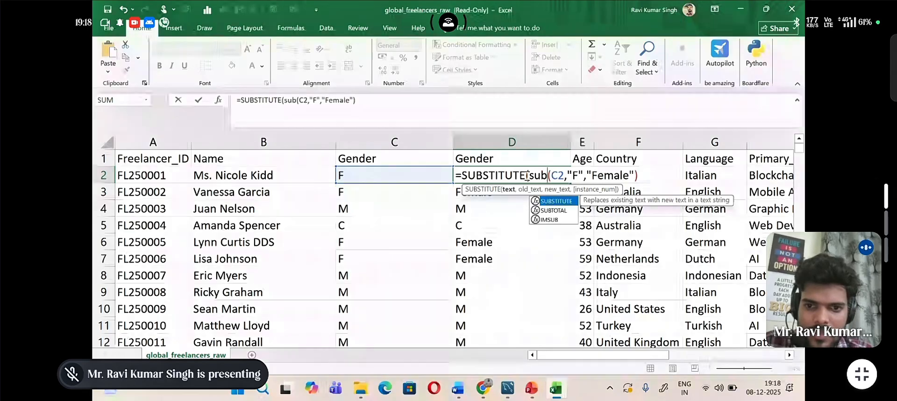
pyautogui.doubleClick(553, 201)
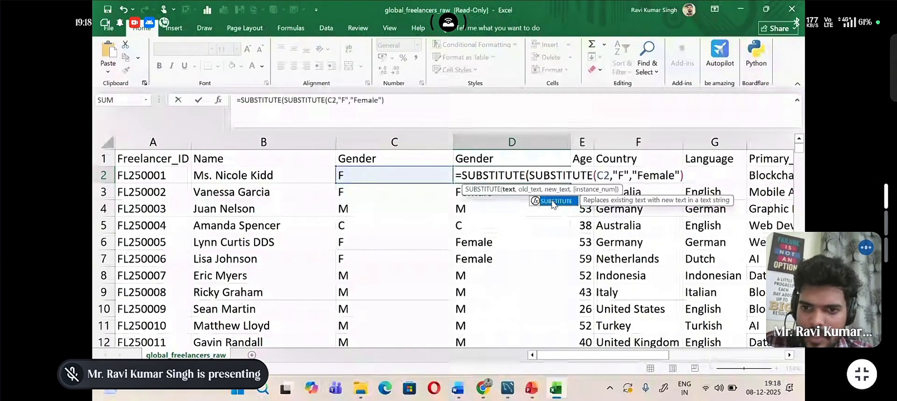
# Step: Complete D2 as =SUBSTITUTE(SUBSTITUTE(C2,"F","Female"),"M","Male") and fill it down the new Gender column
pyautogui.write(',')
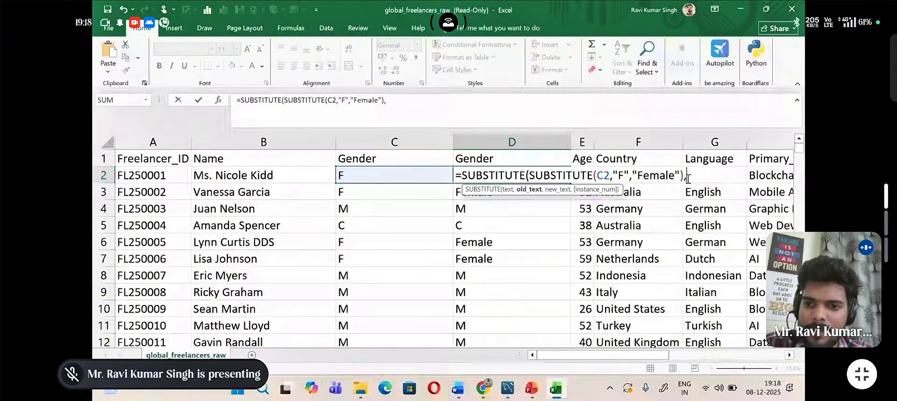
pyautogui.write('"')
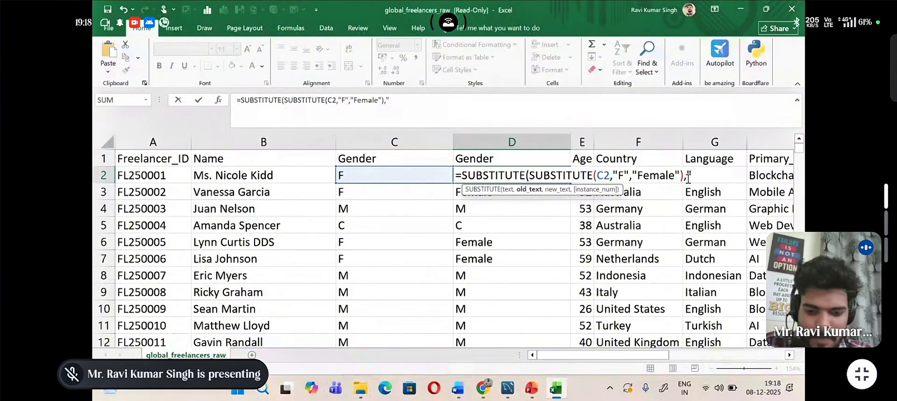
pyautogui.write('M"')
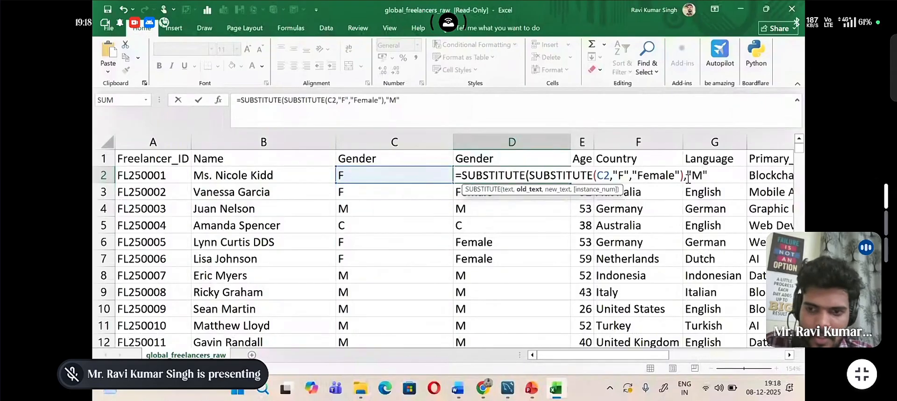
pyautogui.write(',"')
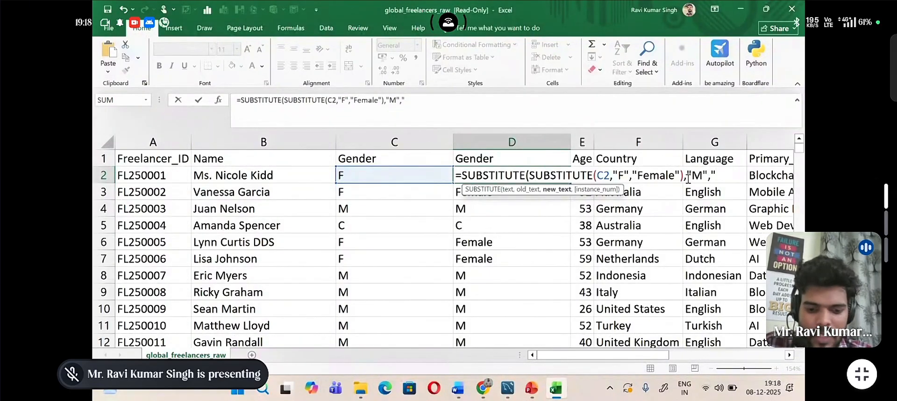
pyautogui.write('Male')
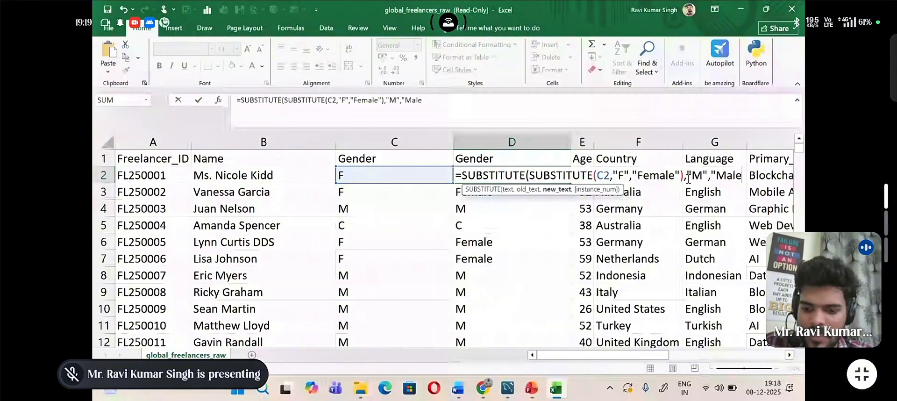
pyautogui.write('"')
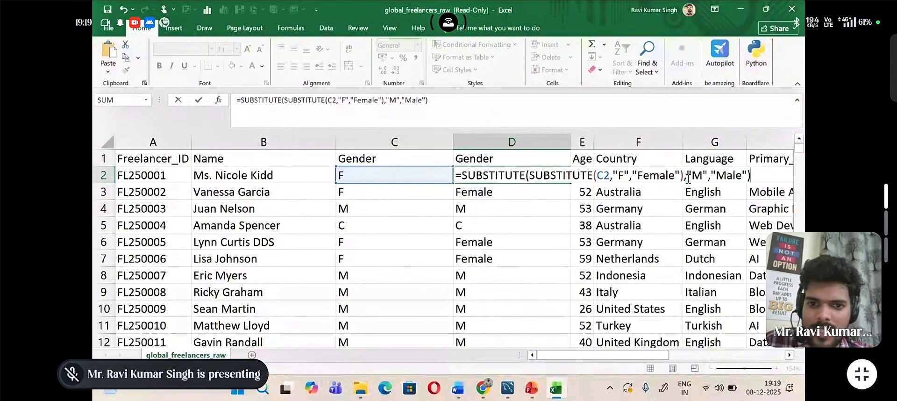
pyautogui.press('Return')
pyautogui.click(562, 171)
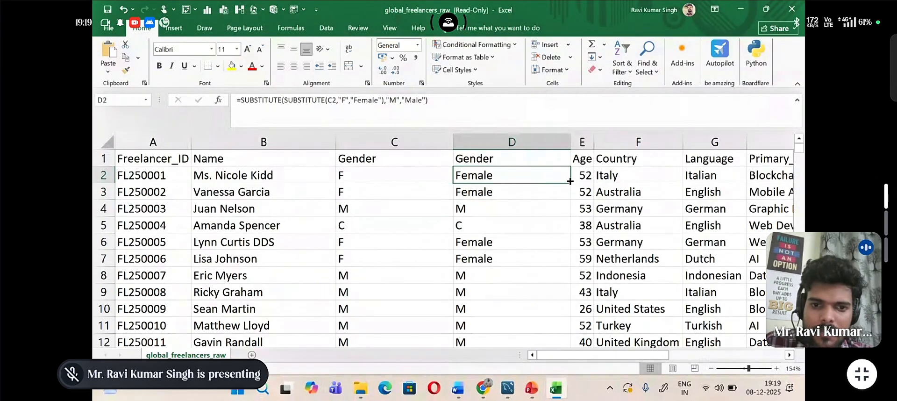
pyautogui.doubleClick(570, 182)
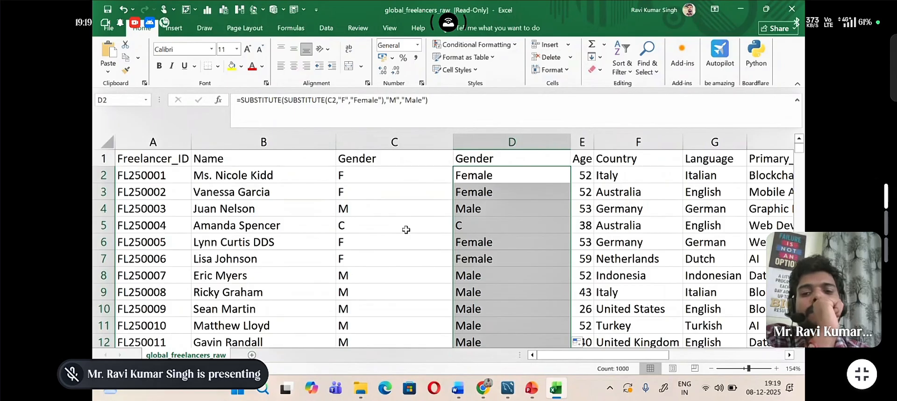
# Step: Open the formula in cell D2 for editing right after the inner SUBSTITUTE function name
pyautogui.click(494, 179)
pyautogui.doubleClick(495, 178)
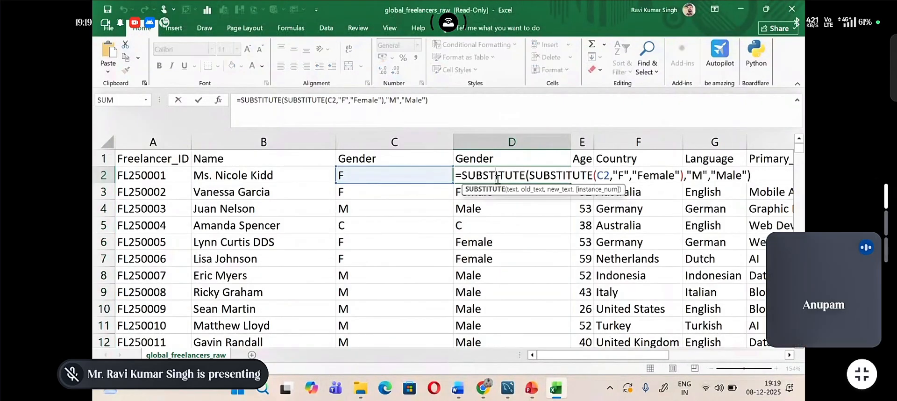
pyautogui.click(589, 175)
pyautogui.write('Subsi')
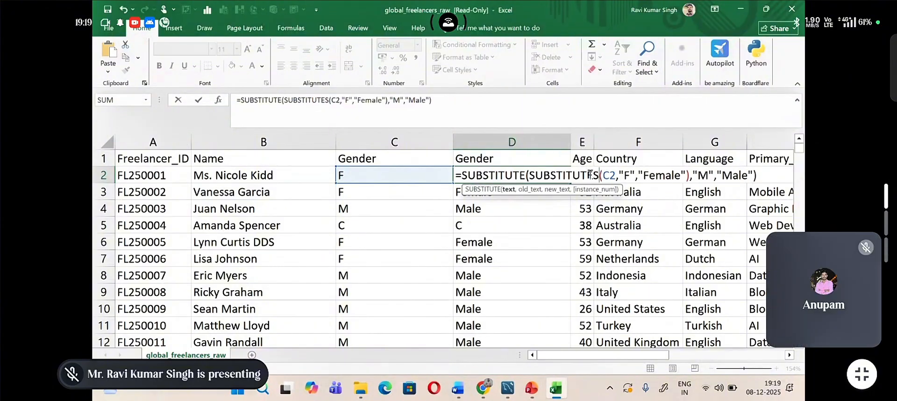
pyautogui.write('tu')
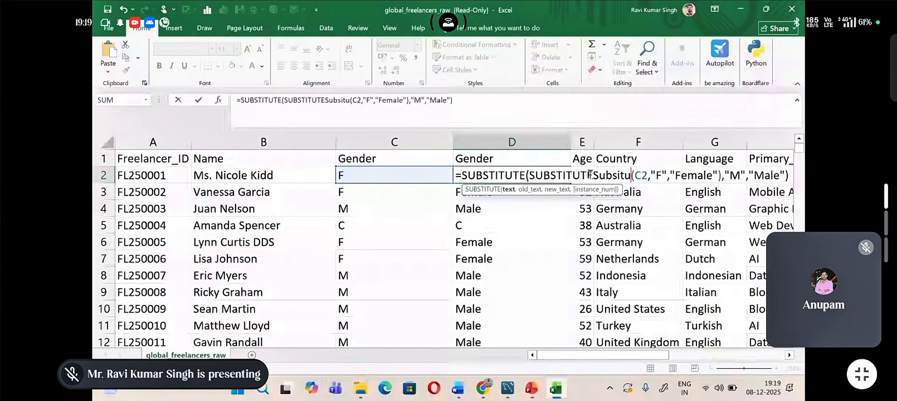
pyautogui.press('BackSpace')
pyautogui.press('BackSpace')
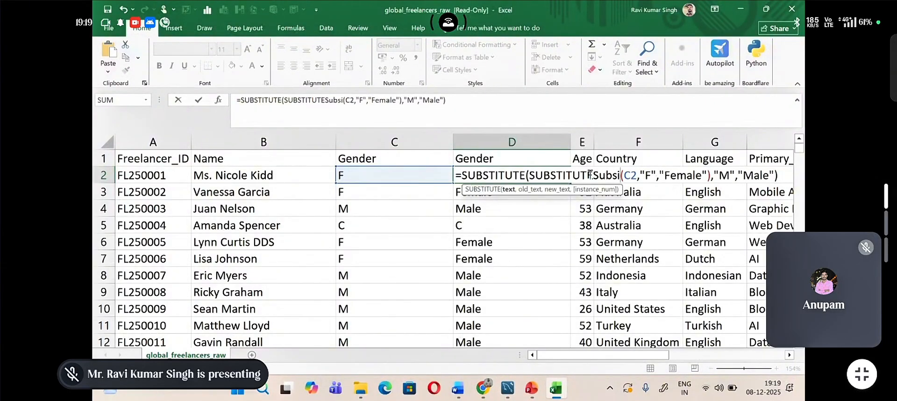
pyautogui.press('BackSpace')
pyautogui.press('BackSpace')
pyautogui.press('BackSpace')
pyautogui.press('BackSpace')
pyautogui.press('BackSpace')
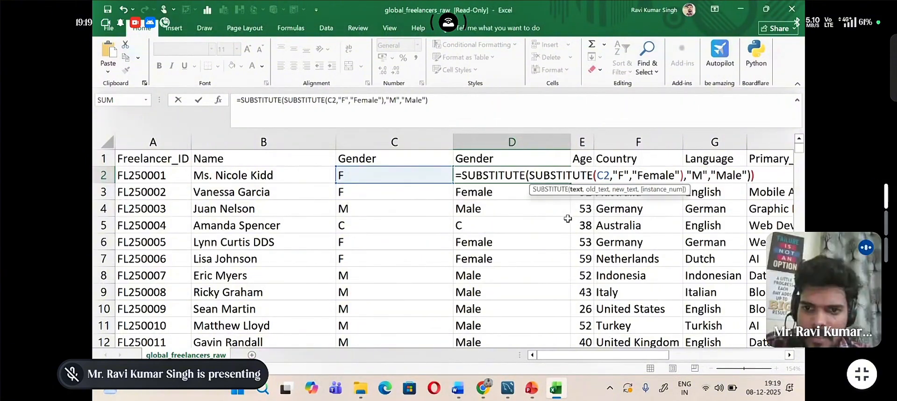
# Step: Nest a third SUBSTITUTE function inside the inner one in the D2 formula, directly before the (C2,"F","Female") arguments
pyautogui.write('(')
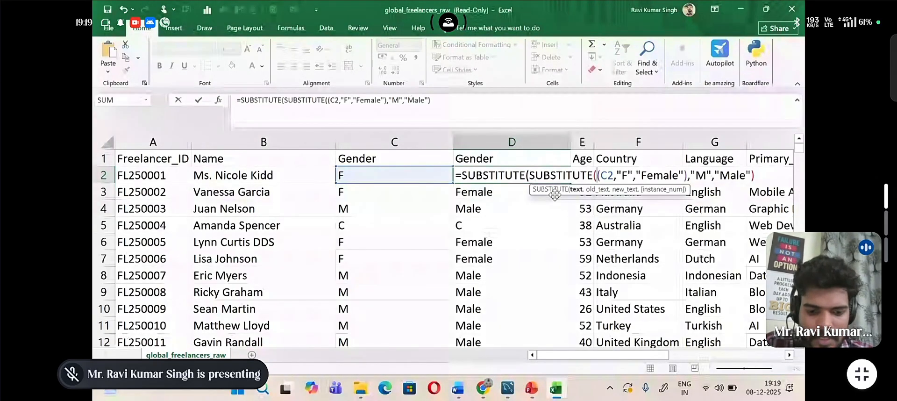
pyautogui.write('su')
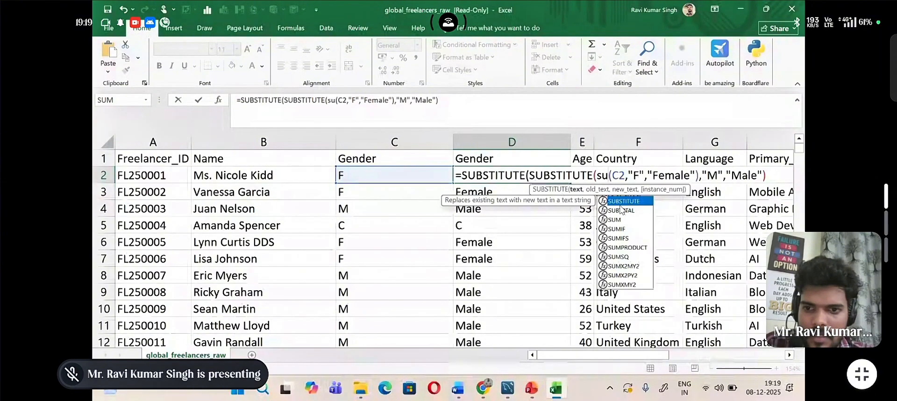
pyautogui.doubleClick(620, 202)
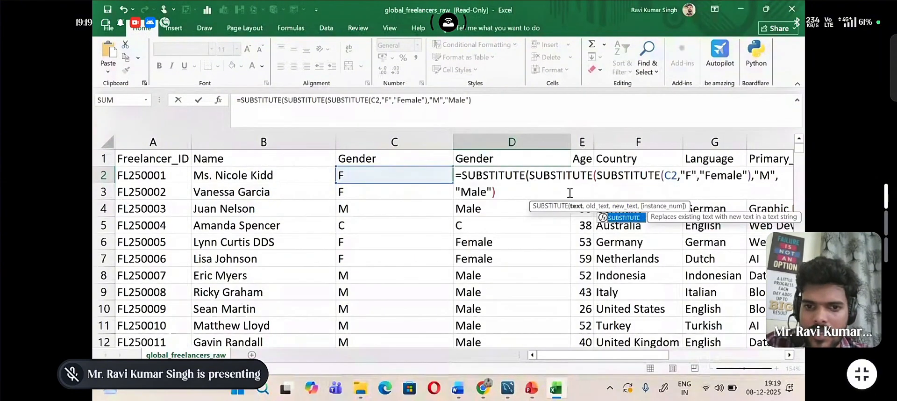
# Step: Complete D2 as =SUBSTITUTE(SUBSTITUTE(SUBSTITUTE(C2,"F","Female"),"M","Male"),"C","Custom") and fill it down the new Gender column
pyautogui.write(',')
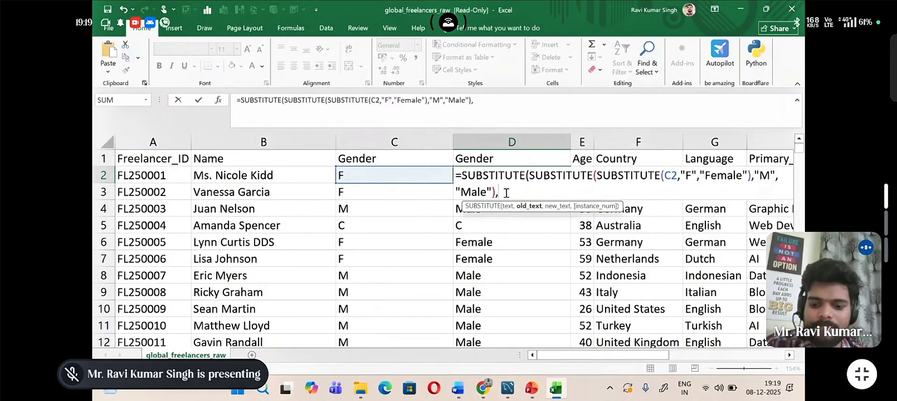
pyautogui.write('"')
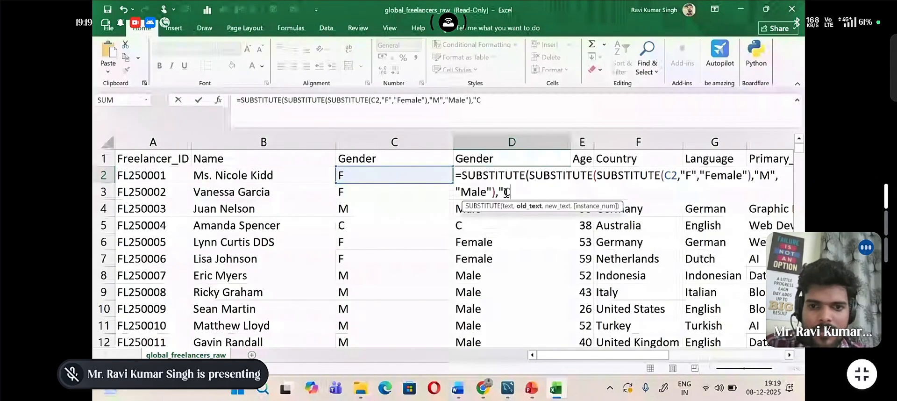
pyautogui.write('C"')
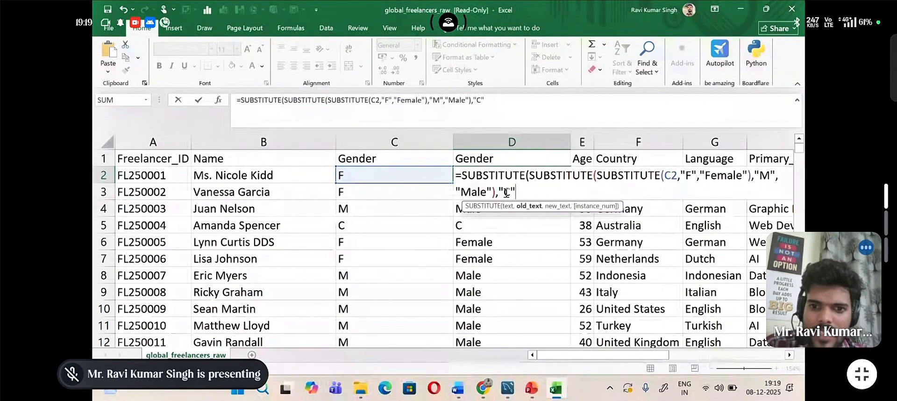
pyautogui.write(',')
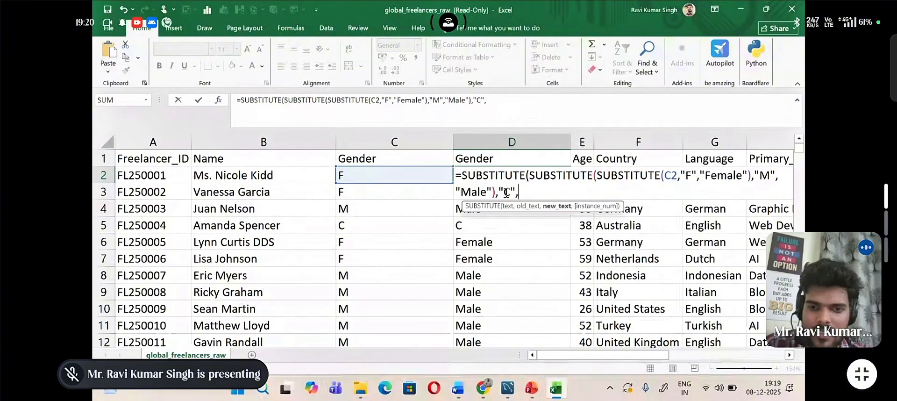
pyautogui.write('"Custo')
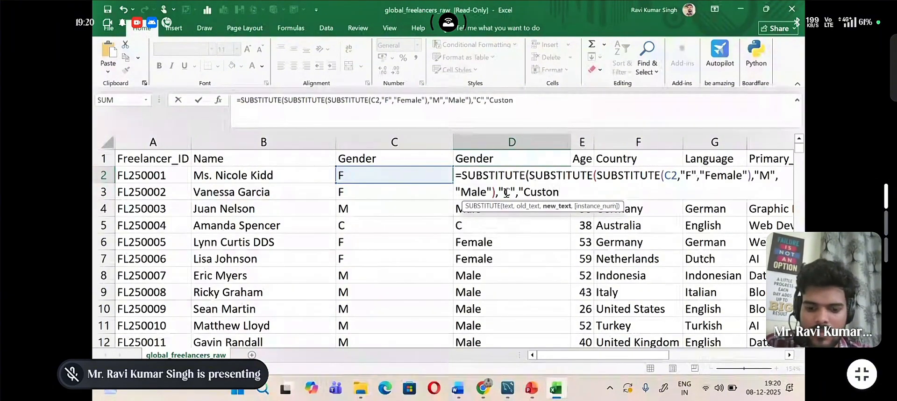
pyautogui.write('m')
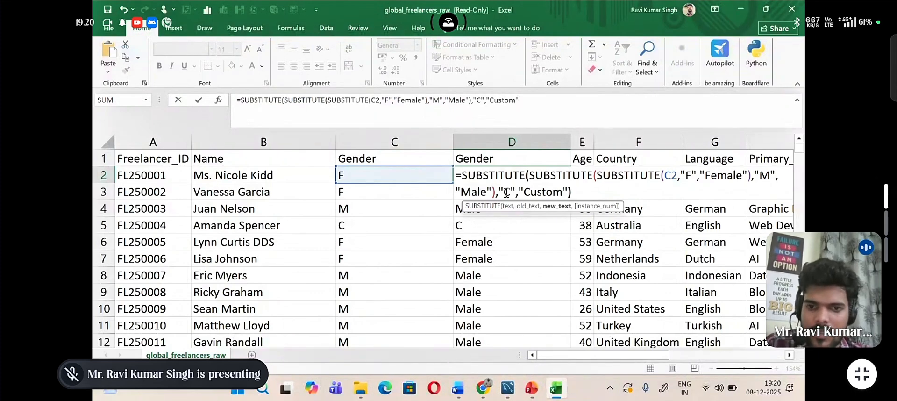
pyautogui.press('Return')
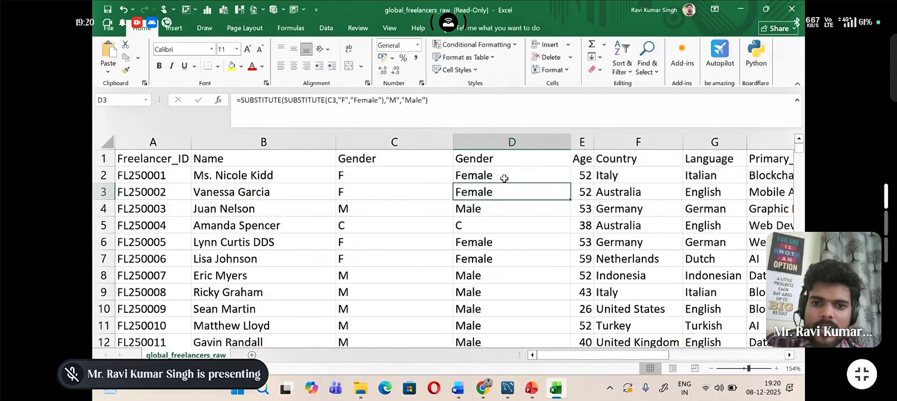
pyautogui.click(504, 178)
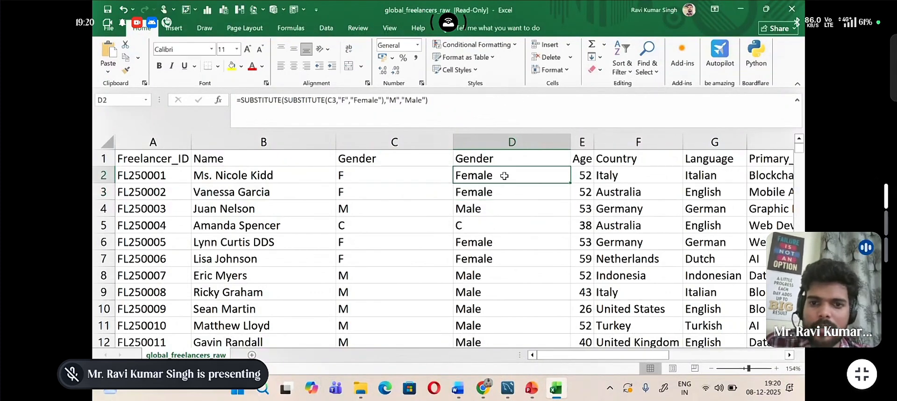
pyautogui.doubleClick(570, 183)
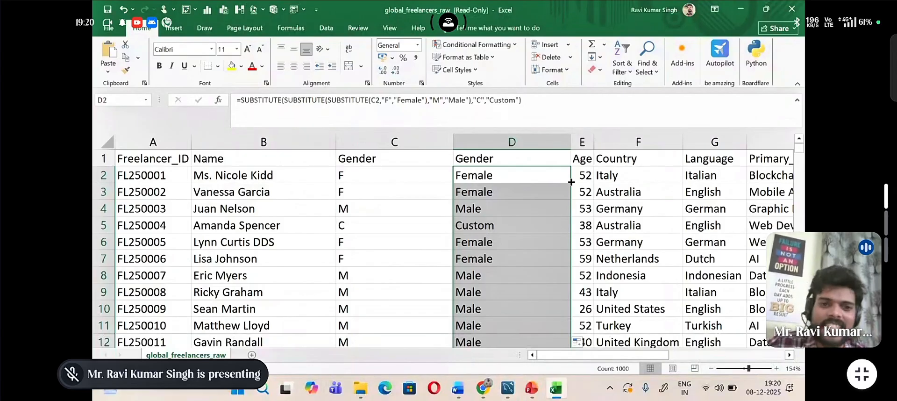
# Step: Change the original Gender value in cell C5 to a lowercase c
pyautogui.click(422, 224)
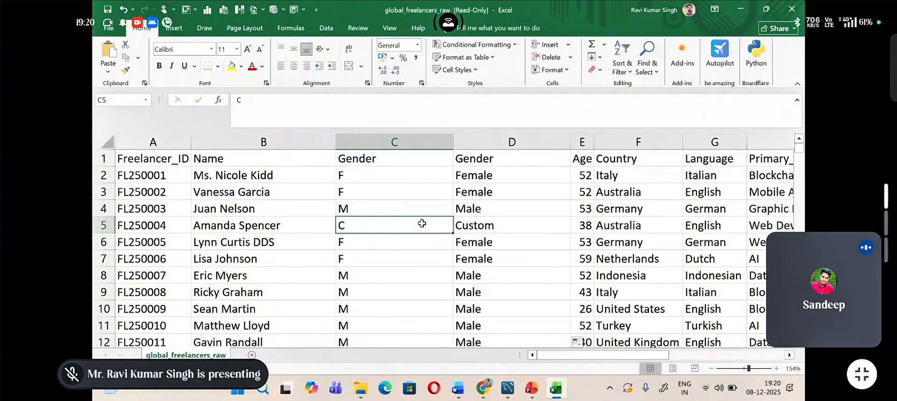
pyautogui.doubleClick(422, 223)
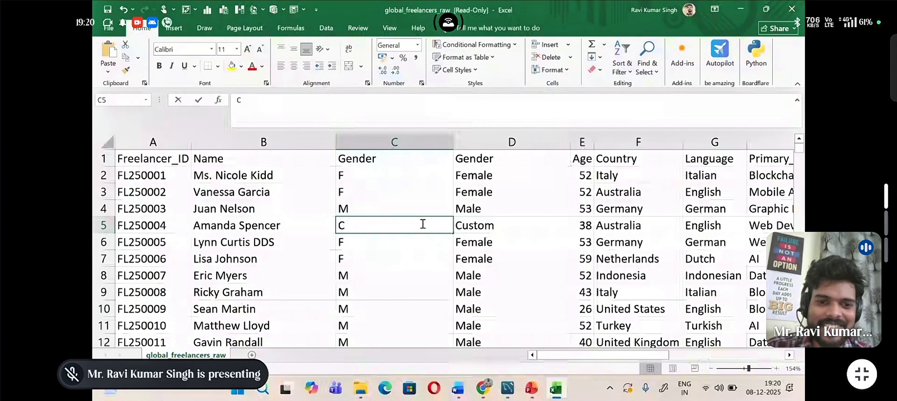
pyautogui.press('BackSpace')
pyautogui.write('c')
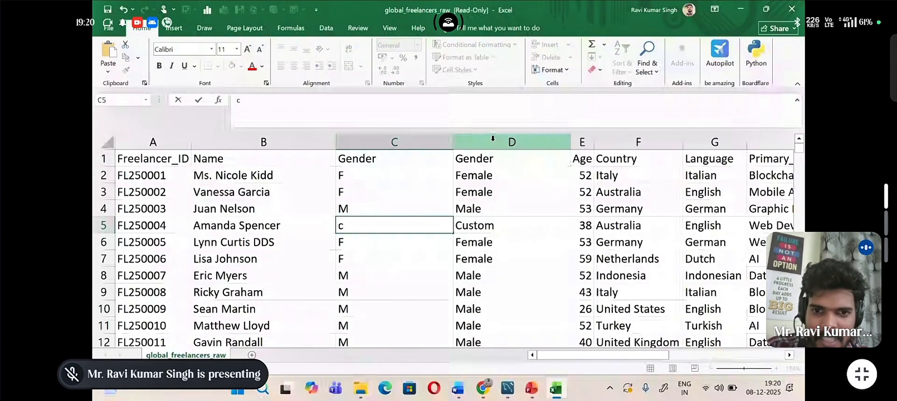
pyautogui.click(507, 175)
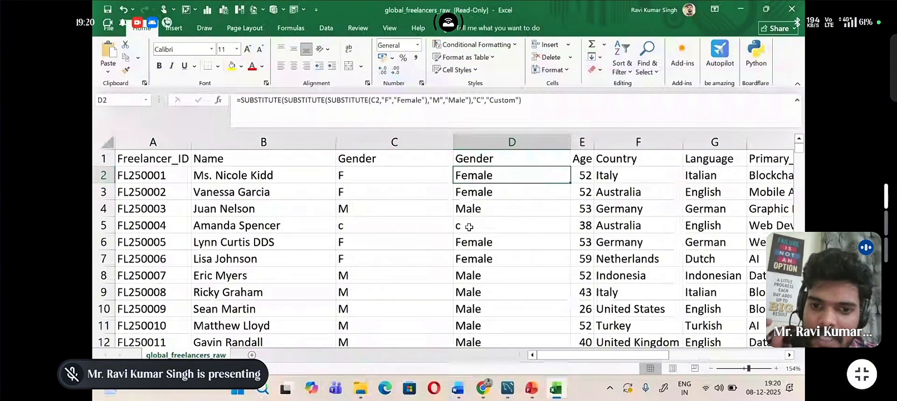
# Step: Change the text replaced by "Custom" in the D2 formula to lowercase "c" and fill the formula down the new Gender column
pyautogui.doubleClick(493, 176)
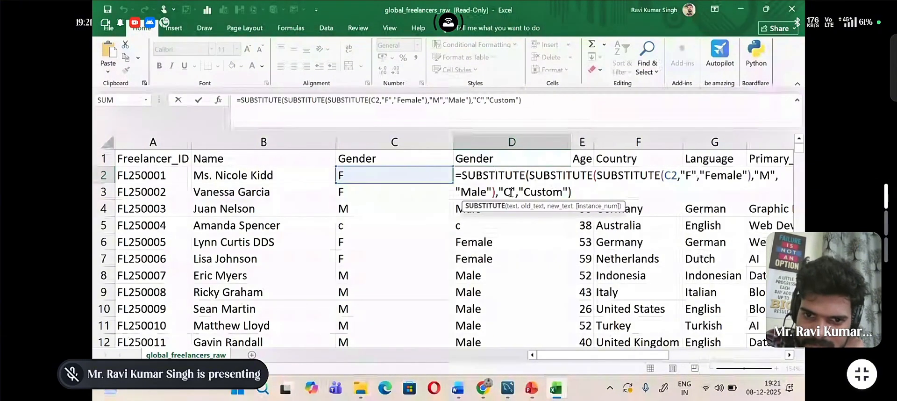
pyautogui.click(509, 191)
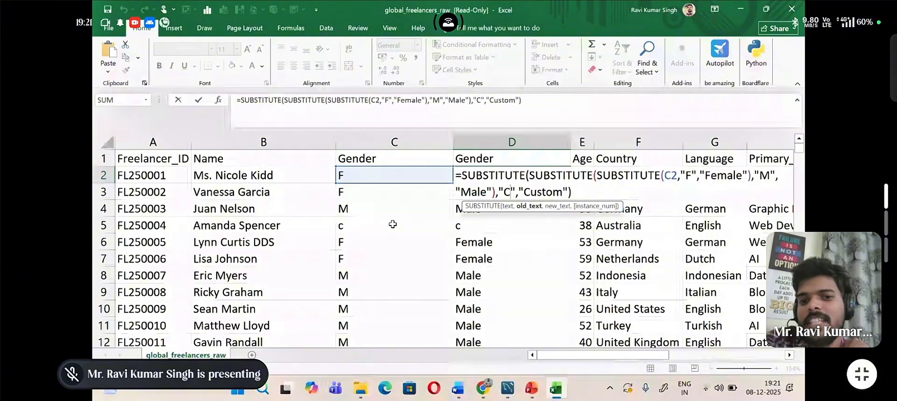
pyautogui.press('BackSpace')
pyautogui.write('c')
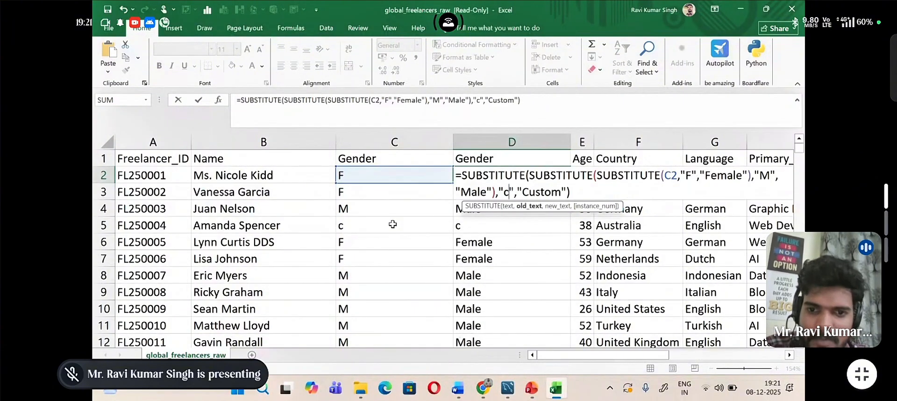
pyautogui.click(571, 192)
pyautogui.press('Return')
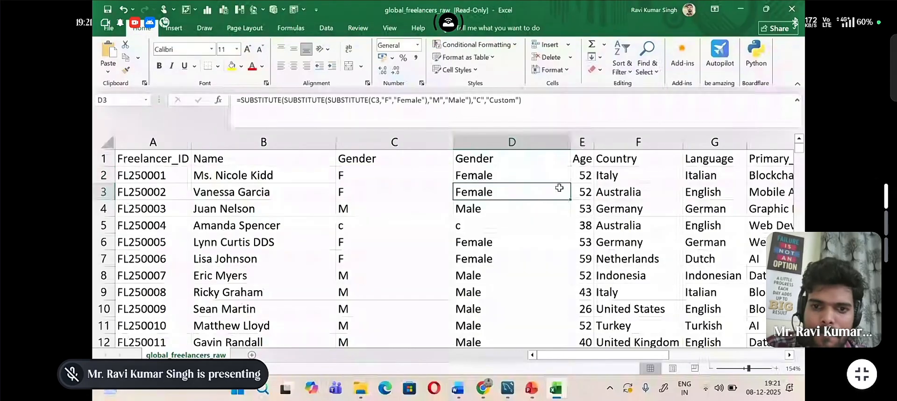
pyautogui.click(541, 169)
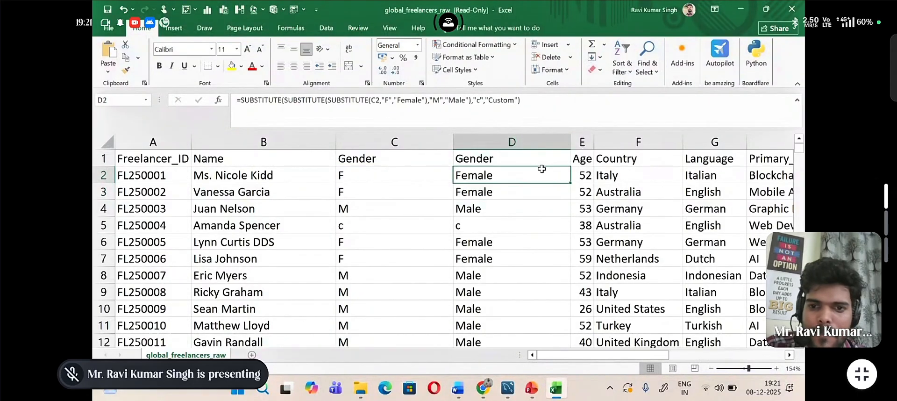
pyautogui.doubleClick(570, 183)
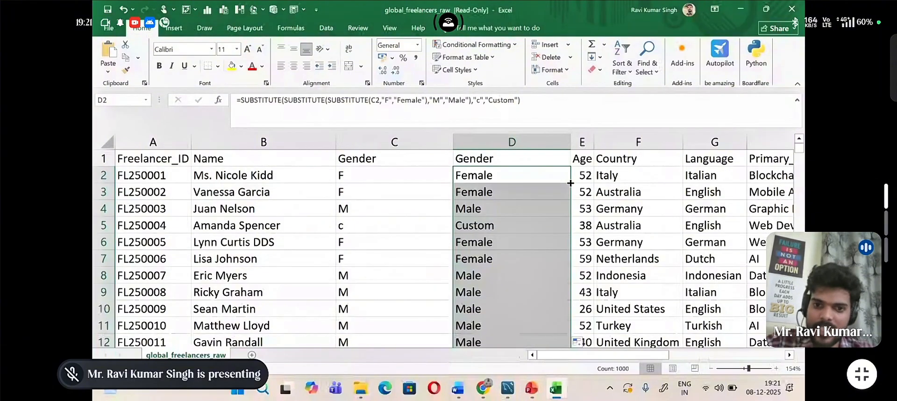
# Step: Set the original Gender value in cell C7 to an uppercase C
pyautogui.click(437, 231)
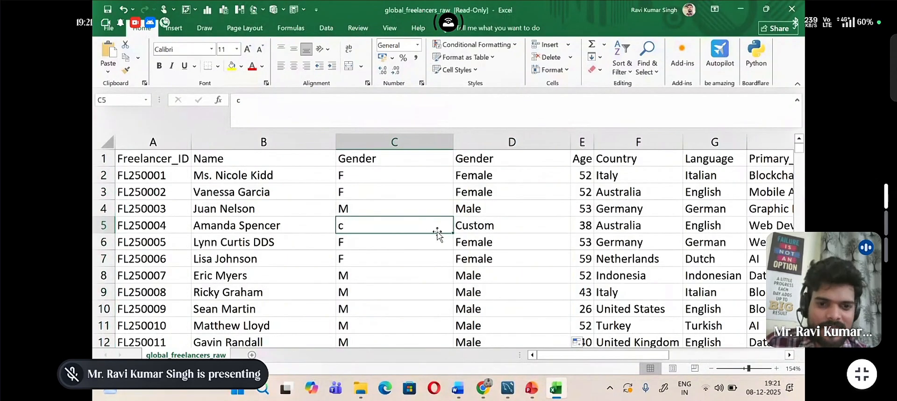
pyautogui.click(407, 260)
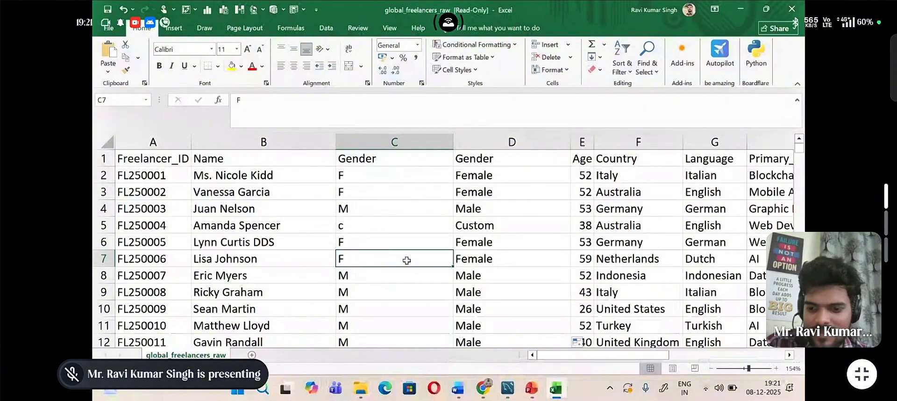
pyautogui.press('BackSpace')
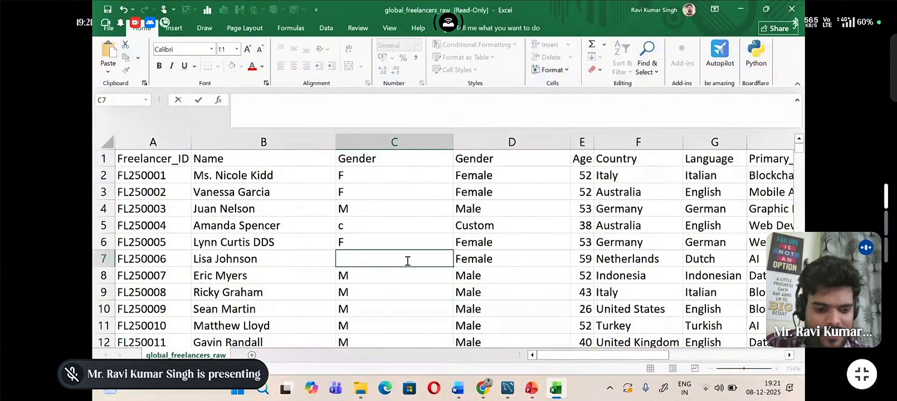
pyautogui.write('C')
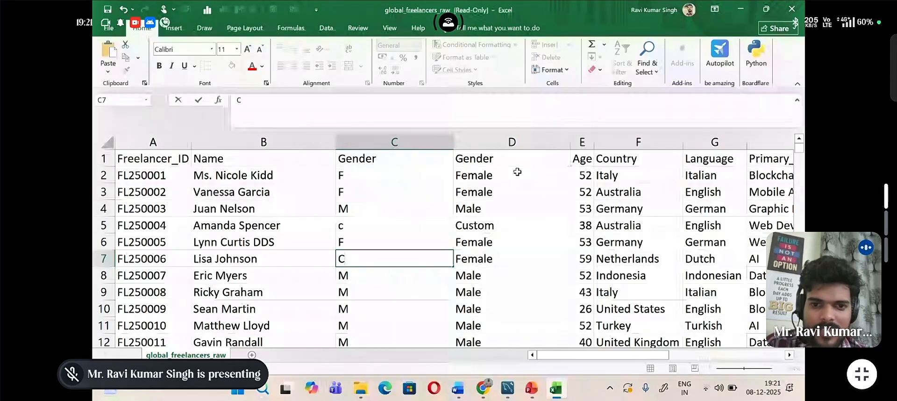
pyautogui.click(517, 172)
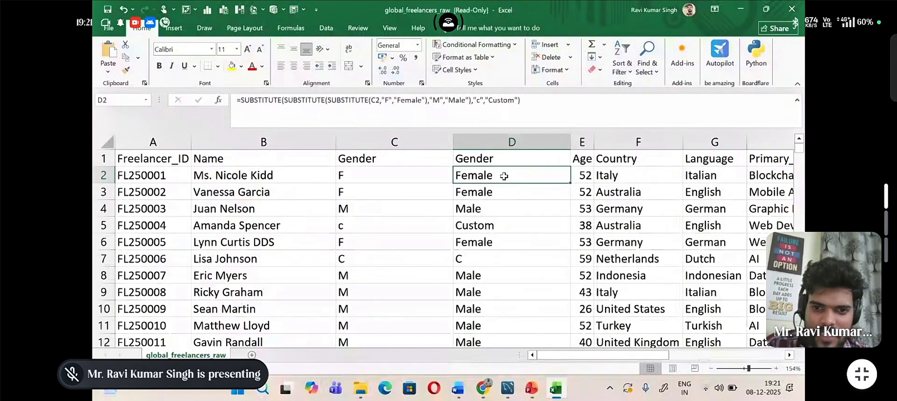
# Step: Nest a fourth SUBSTITUTE function directly around the C2 reference in the D2 formula
pyautogui.doubleClick(504, 175)
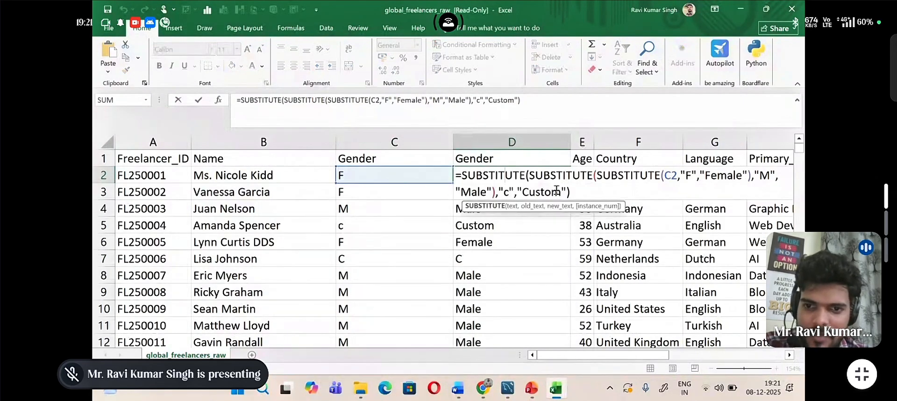
pyautogui.click(660, 175)
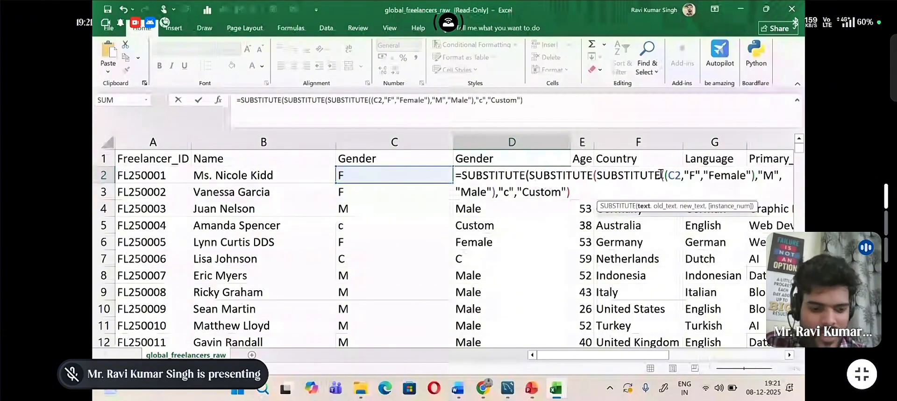
pyautogui.write('Sub')
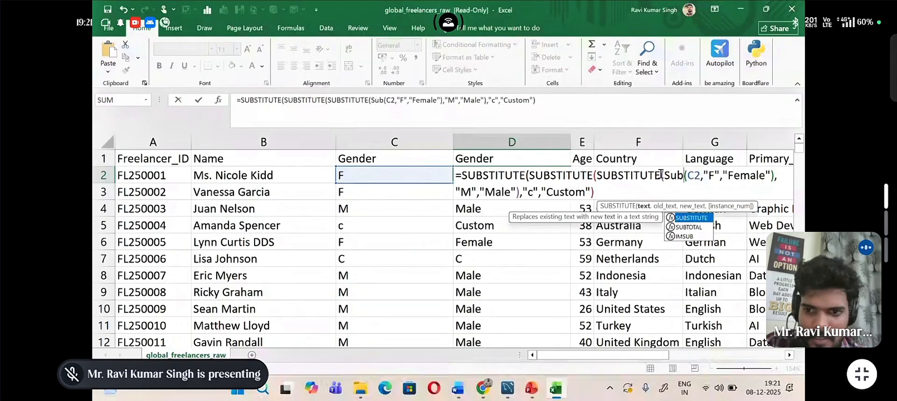
pyautogui.doubleClick(696, 218)
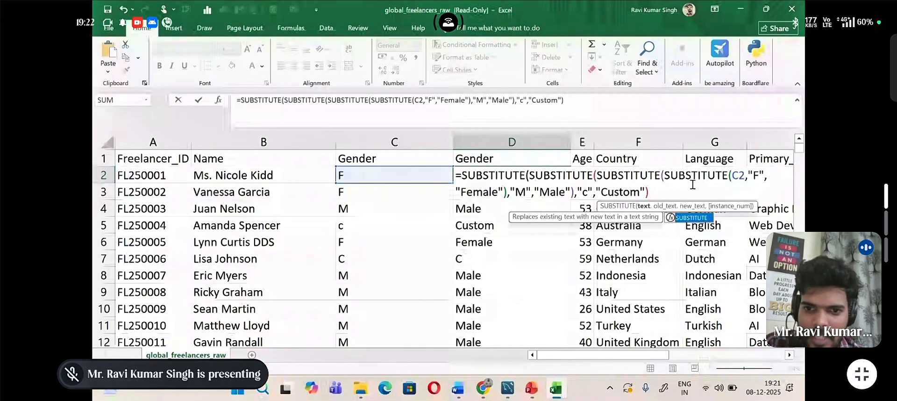
pyautogui.click(654, 190)
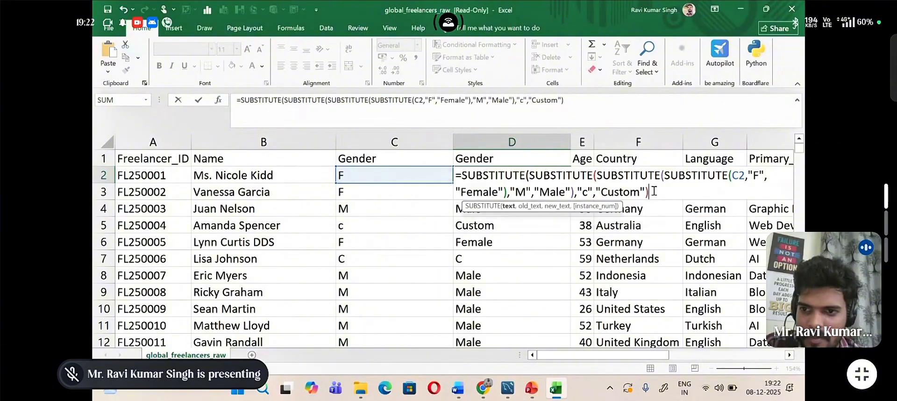
# Step: Finish the D2 formula with an outer replacement of "C" by "Custom" and fill it down the new Gender column
pyautogui.write(',')
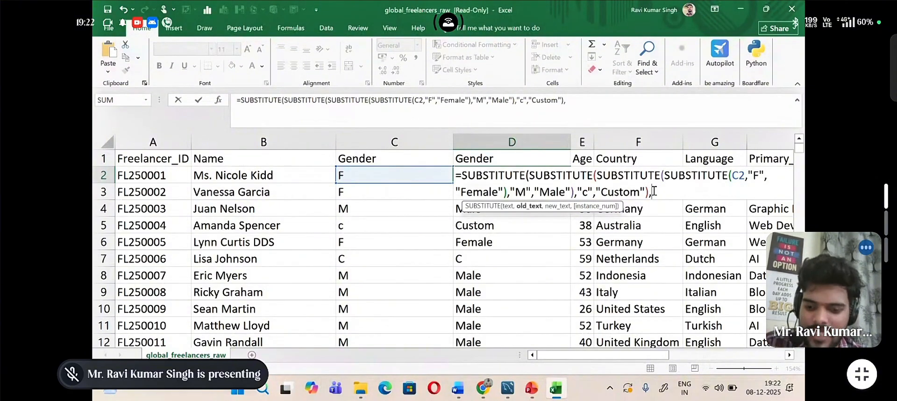
pyautogui.write('"C')
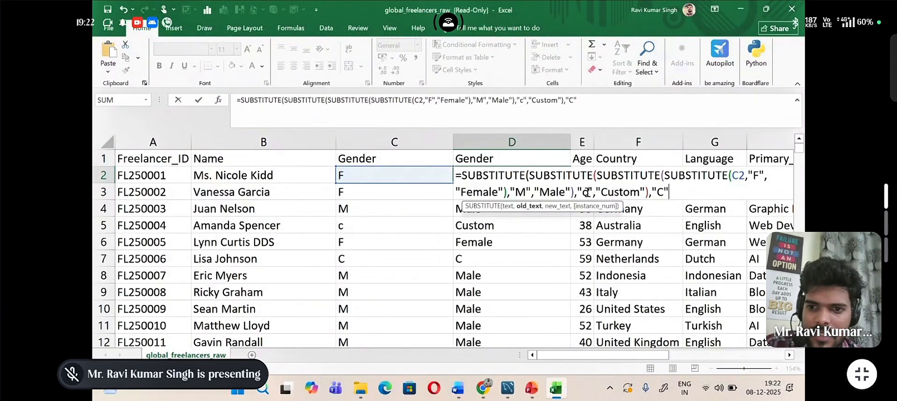
pyautogui.write(',')
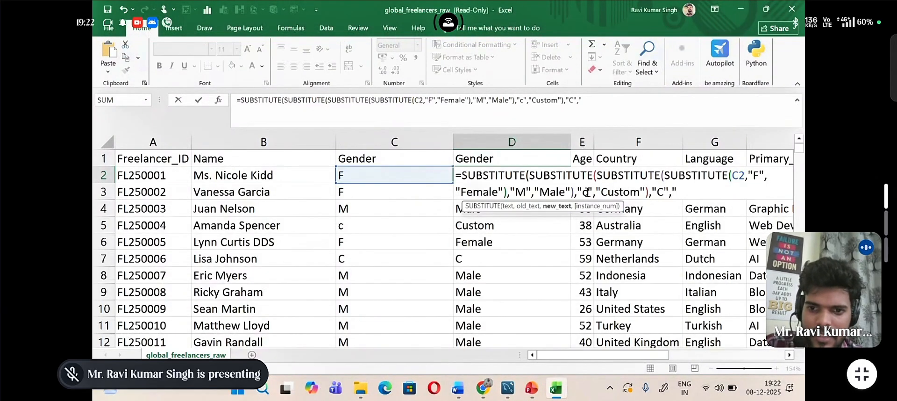
pyautogui.write('"Cus')
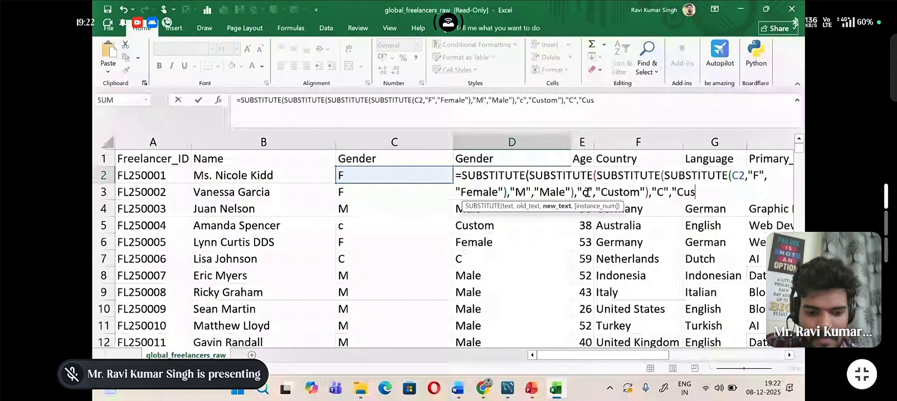
pyautogui.write('tom"')
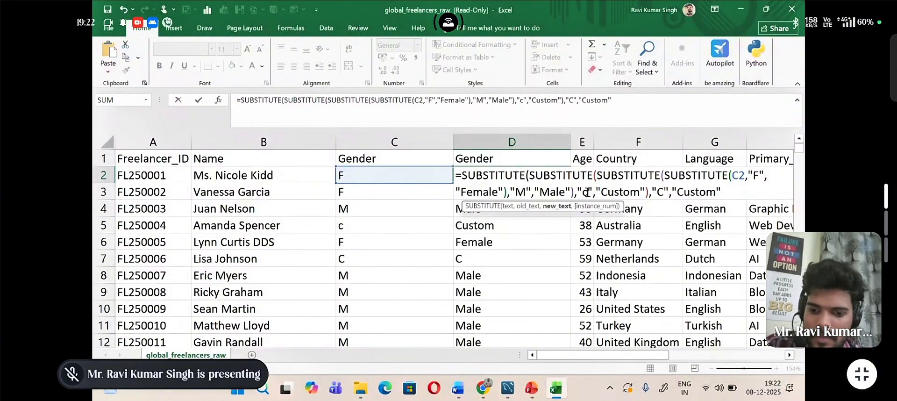
pyautogui.write(')')
pyautogui.press('Return')
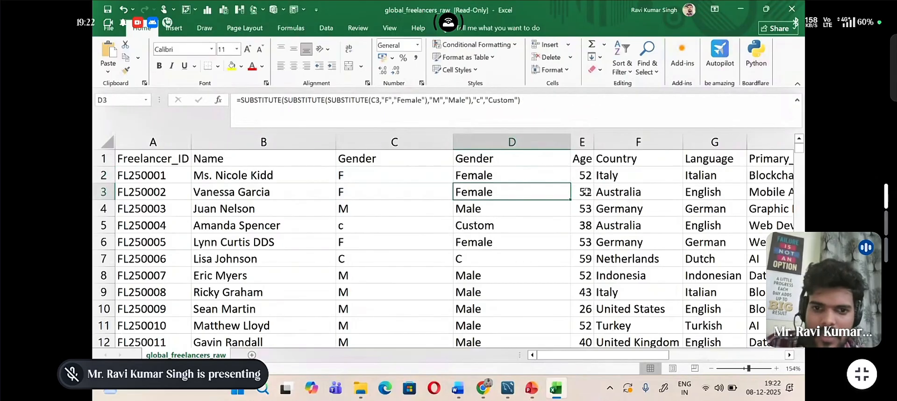
pyautogui.click(515, 174)
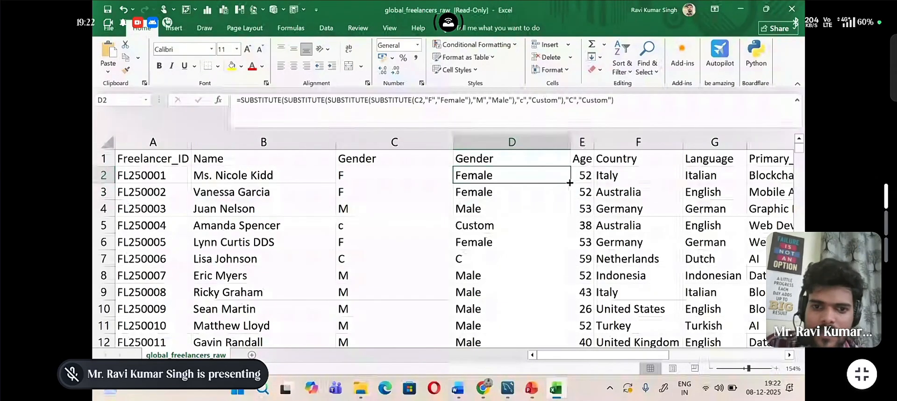
pyautogui.doubleClick(572, 182)
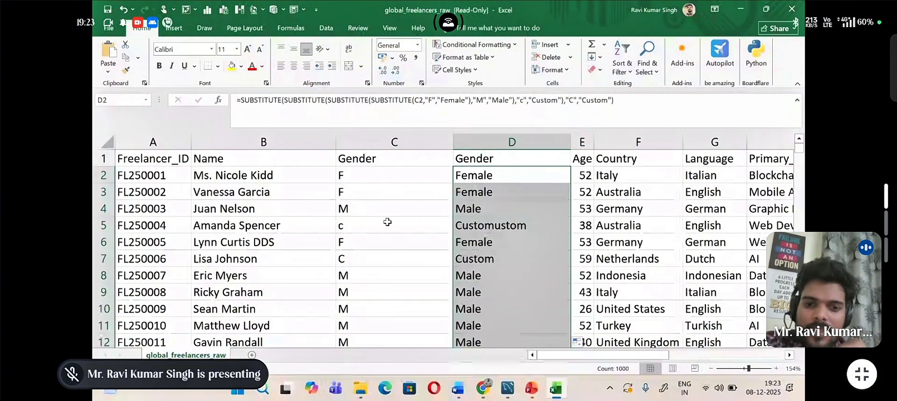
# Step: Review the nested SUBSTITUTE formula in D2, checking its replacement pairs for lowercase and uppercase C
pyautogui.doubleClick(504, 177)
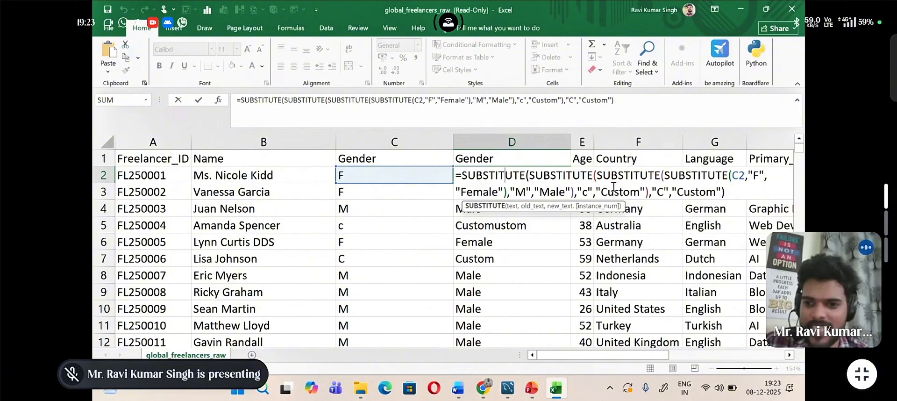
pyautogui.click(727, 193)
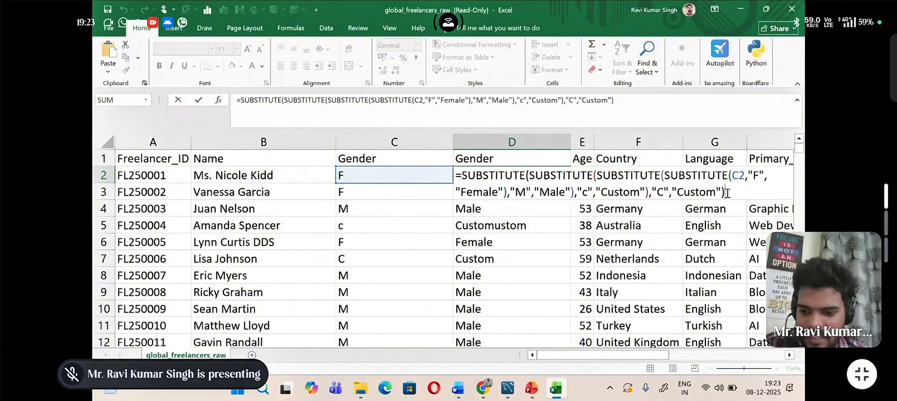
pyautogui.press('Return')
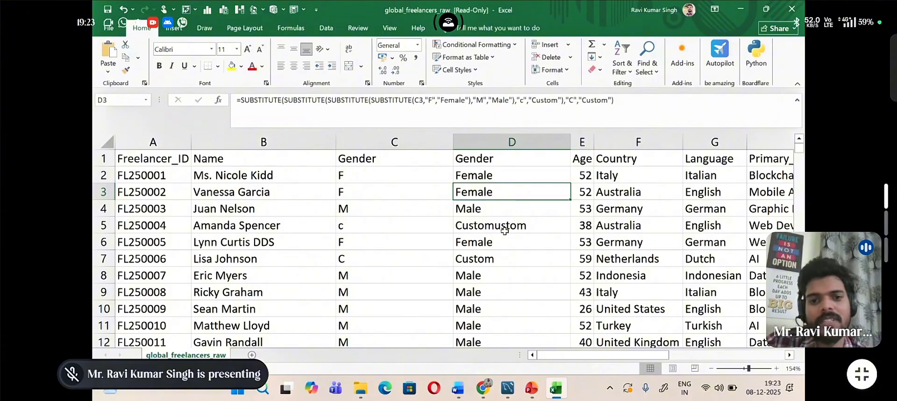
pyautogui.click(514, 173)
pyautogui.doubleClick(514, 173)
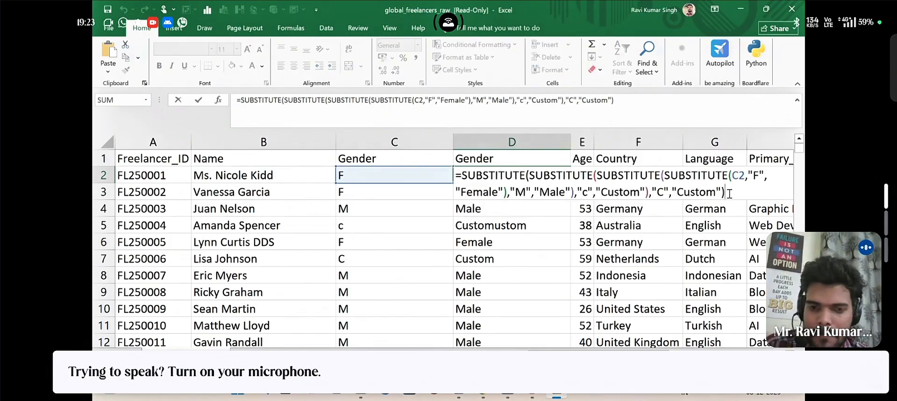
pyautogui.press('Return')
# Step: Refill D2 down the new Gender column and convert the column's formulas to plain values
pyautogui.click(547, 175)
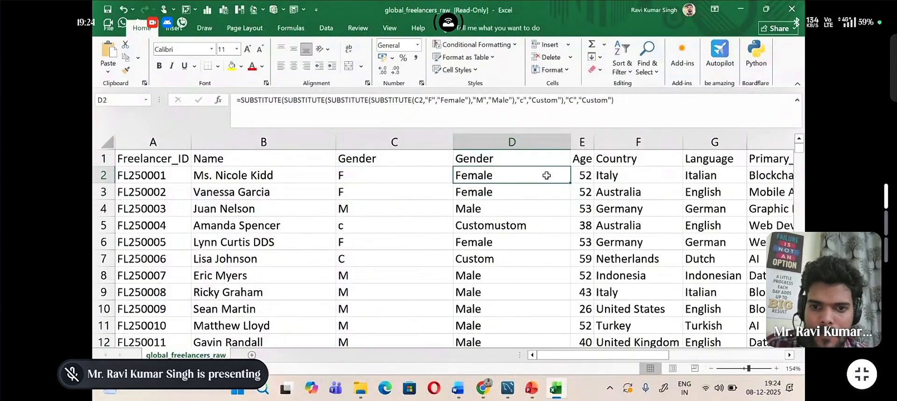
pyautogui.doubleClick(570, 183)
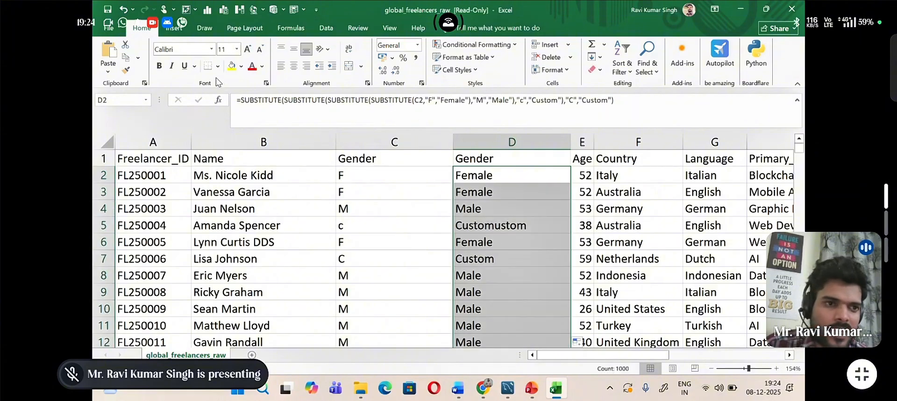
pyautogui.click(127, 71)
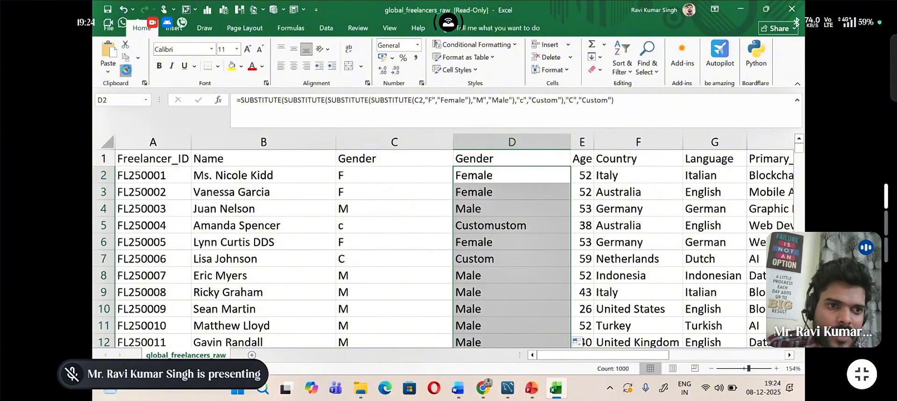
pyautogui.click(109, 71)
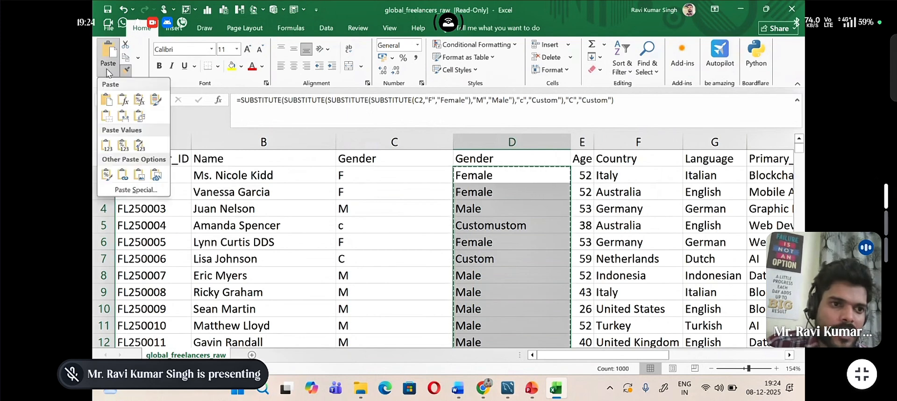
pyautogui.click(106, 148)
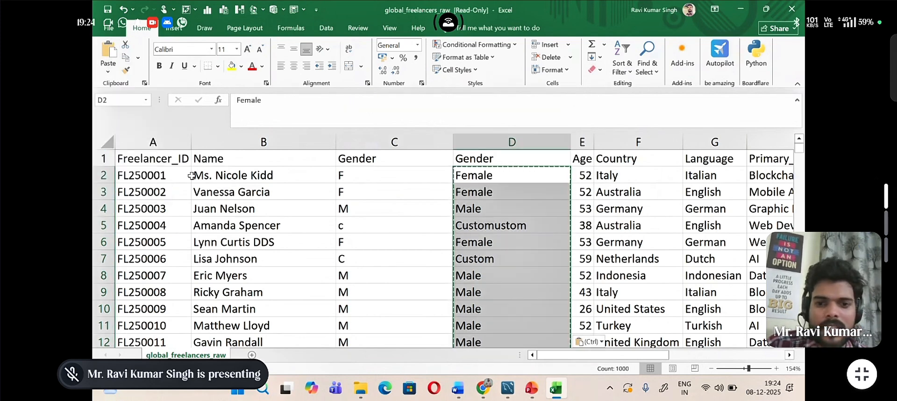
pyautogui.click(486, 244)
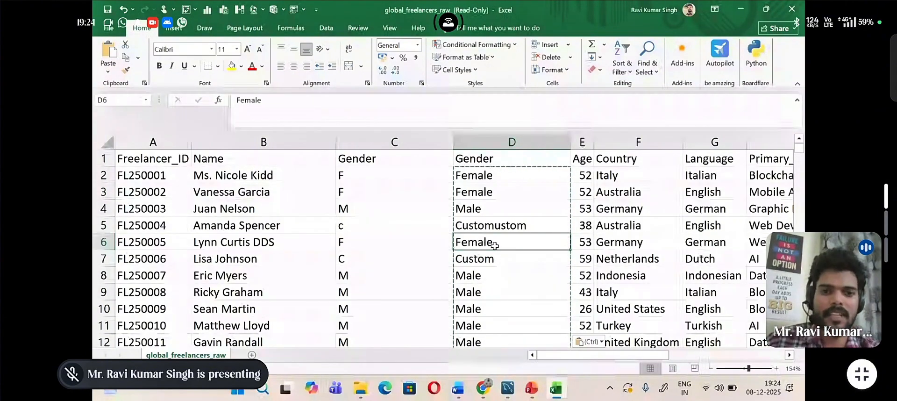
pyautogui.click(393, 140)
pyautogui.rightClick(394, 143)
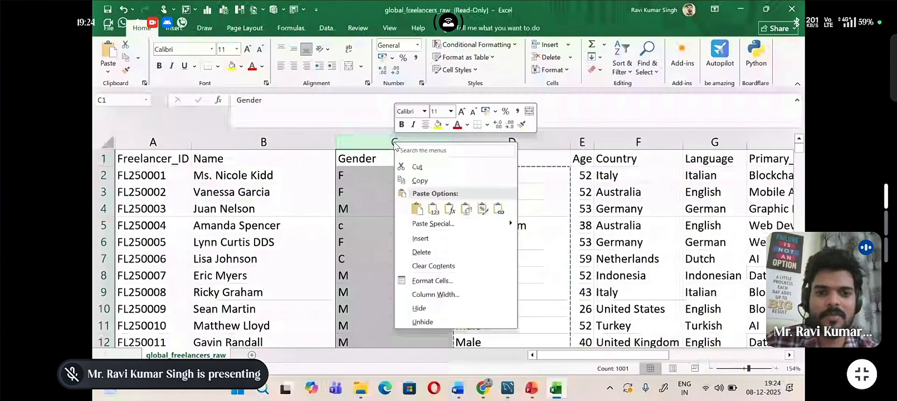
pyautogui.click(369, 157)
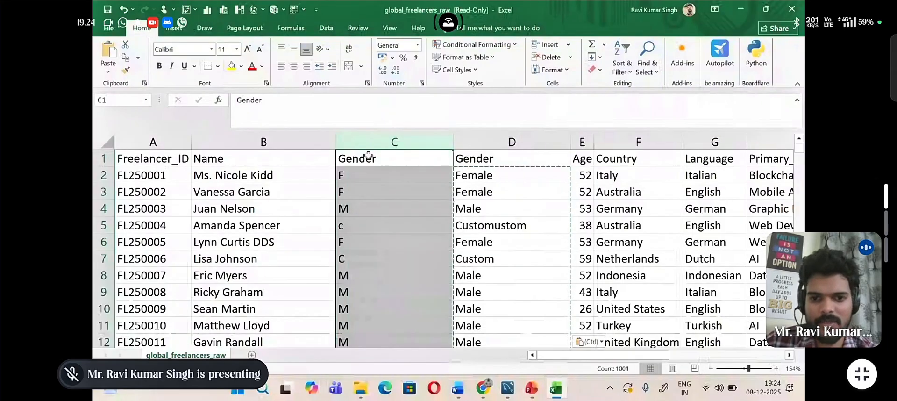
# Step: Insert a new column before Age and enter the header Gender in E1
pyautogui.click(583, 142)
pyautogui.rightClick(584, 141)
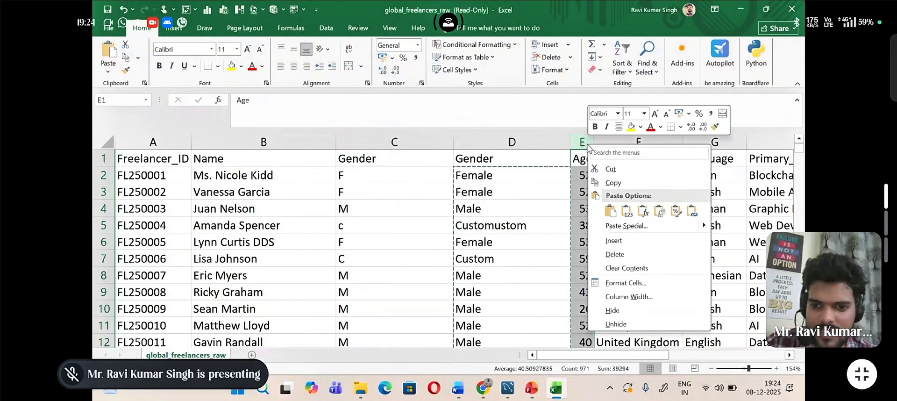
pyautogui.click(612, 241)
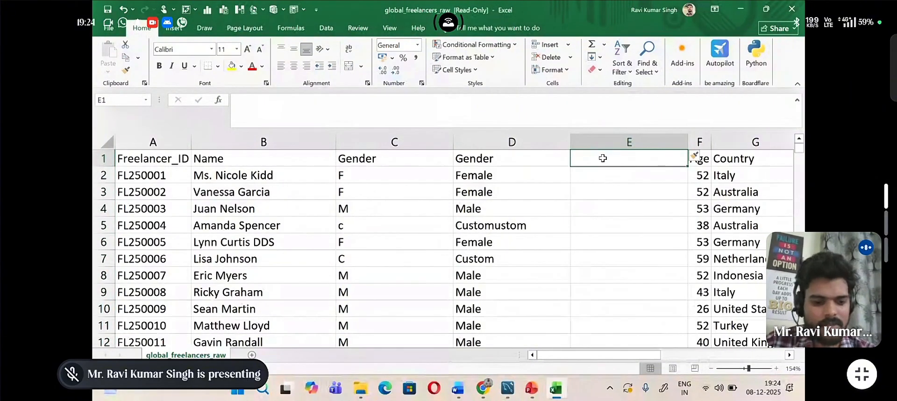
pyautogui.write('Gen')
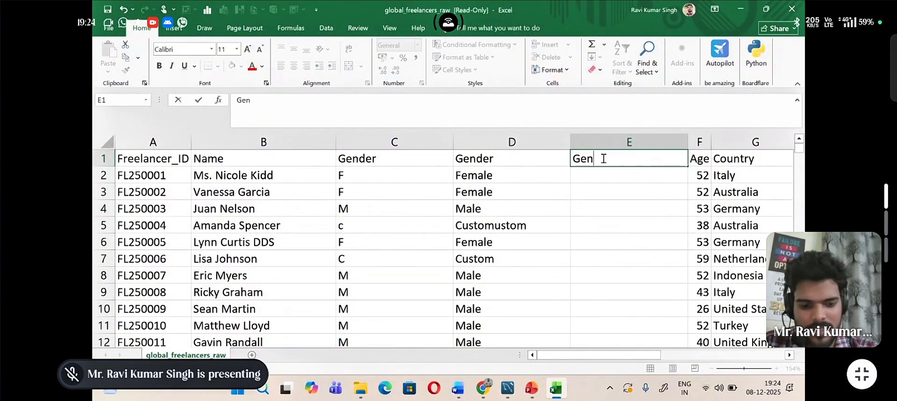
pyautogui.write('der')
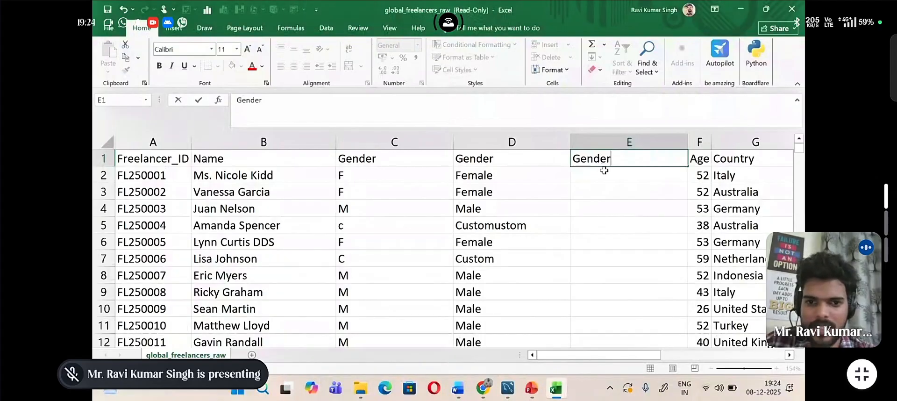
pyautogui.press('Return')
# Step: Start a SUBSTITUTE formula in E2 with D2 as the text to search
pyautogui.write('=')
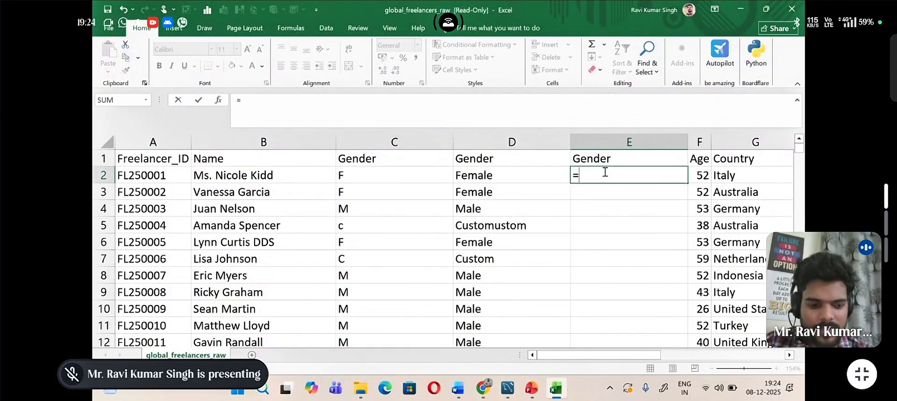
pyautogui.write('Sub')
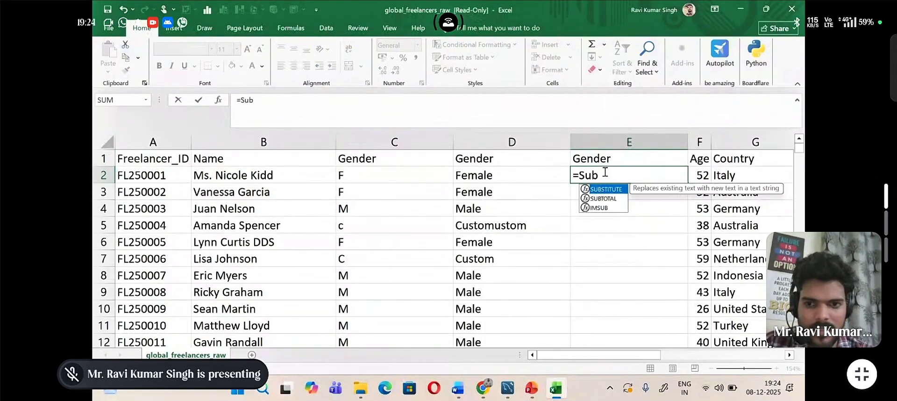
pyautogui.write('si')
pyautogui.press('BackSpace')
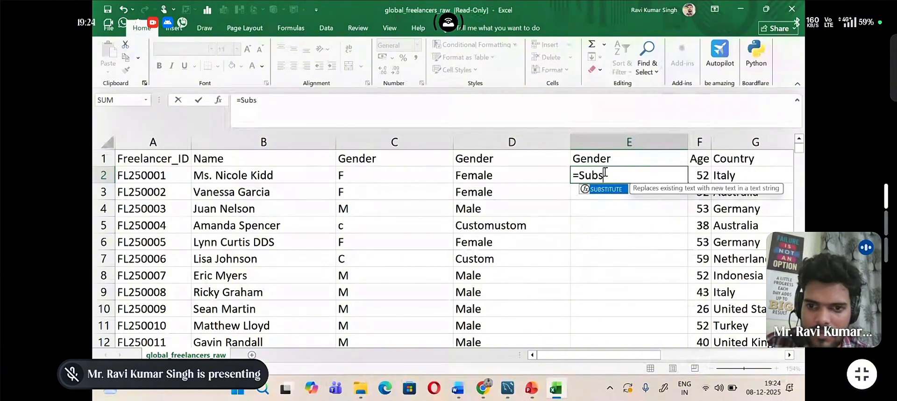
pyautogui.doubleClick(605, 189)
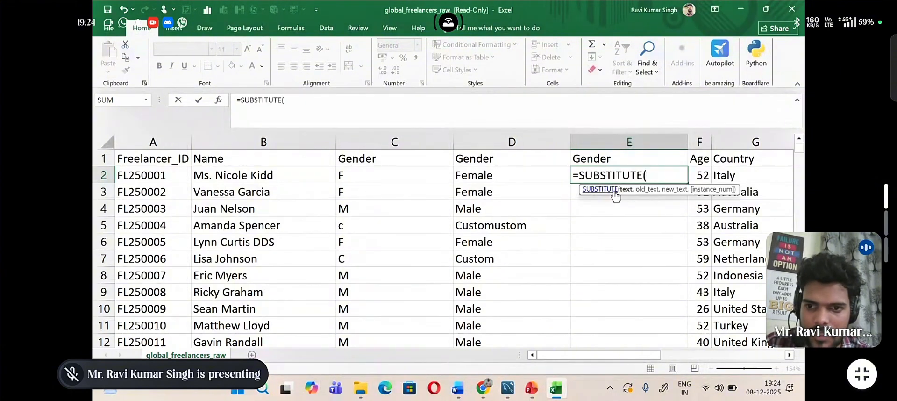
pyautogui.click(534, 175)
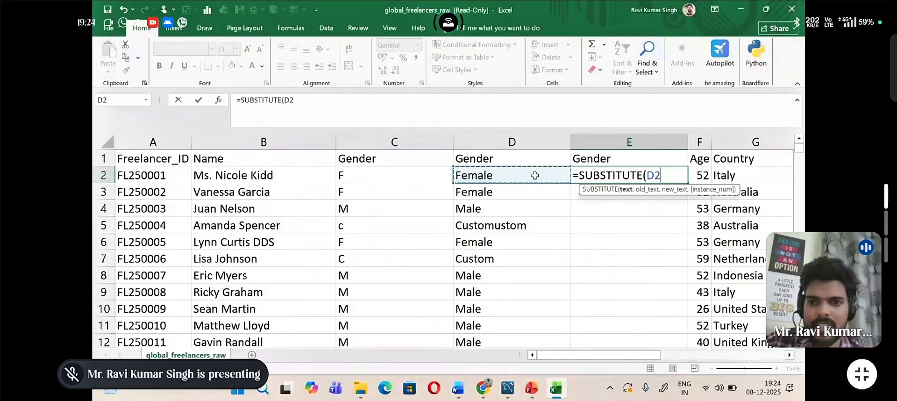
pyautogui.write(',')
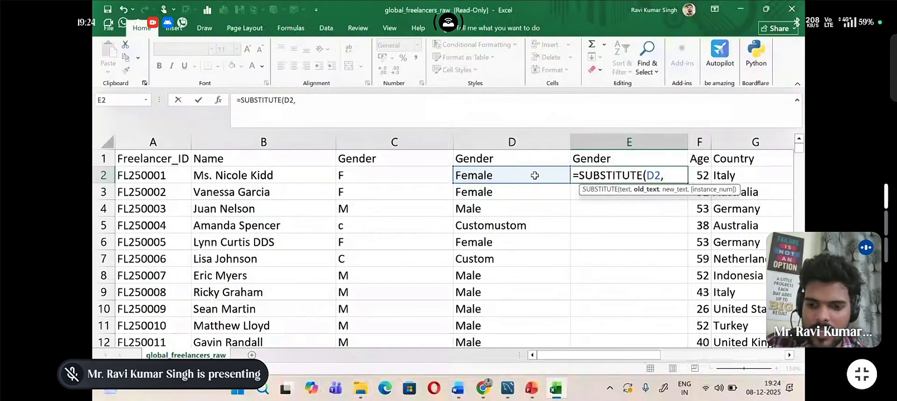
pyautogui.write('"')
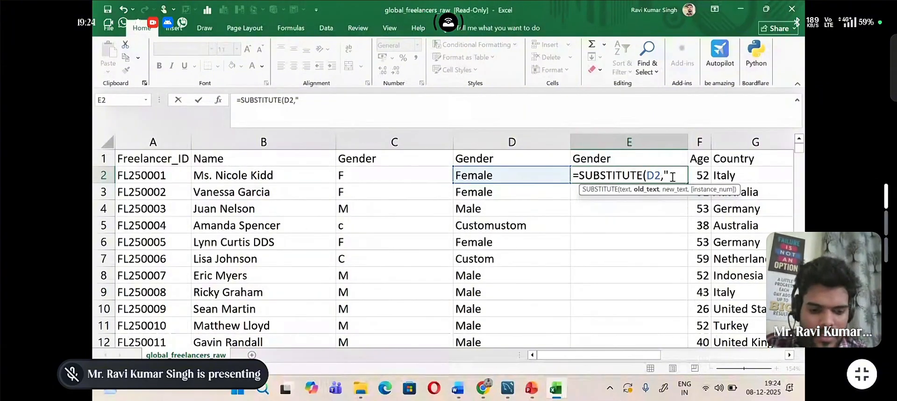
# Step: Complete the E2 formula so it replaces "Customustom" with "Custom"
pyautogui.write('Cust')
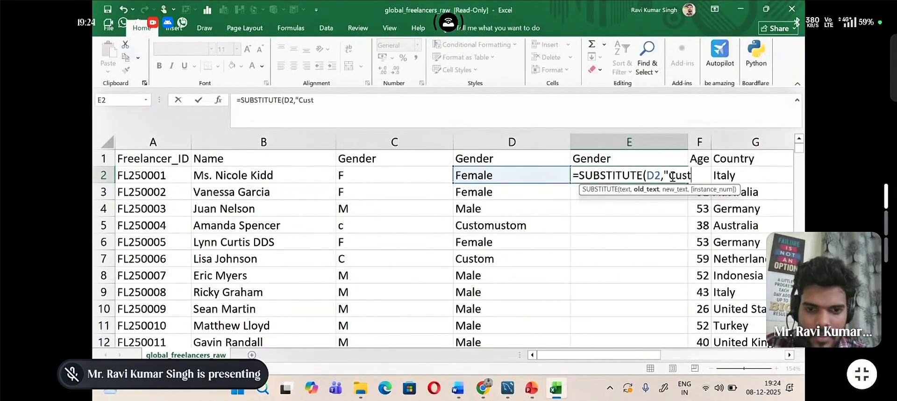
pyautogui.write('om')
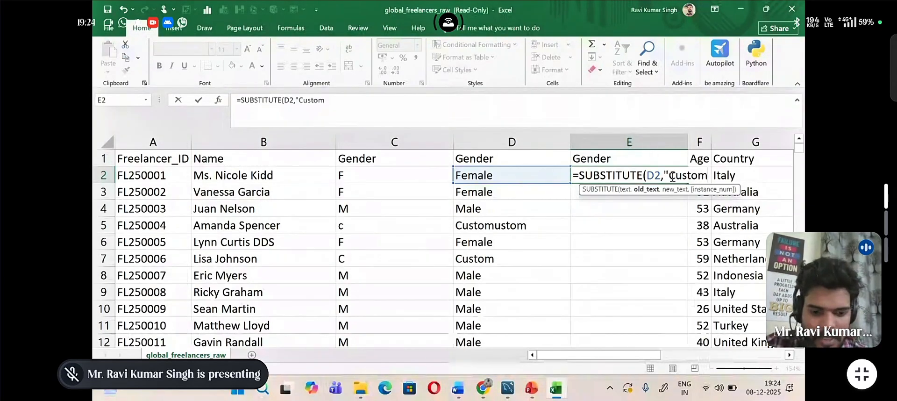
pyautogui.write('ustom')
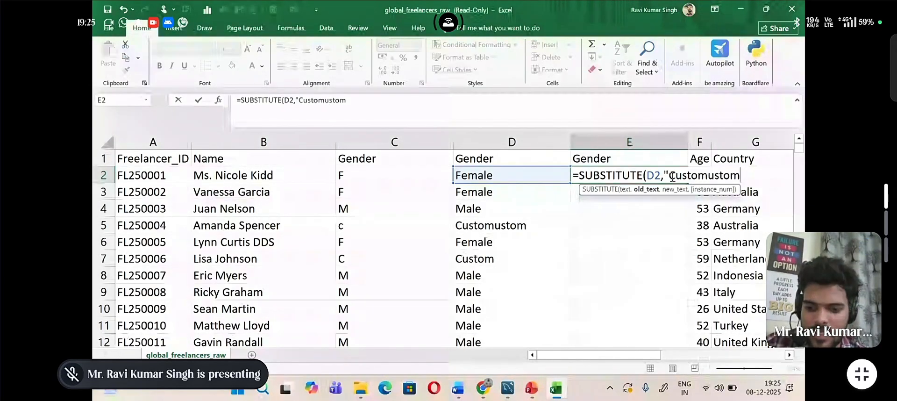
pyautogui.write('",')
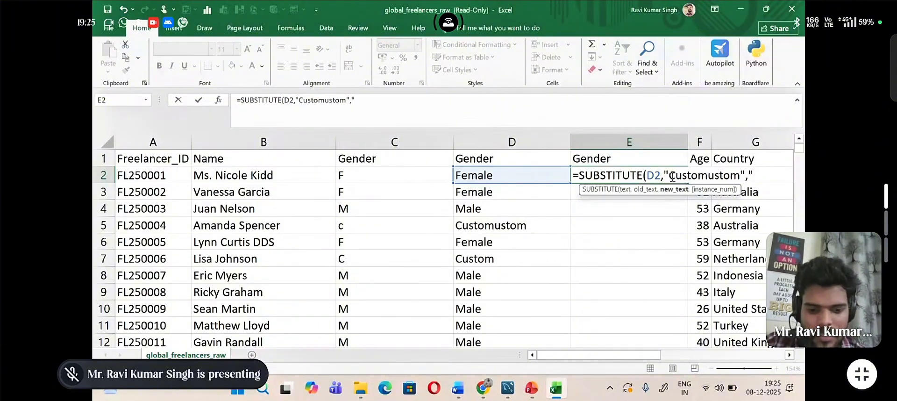
pyautogui.write('"Custom')
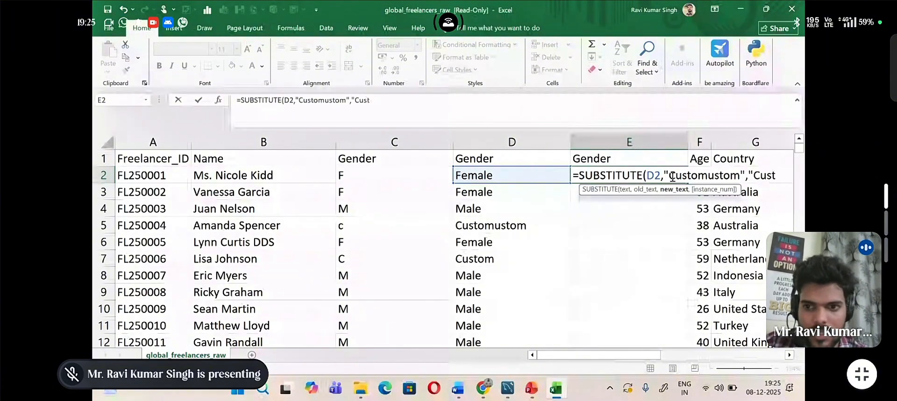
pyautogui.write('"')
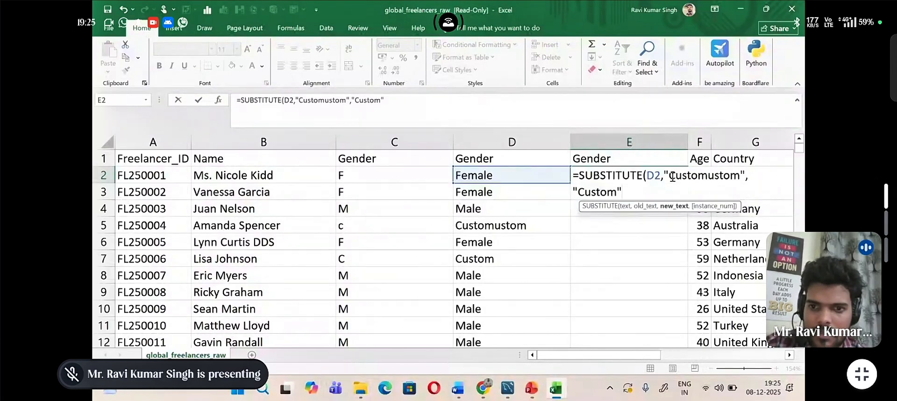
pyautogui.write(')')
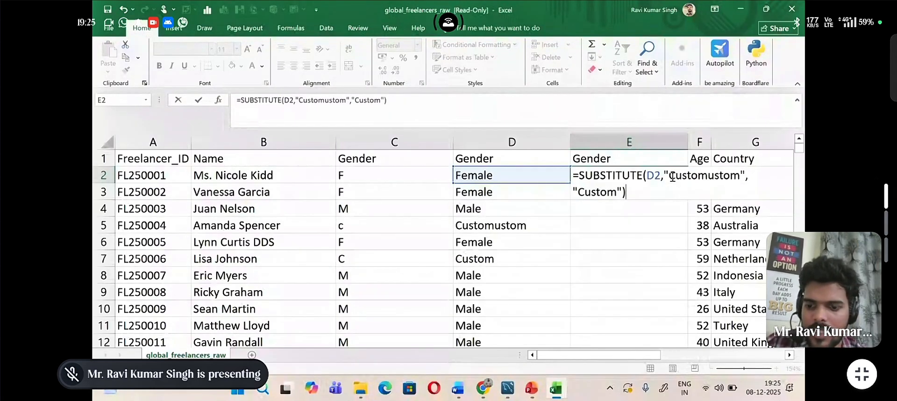
pyautogui.press('Return')
# Step: Fill the E2 formula down the new Gender column and convert the column's formulas to plain values
pyautogui.click(676, 179)
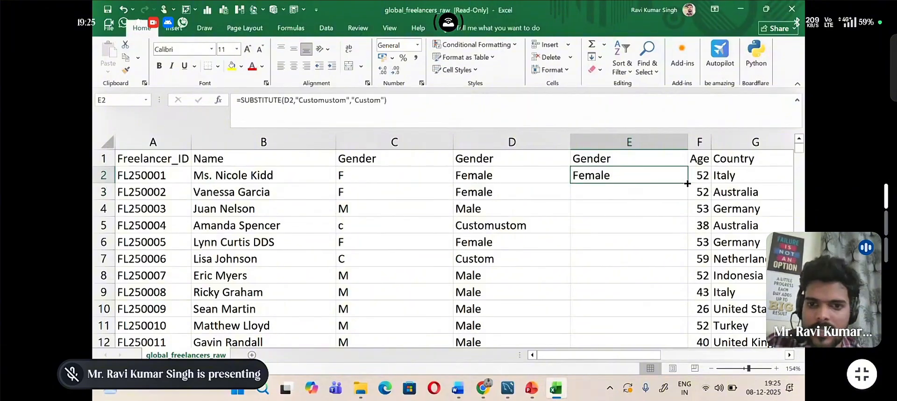
pyautogui.doubleClick(687, 183)
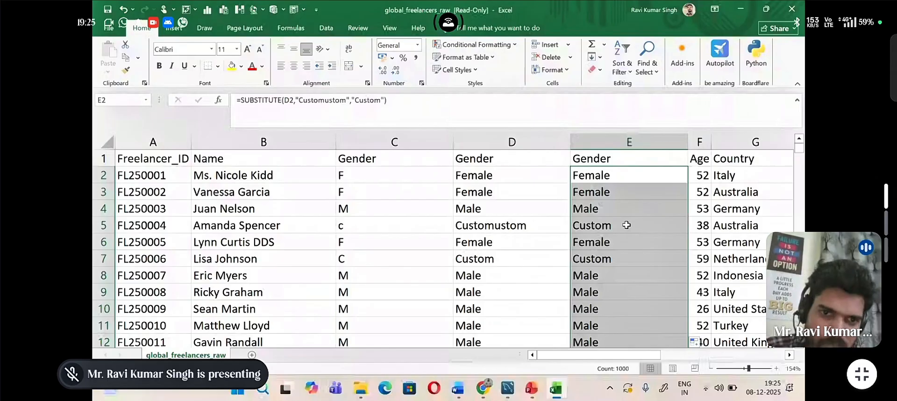
pyautogui.click(126, 70)
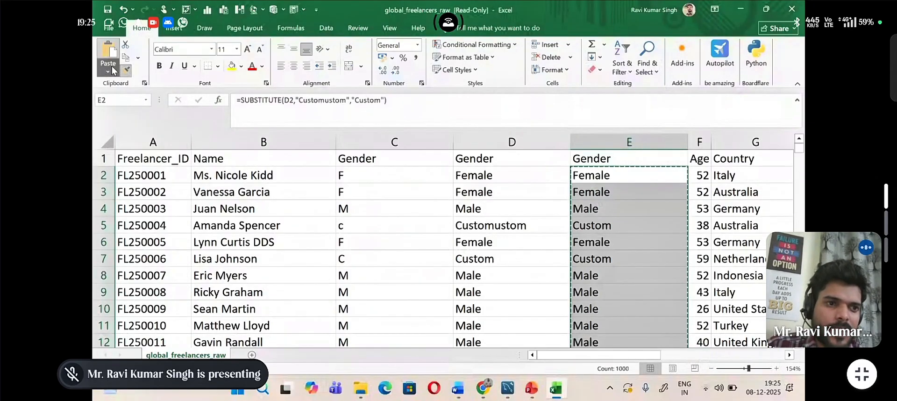
pyautogui.click(108, 71)
pyautogui.click(106, 145)
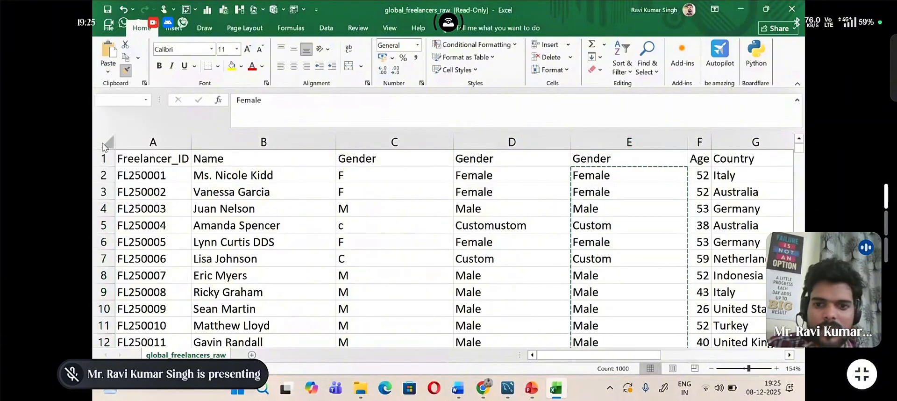
# Step: Delete the intermediate Gender column D containing the "Customustom" entries, and select the original Gender column C
pyautogui.click(514, 141)
pyautogui.rightClick(519, 146)
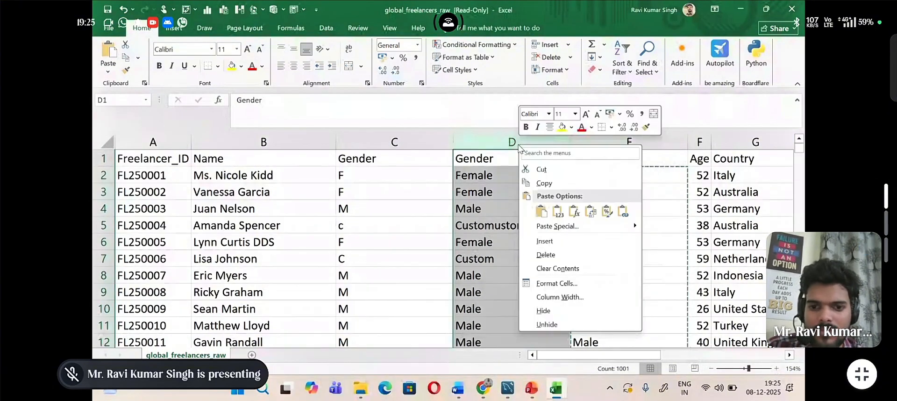
pyautogui.click(545, 254)
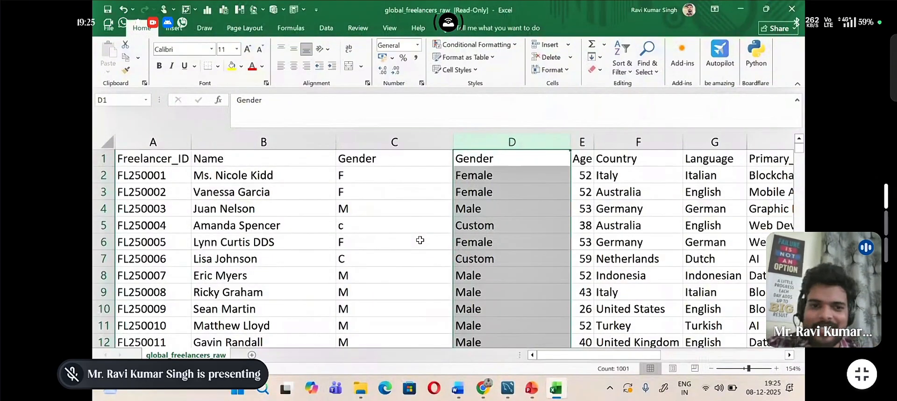
pyautogui.click(422, 137)
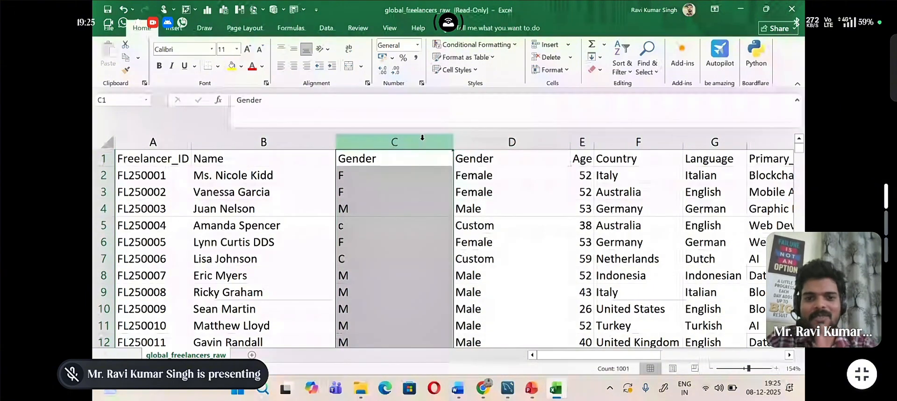